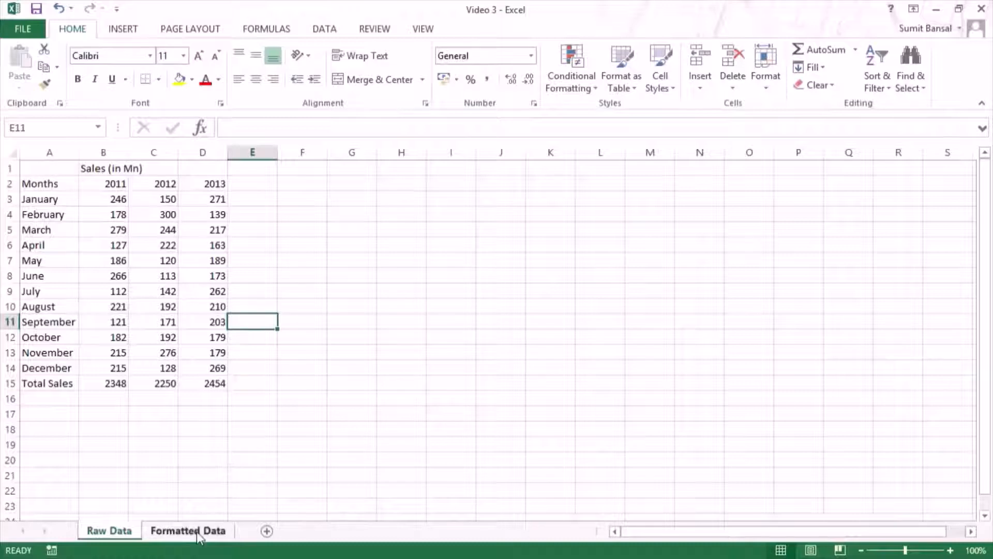
Step: Compare the sales table on the Formatted Data sheet with the unformatted one on the Raw Data sheet
{"action": "left_click", "coordinate": [197, 532]}
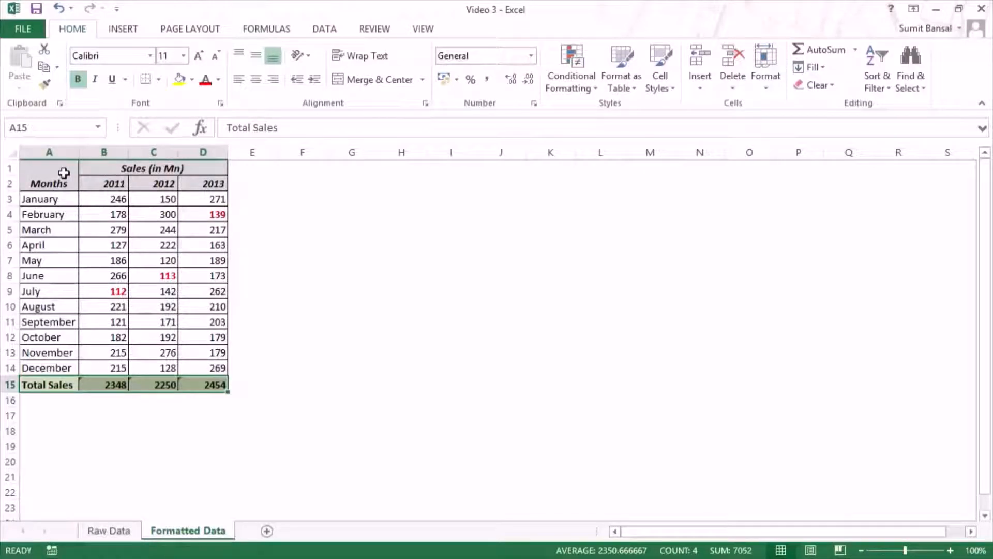
{"action": "left_click_drag", "start_coordinate": [49, 384], "coordinate": [203, 388]}
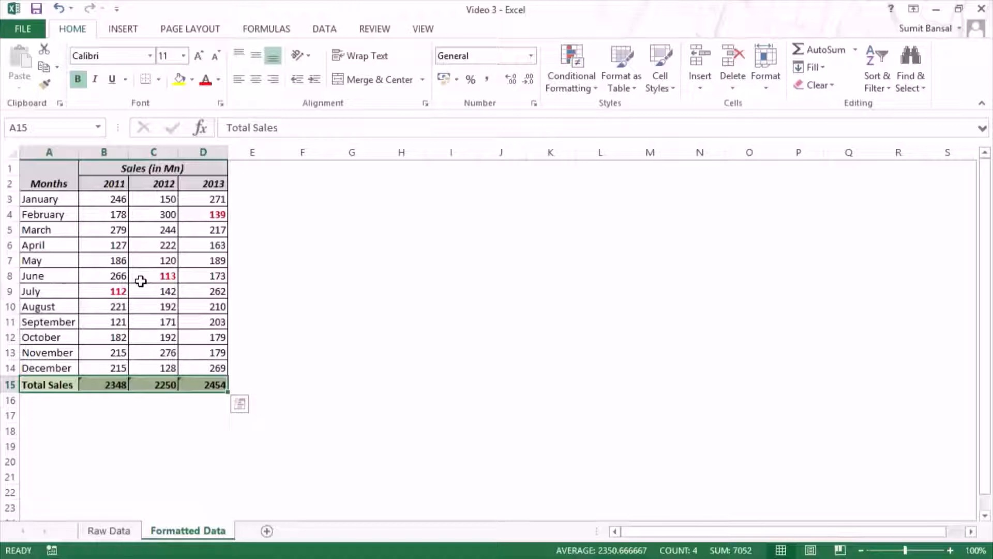
{"action": "left_click", "coordinate": [109, 530]}
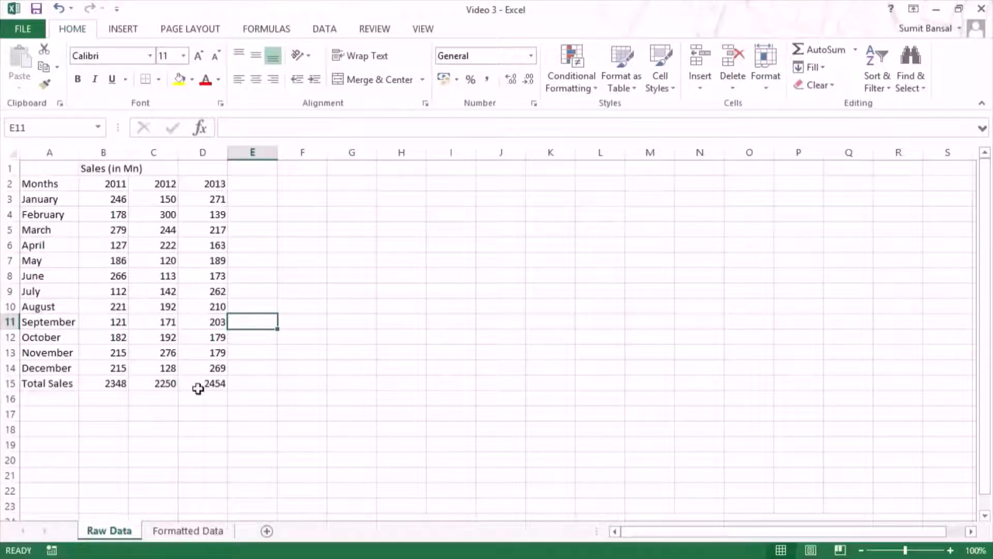
{"action": "left_click", "coordinate": [187, 530]}
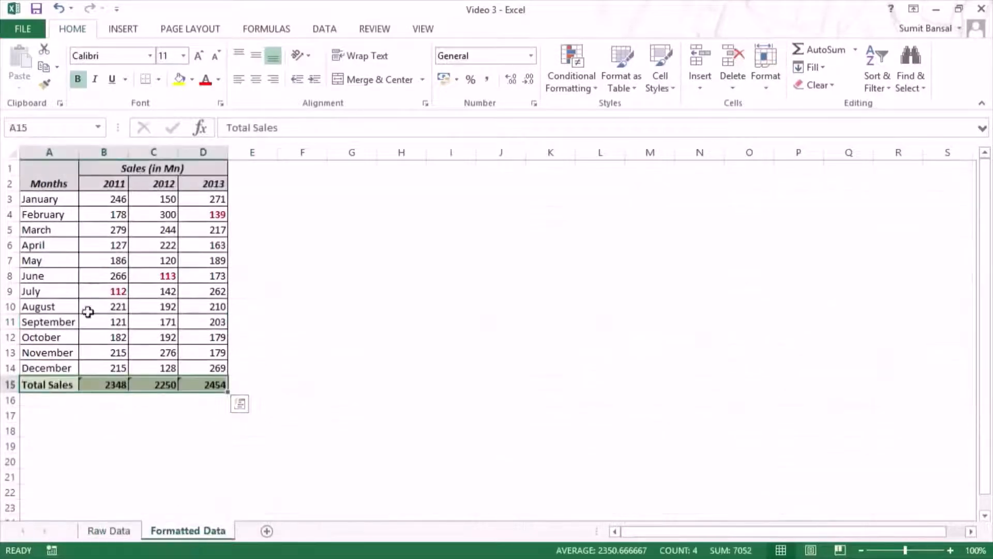
{"action": "left_click", "coordinate": [114, 532]}
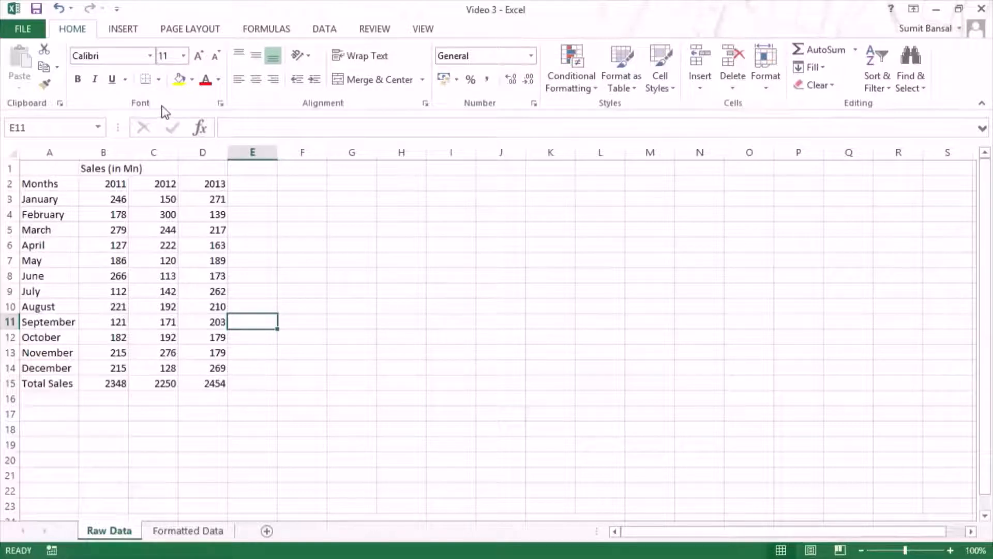
Step: Select the sales table range A2:D15 on the Raw Data sheet and look through the available fonts
{"action": "left_click", "coordinate": [150, 56]}
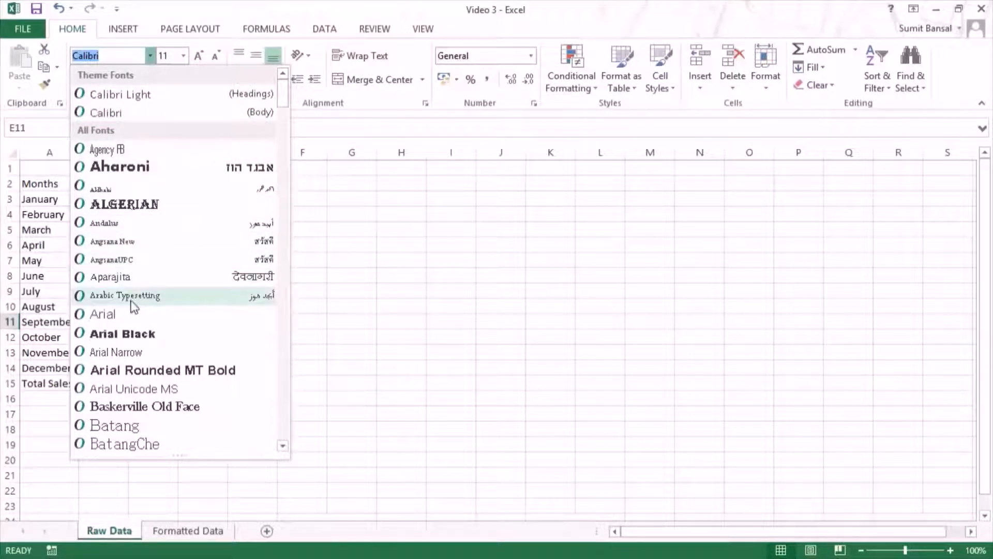
{"action": "left_click", "coordinate": [149, 57]}
{"action": "left_click_drag", "start_coordinate": [40, 184], "coordinate": [214, 384]}
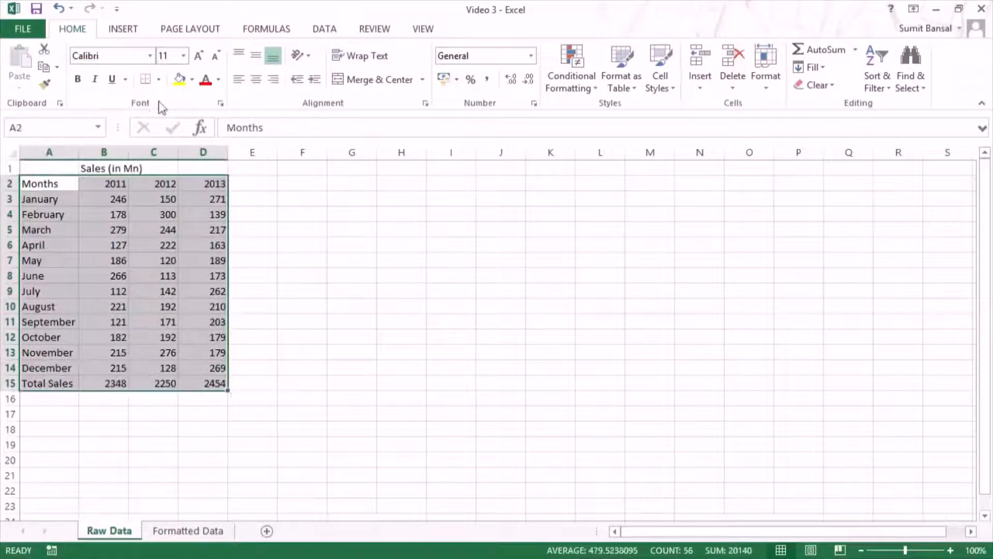
{"action": "left_click", "coordinate": [150, 56]}
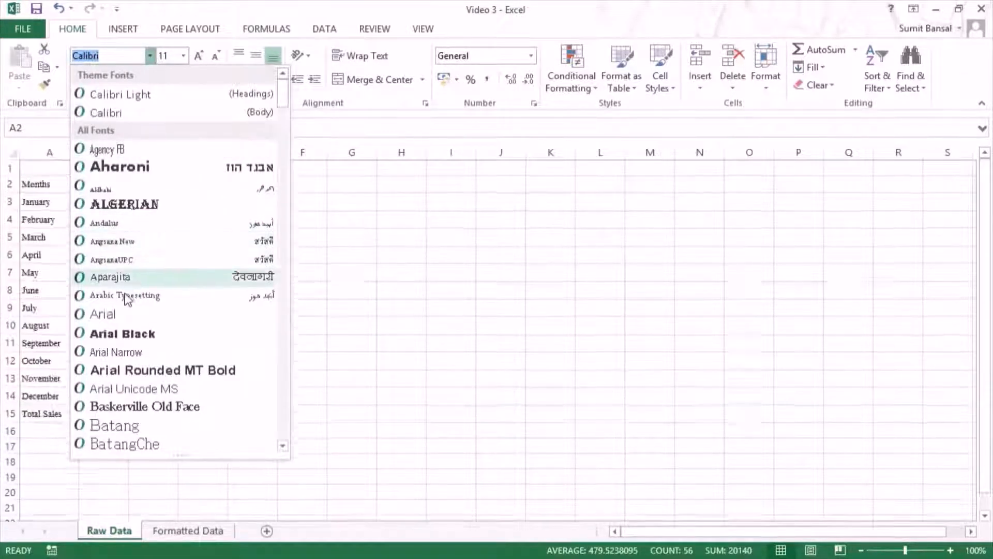
{"action": "key", "text": "Escape"}
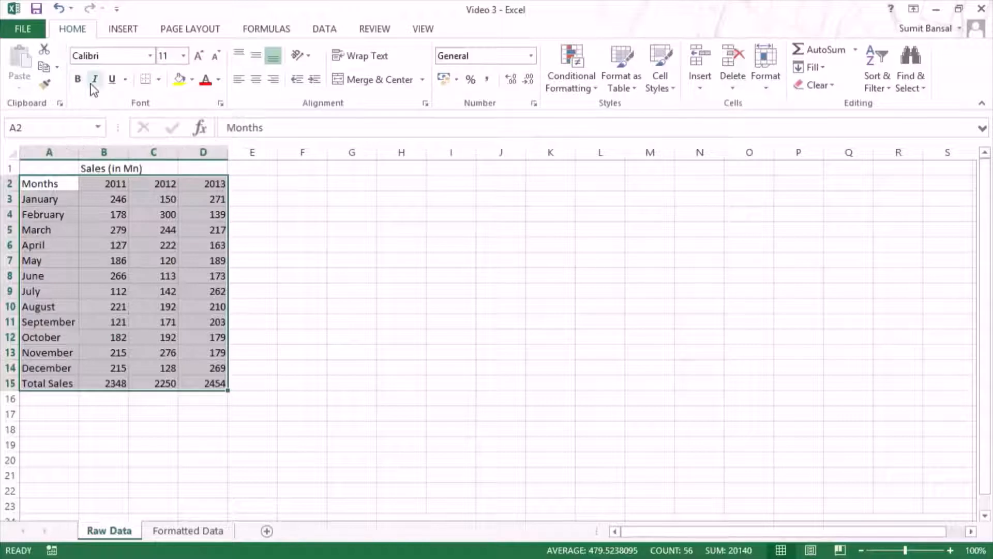
Step: Examine the underline and border options for the sales table, including the border line colors and line styles
{"action": "left_click", "coordinate": [126, 80]}
{"action": "left_click", "coordinate": [150, 99]}
{"action": "left_click", "coordinate": [159, 79]}
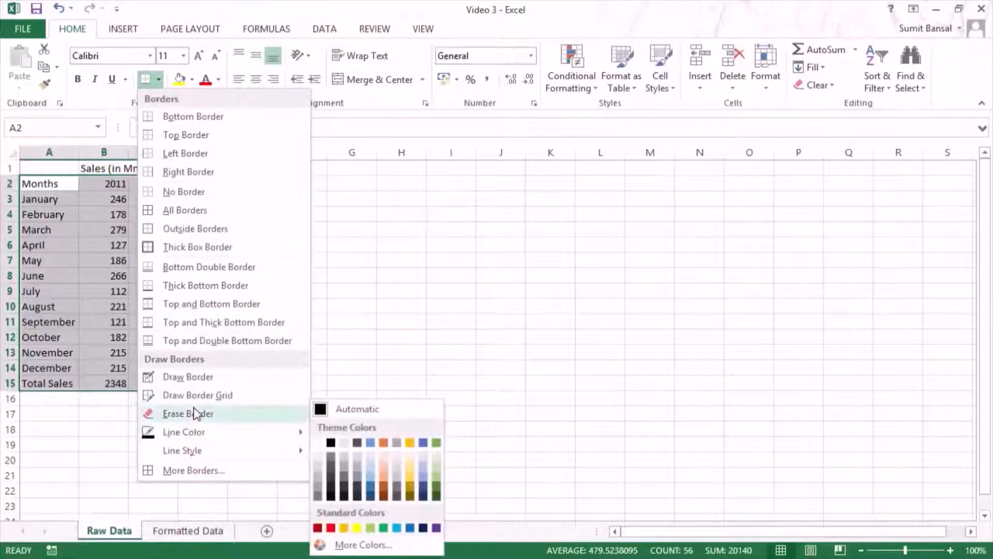
{"action": "mouse_move", "coordinate": [194, 436]}
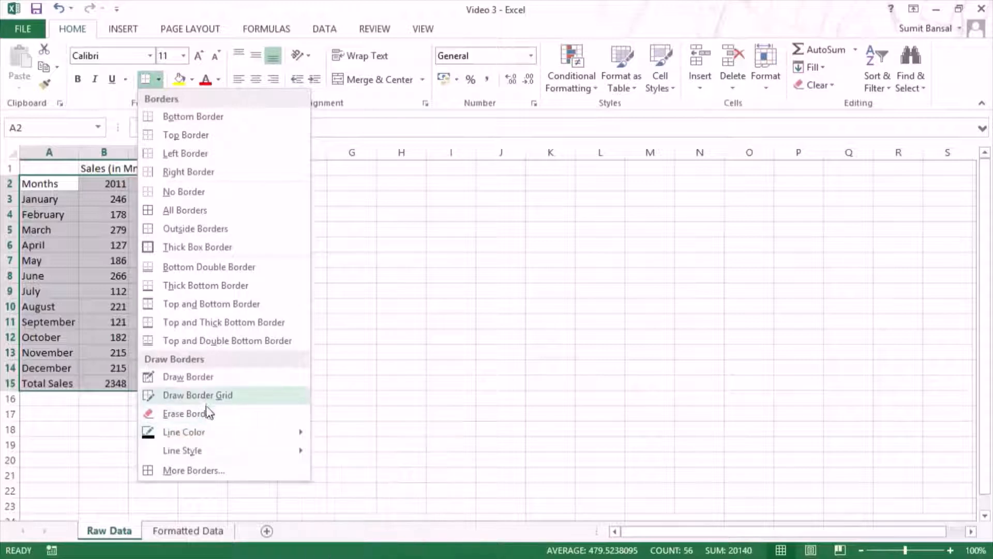
{"action": "mouse_move", "coordinate": [211, 456]}
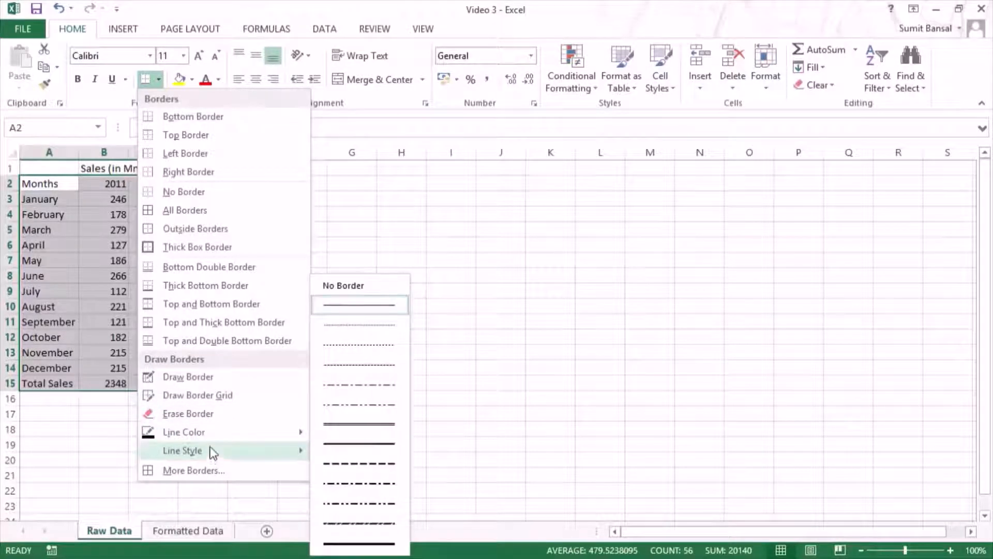
{"action": "left_click", "coordinate": [158, 81]}
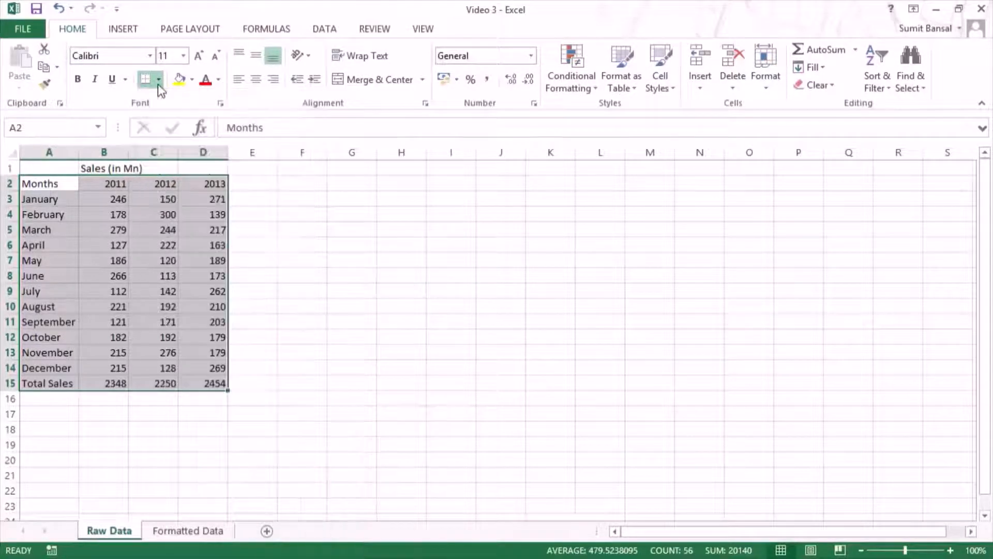
Step: Look through the fill colors and font colors available for the sales table
{"action": "left_click", "coordinate": [191, 80]}
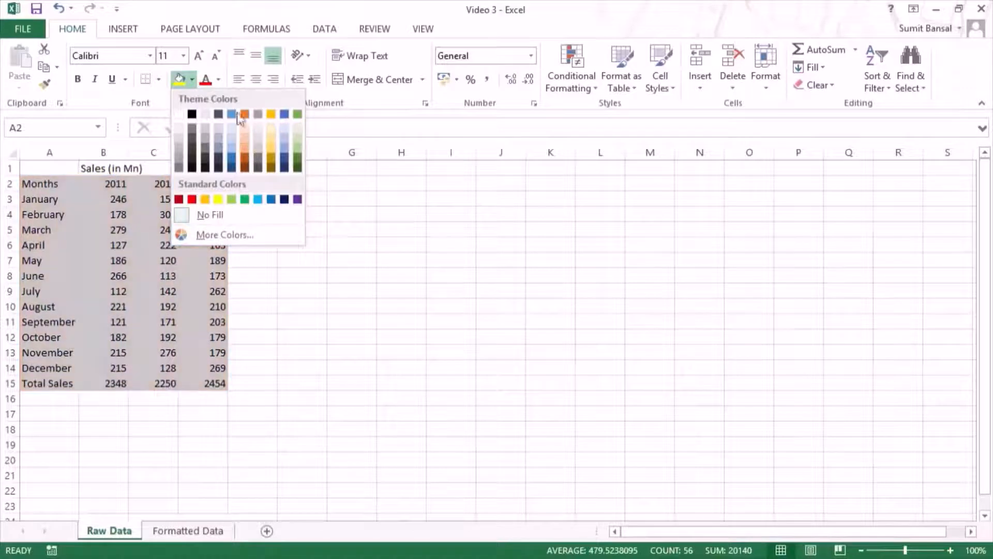
{"action": "left_click", "coordinate": [192, 79]}
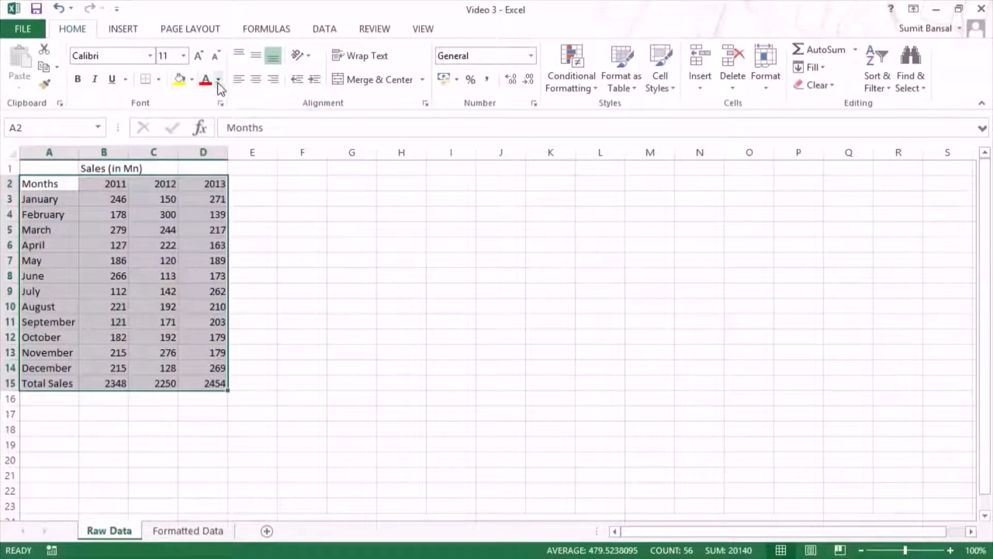
{"action": "left_click", "coordinate": [218, 81]}
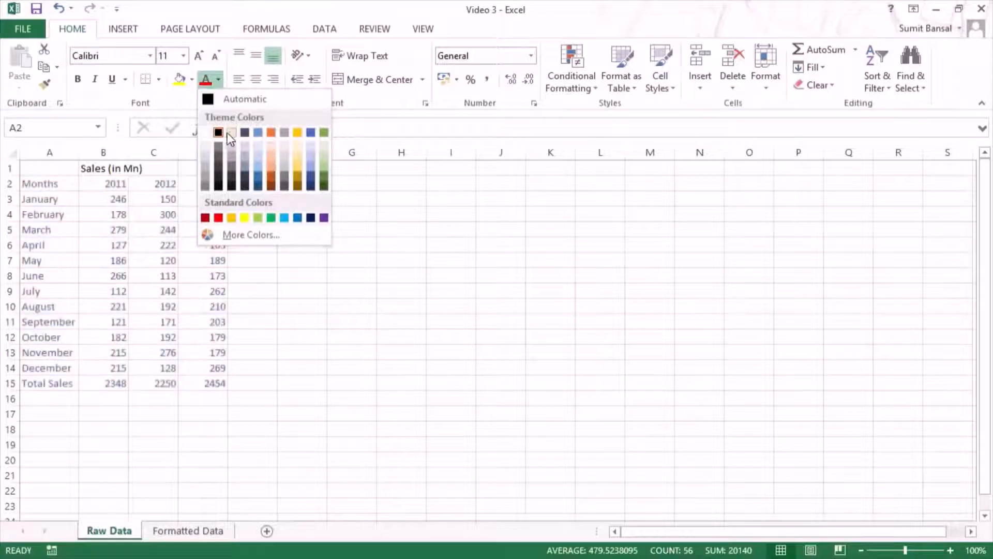
{"action": "left_click", "coordinate": [220, 81]}
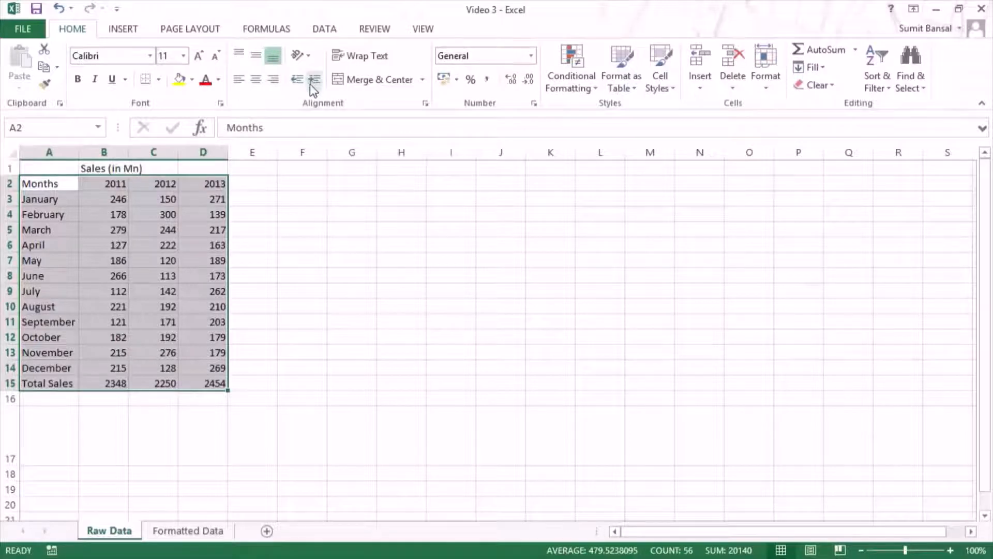
Step: Enter the text "Trump Excel" in cell G3
{"action": "left_click", "coordinate": [341, 197]}
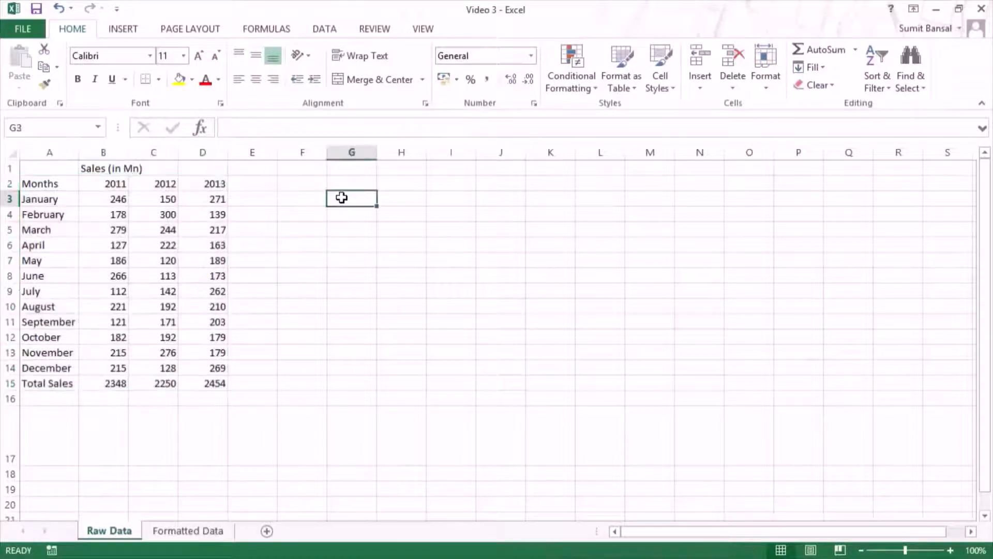
{"action": "type", "text": "Trump Excel"}
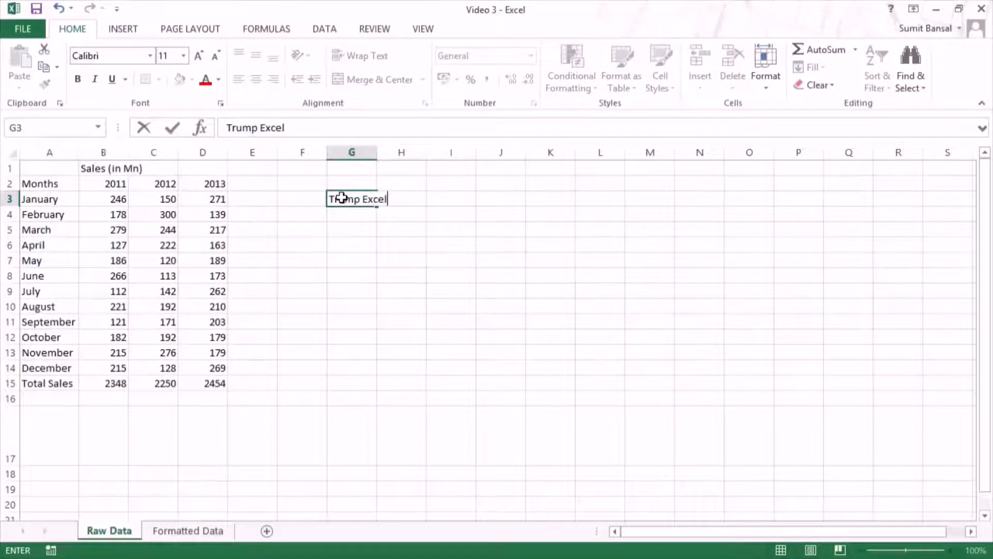
{"action": "key", "text": "Return"}
Step: Increase the indent of the text in cell G3 and decrease it back to the cell edge
{"action": "left_click", "coordinate": [336, 198]}
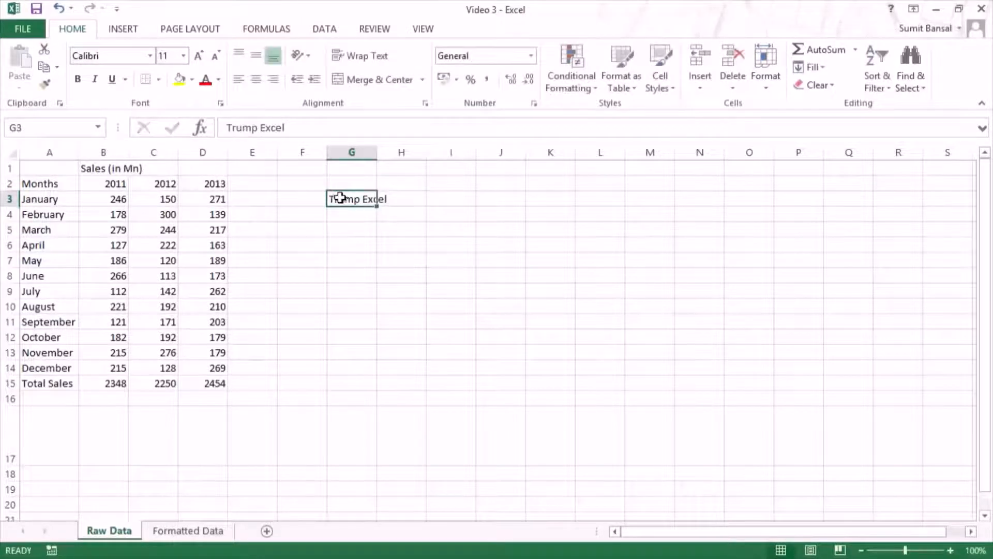
{"action": "left_click", "coordinate": [310, 81]}
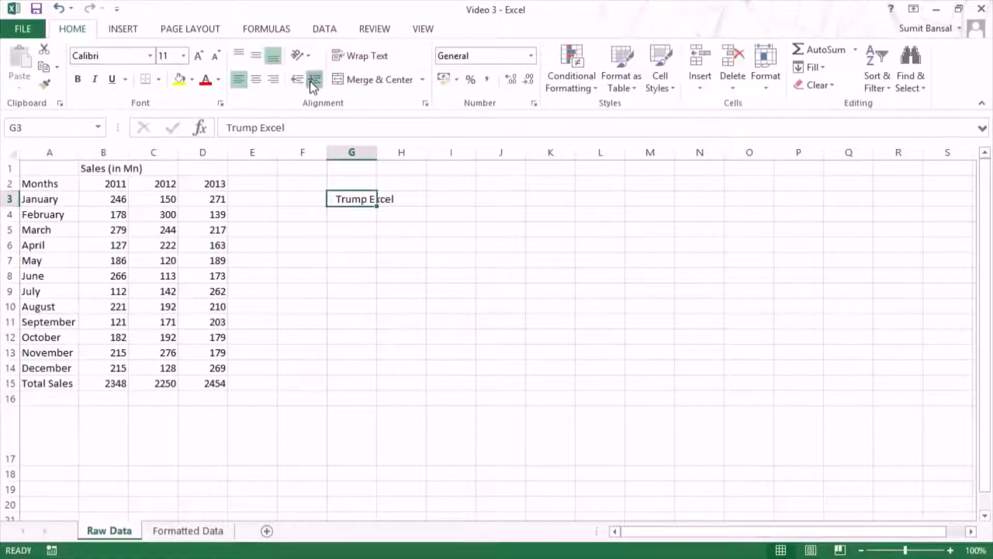
{"action": "left_click", "coordinate": [309, 81]}
{"action": "left_click", "coordinate": [299, 81]}
{"action": "left_click", "coordinate": [298, 80]}
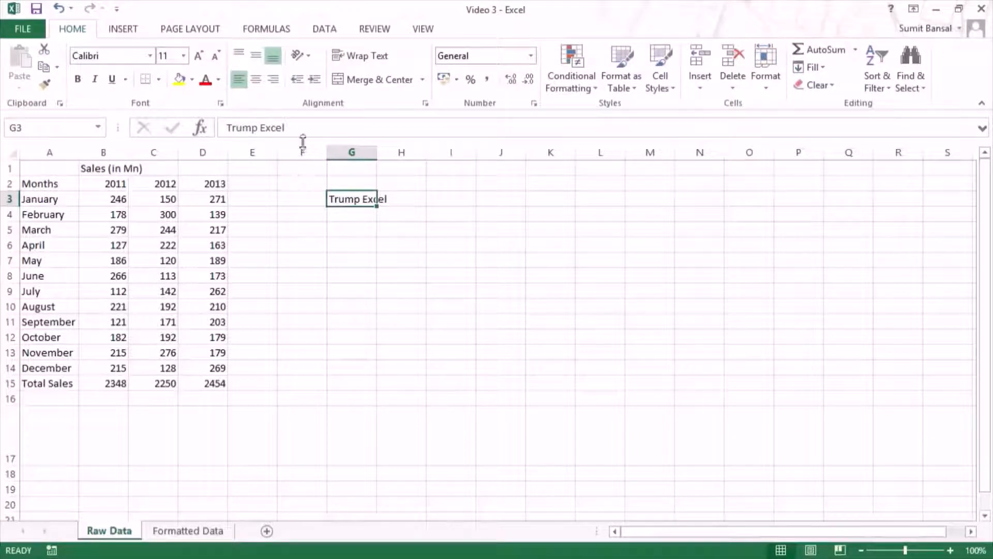
Step: Try the Angle Counterclockwise orientation on the text in cell G3, and undo it
{"action": "left_click", "coordinate": [309, 56]}
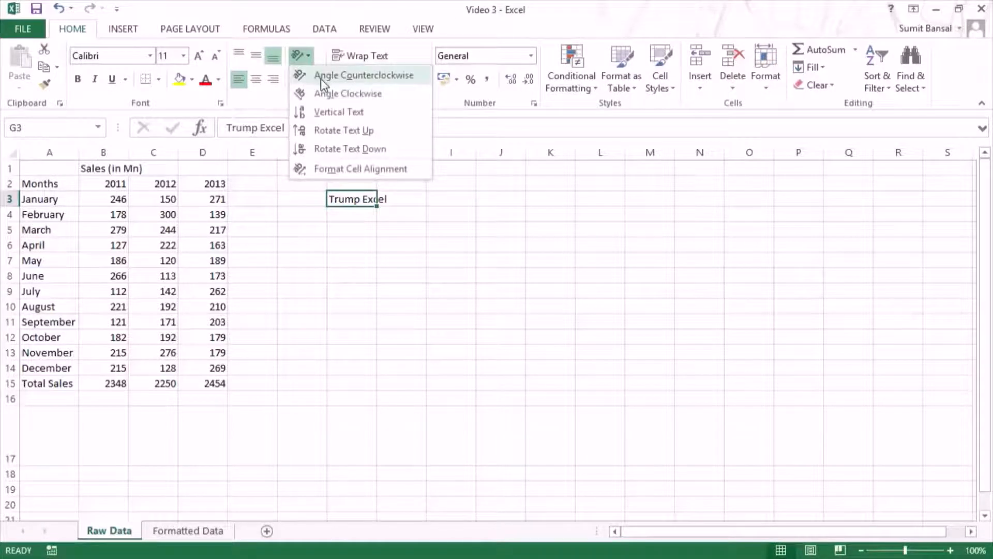
{"action": "left_click", "coordinate": [321, 77]}
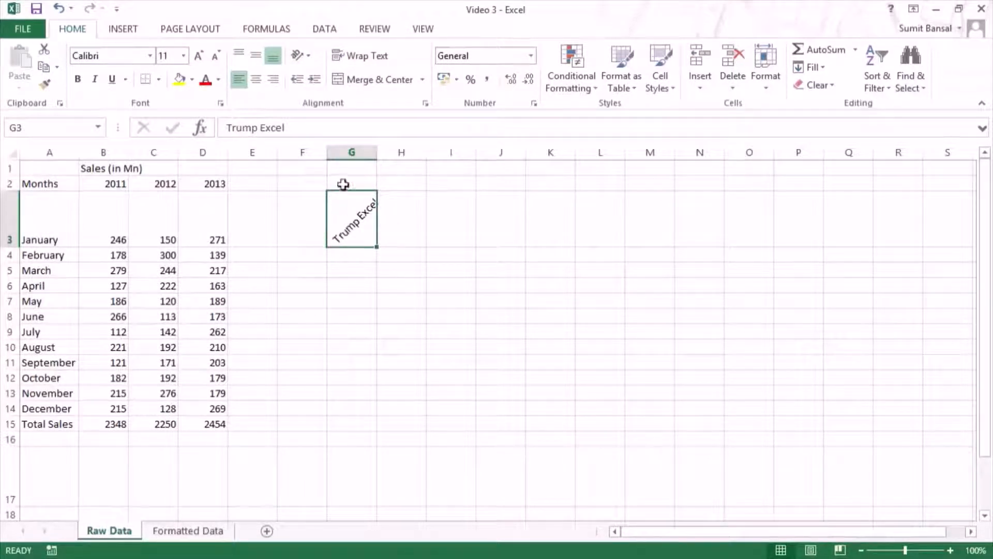
{"action": "left_click", "coordinate": [310, 58]}
{"action": "left_click", "coordinate": [309, 58]}
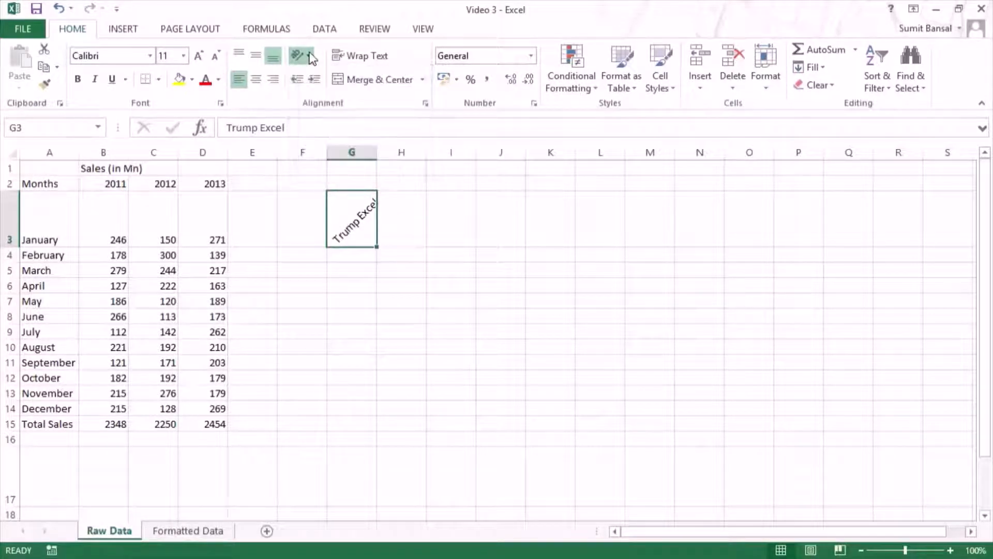
{"action": "key", "text": "ctrl+z"}
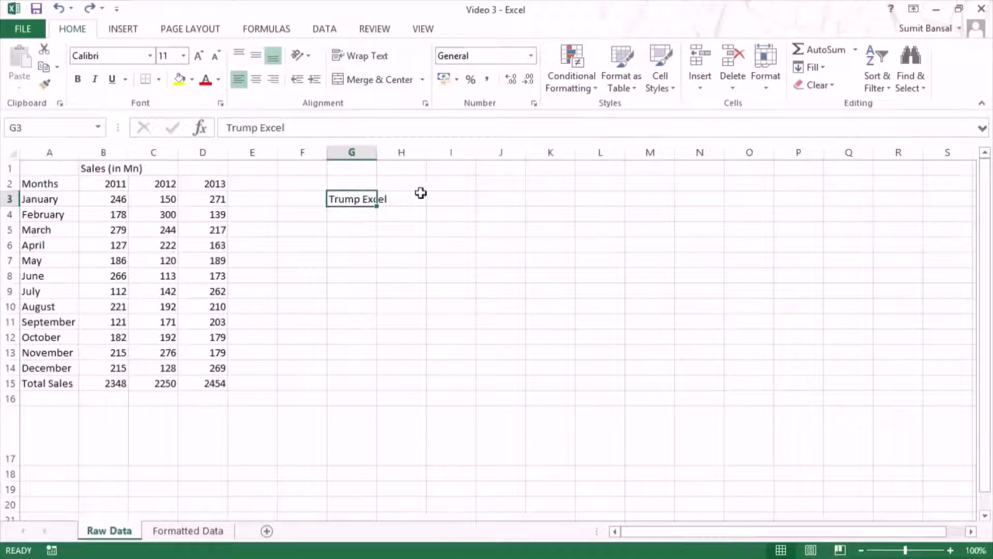
Step: Try Wrap Text on cell G3, undo it, and deselect the cell
{"action": "left_click", "coordinate": [362, 57]}
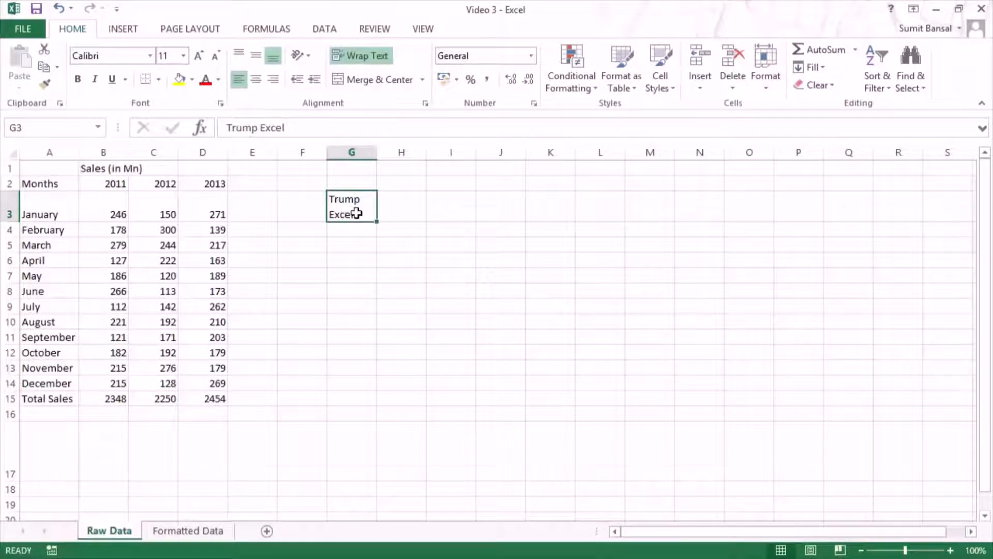
{"action": "key", "text": "ctrl+z"}
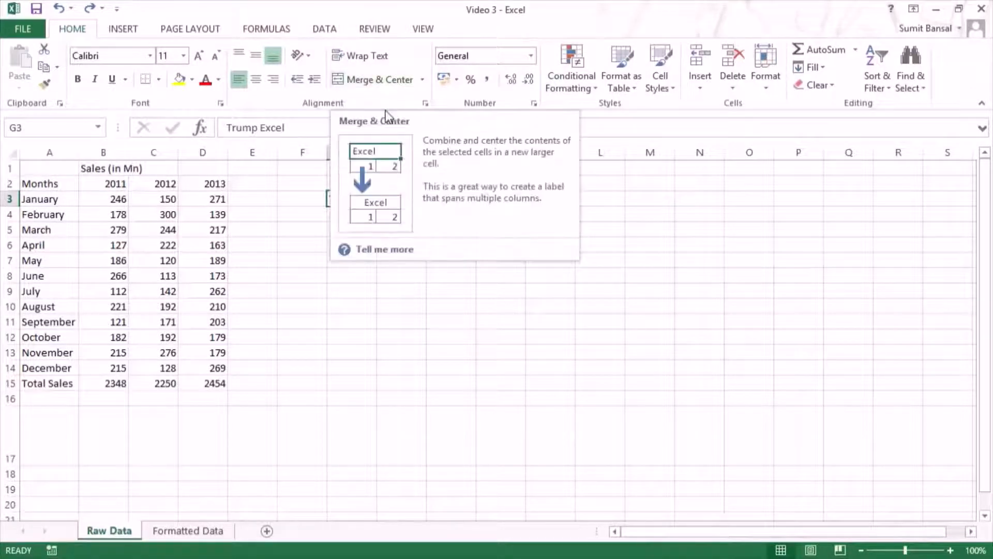
{"action": "left_click", "coordinate": [380, 304]}
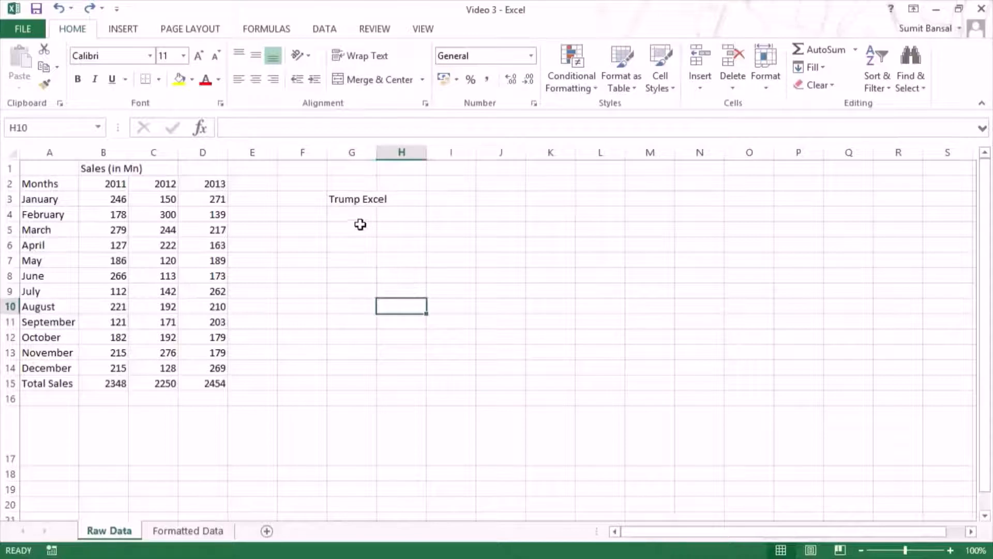
Step: Try Merge & Center on cells G3:I3, then unmerge them and left-align the text in G3
{"action": "left_click_drag", "start_coordinate": [351, 198], "coordinate": [441, 197]}
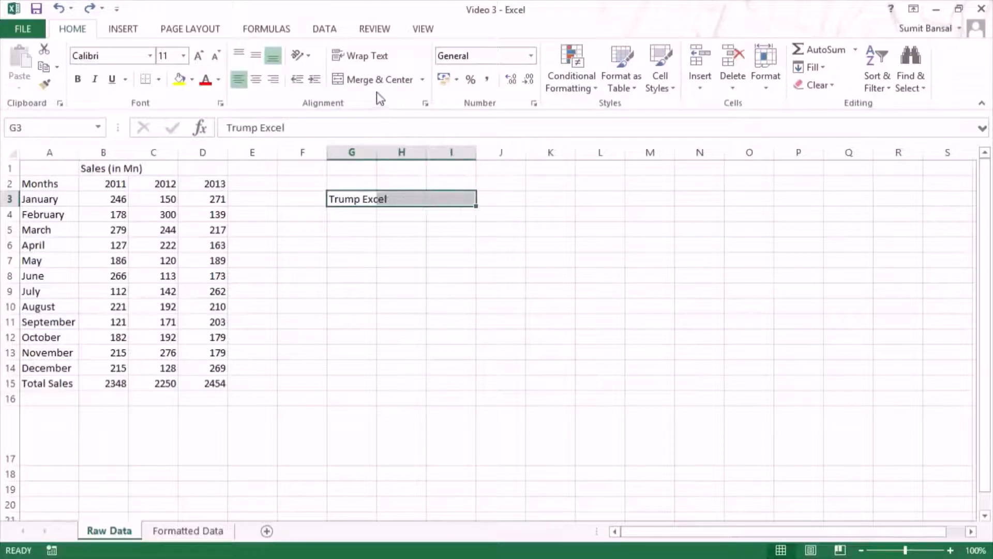
{"action": "left_click", "coordinate": [377, 80]}
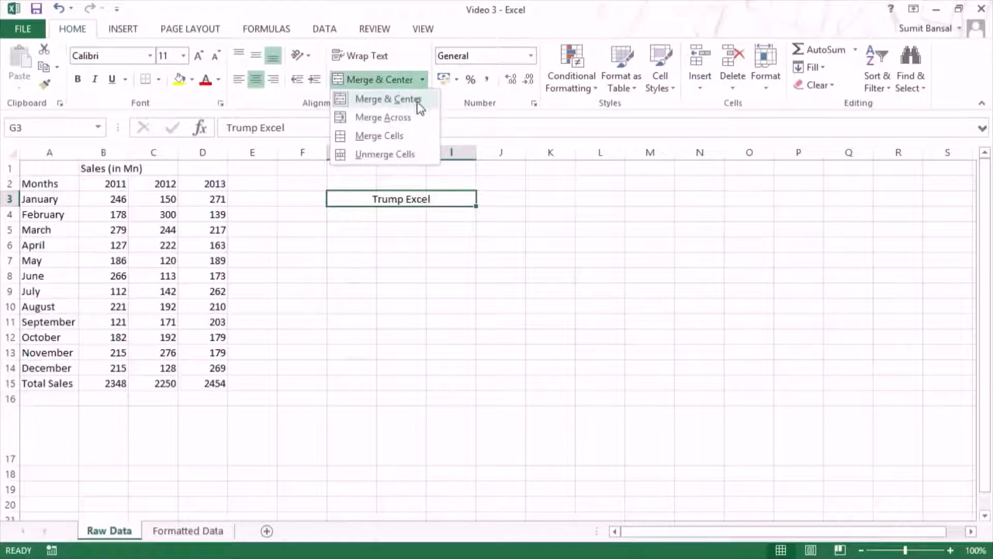
{"action": "left_click", "coordinate": [387, 156]}
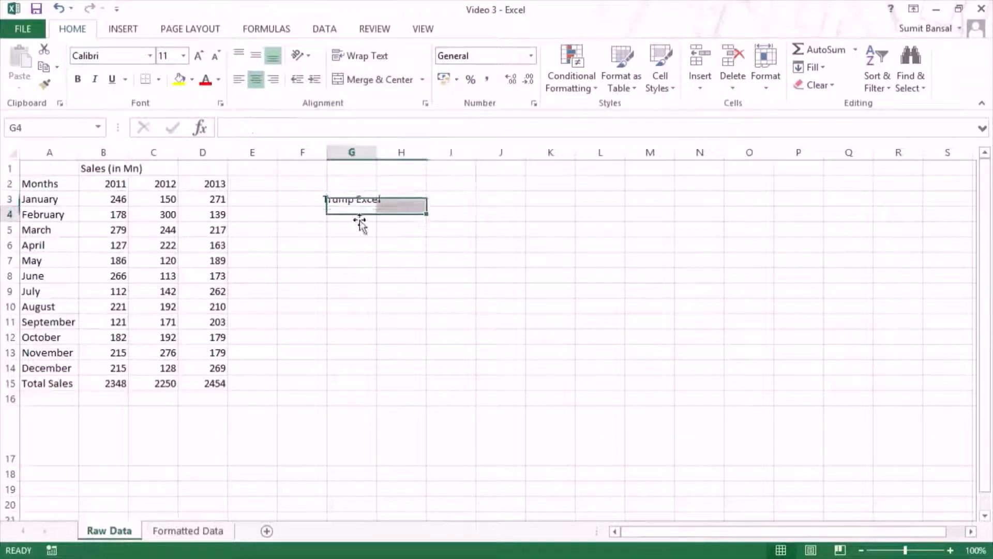
{"action": "left_click", "coordinate": [361, 198]}
{"action": "left_click", "coordinate": [238, 79]}
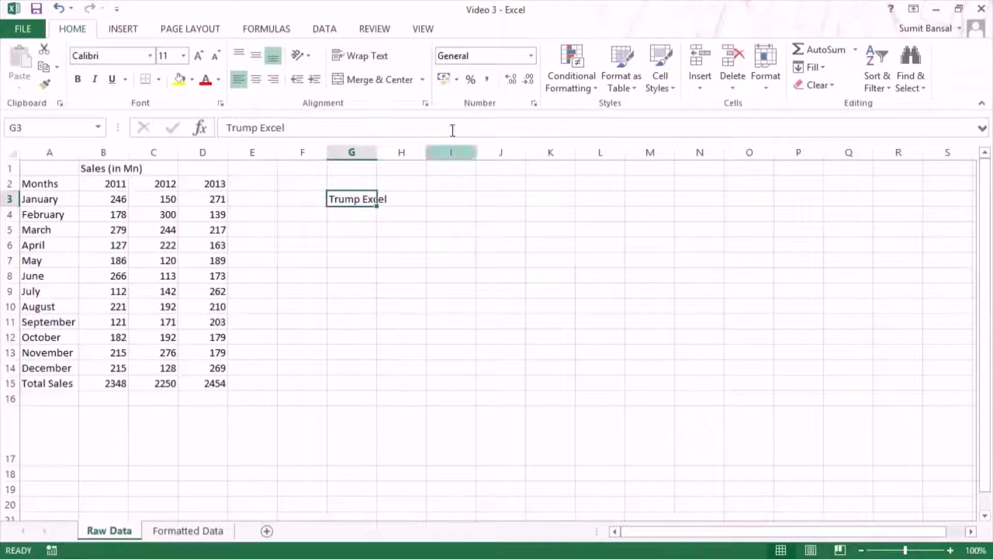
Step: Look through the number formats available for cell G3
{"action": "left_click", "coordinate": [531, 56]}
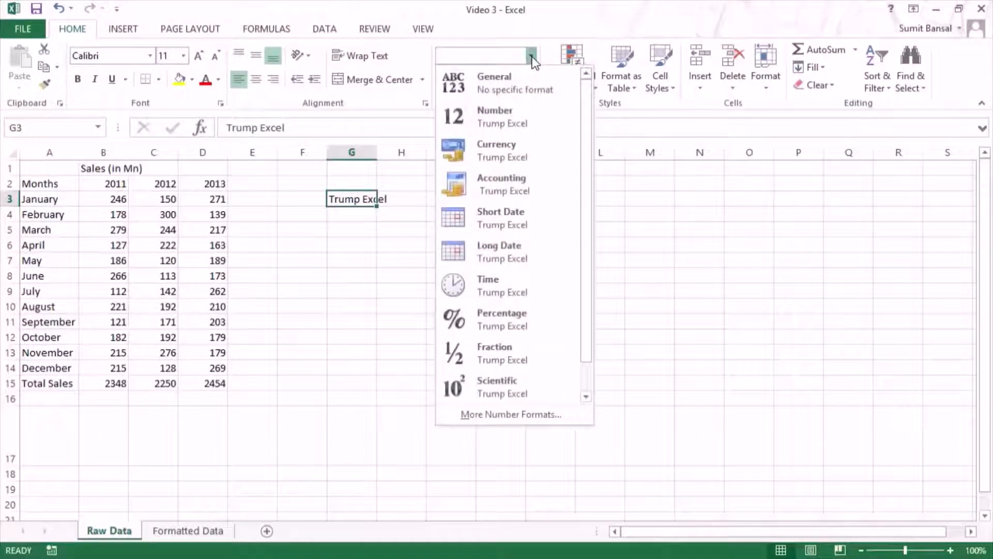
{"action": "left_click", "coordinate": [532, 57]}
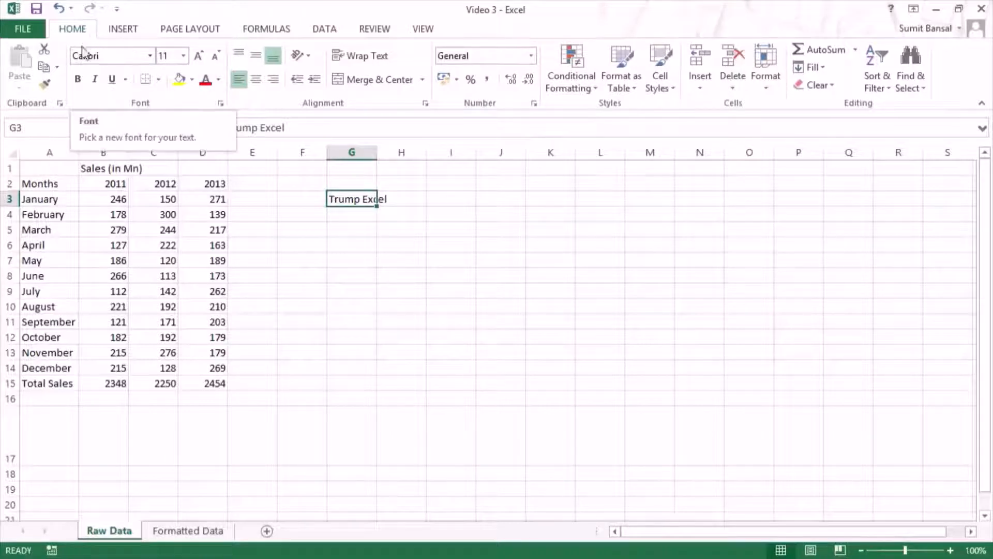
Step: Look through the accounting number formats offered for cell I12
{"action": "left_click", "coordinate": [440, 339]}
{"action": "right_click", "coordinate": [440, 338]}
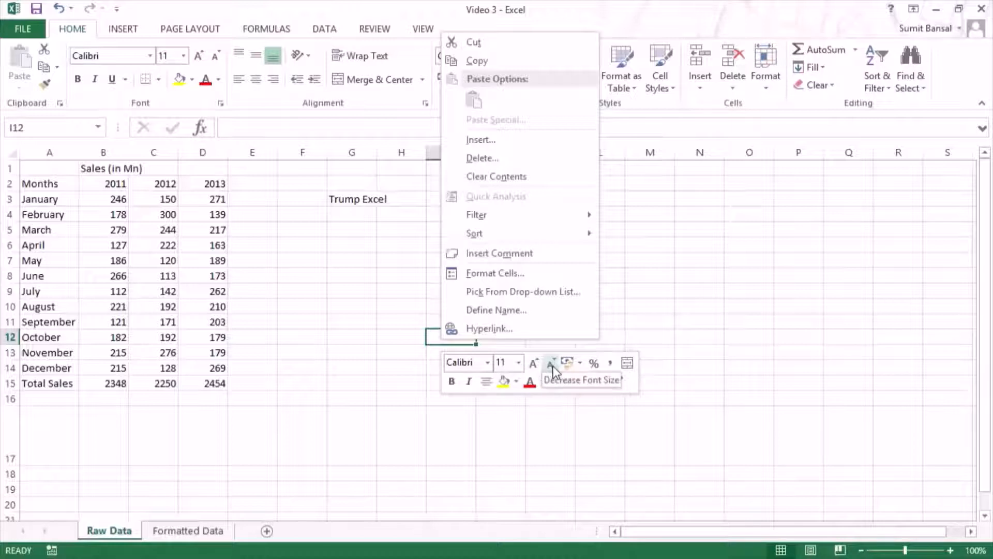
{"action": "left_click", "coordinate": [580, 363]}
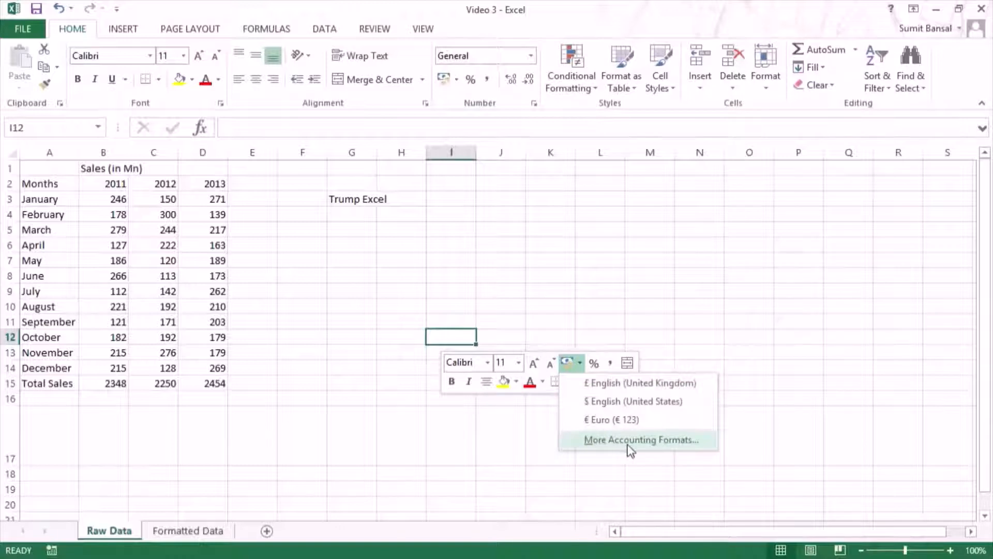
{"action": "left_click", "coordinate": [579, 365]}
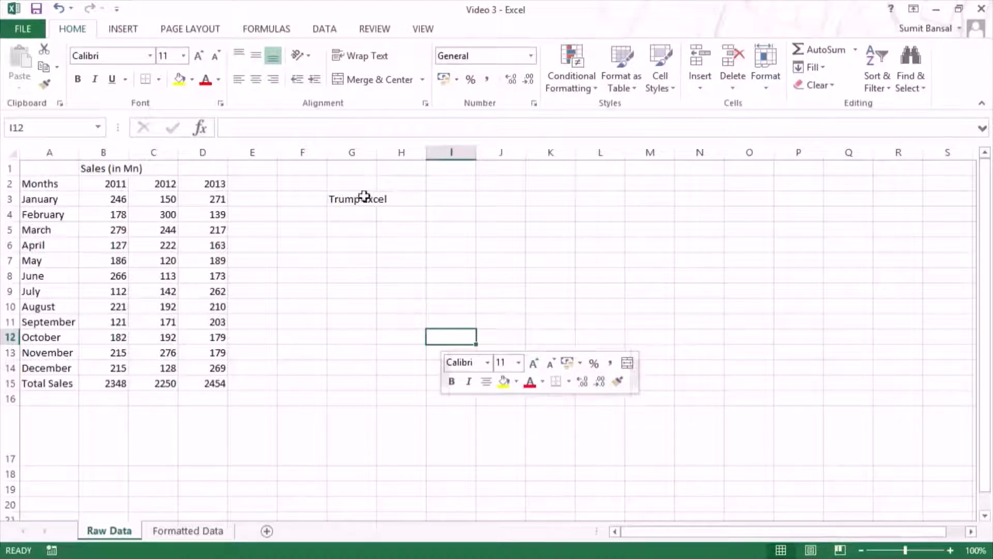
Step: Try bold on cell G3 and a yellow fill on the range G3:J10, and undo both
{"action": "right_click", "coordinate": [347, 197]}
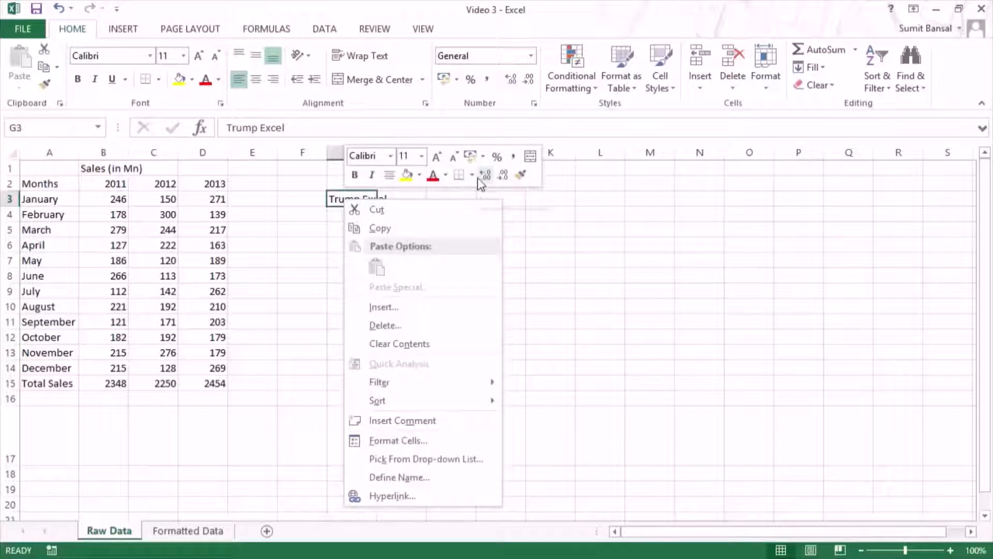
{"action": "left_click", "coordinate": [355, 176]}
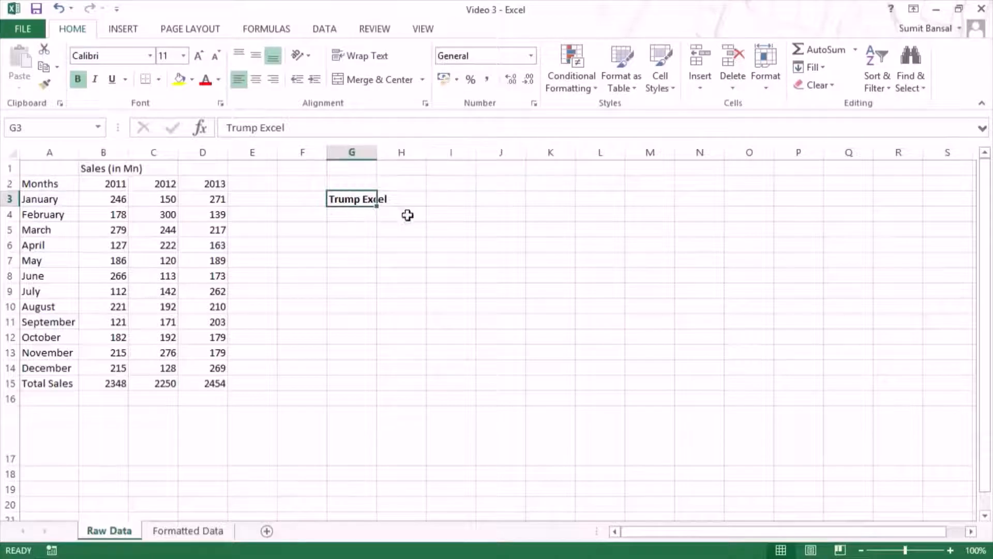
{"action": "left_click_drag", "start_coordinate": [363, 203], "coordinate": [501, 305]}
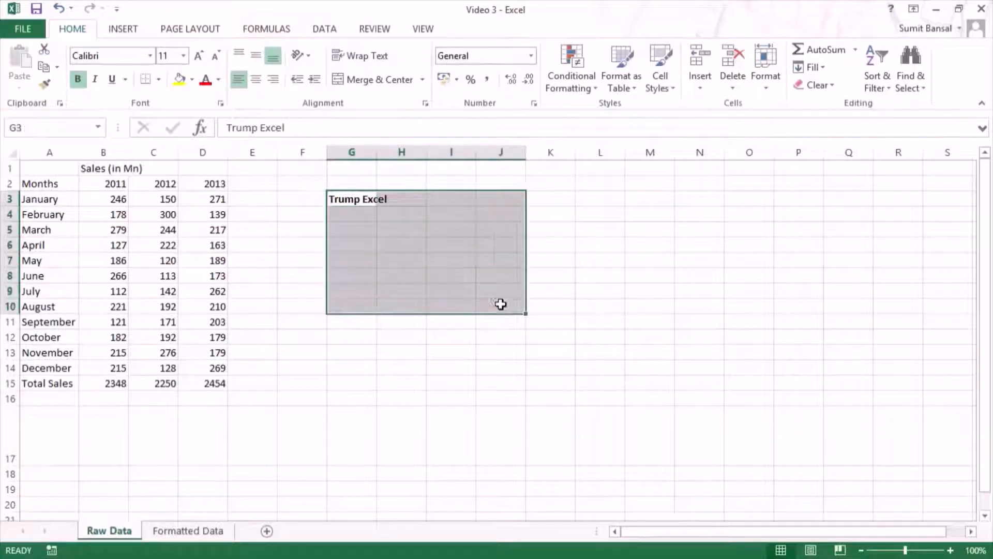
{"action": "right_click", "coordinate": [366, 199]}
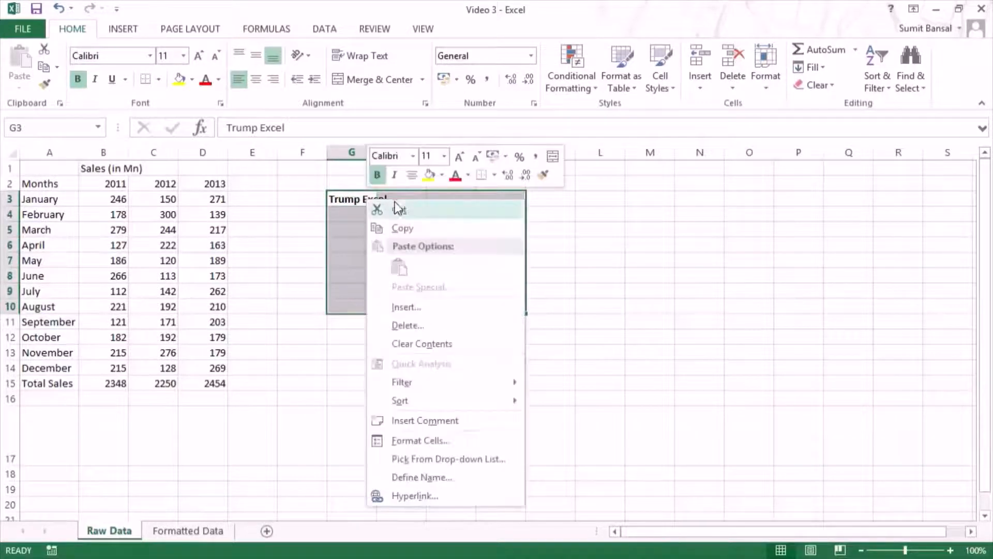
{"action": "left_click", "coordinate": [432, 179]}
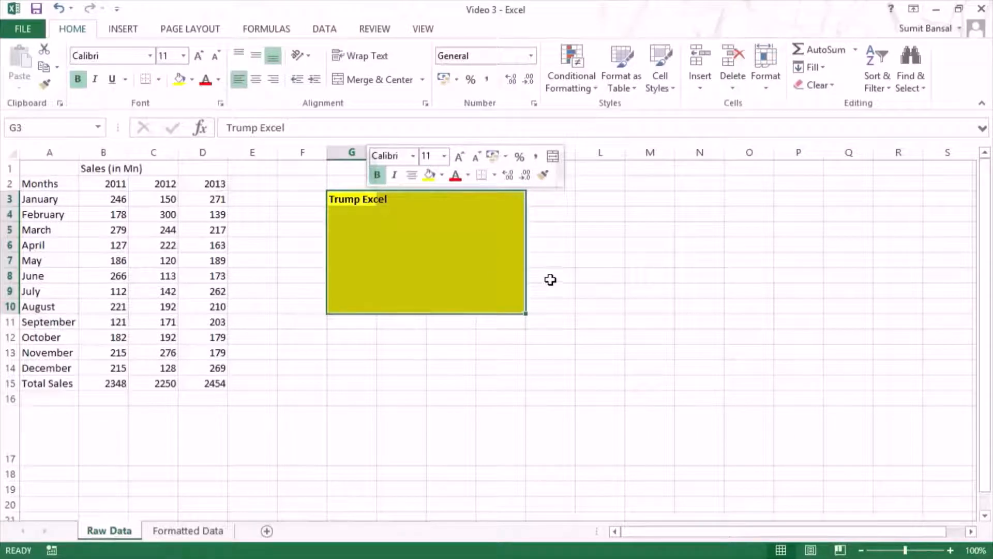
{"action": "key", "text": "ctrl+z"}
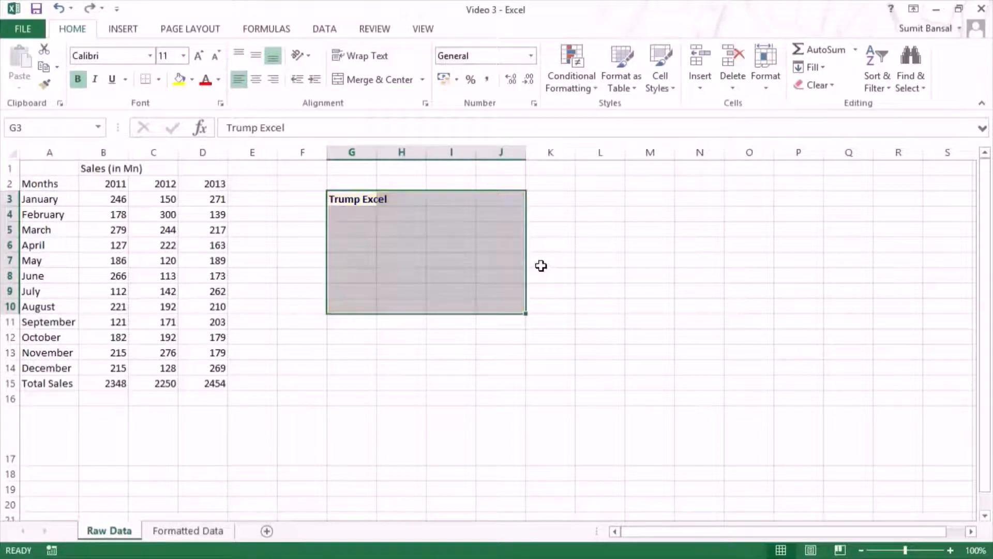
{"action": "key", "text": "ctrl+z"}
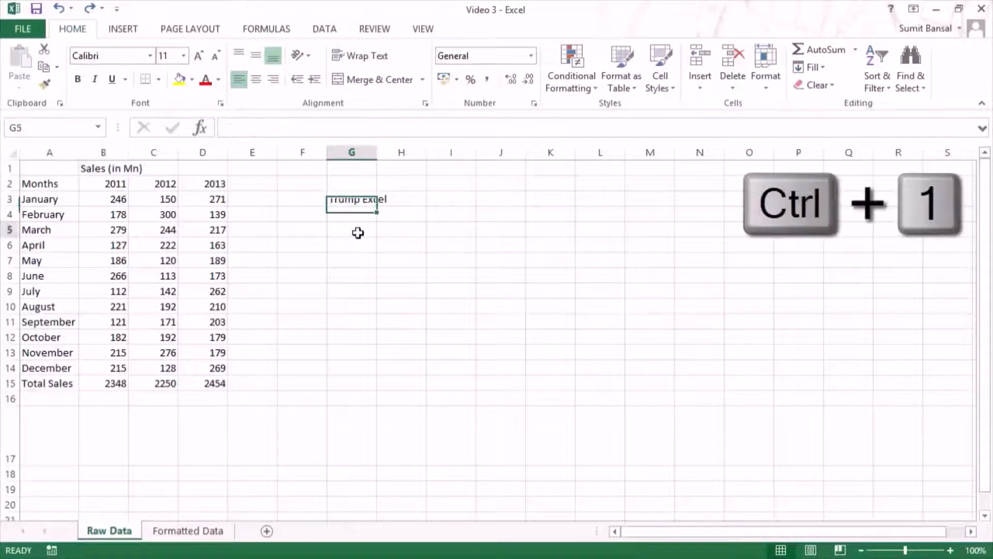
Step: Review the alignment, font, border, fill and protection settings in the Format Cells dialog for cell G5, leaving without changes
{"action": "left_click", "coordinate": [357, 230]}
{"action": "key", "text": "ctrl+1"}
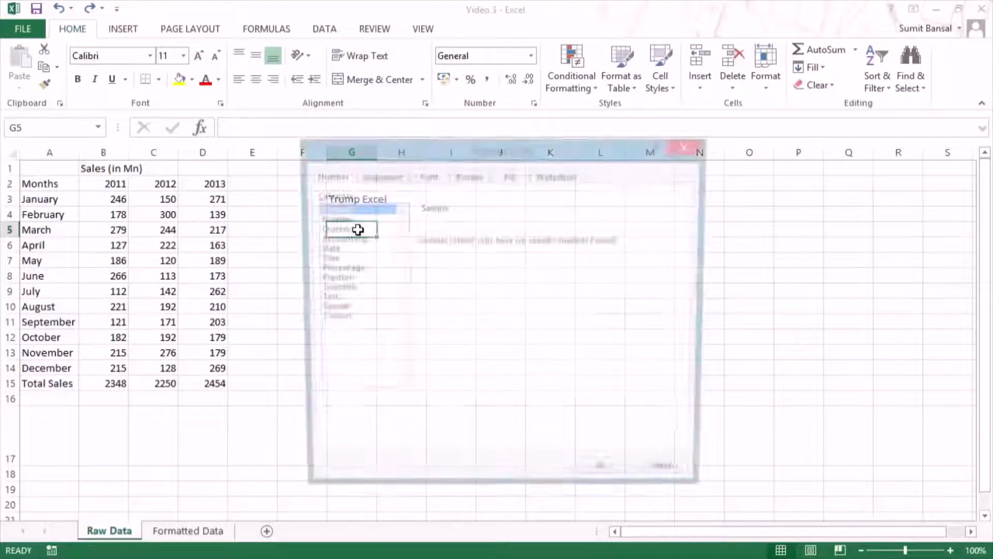
{"action": "left_click_drag", "start_coordinate": [396, 150], "coordinate": [508, 133]}
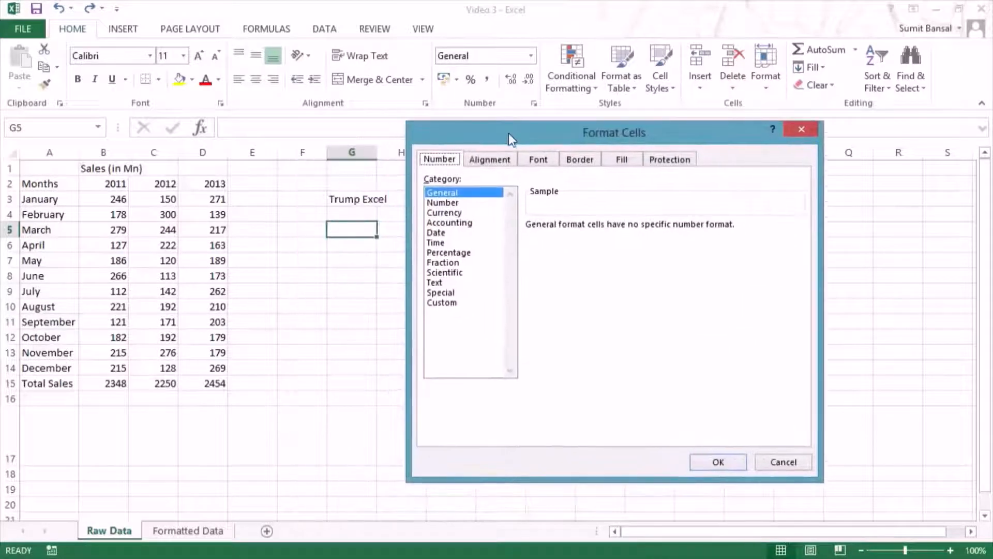
{"action": "left_click", "coordinate": [495, 161]}
{"action": "left_click", "coordinate": [540, 161]}
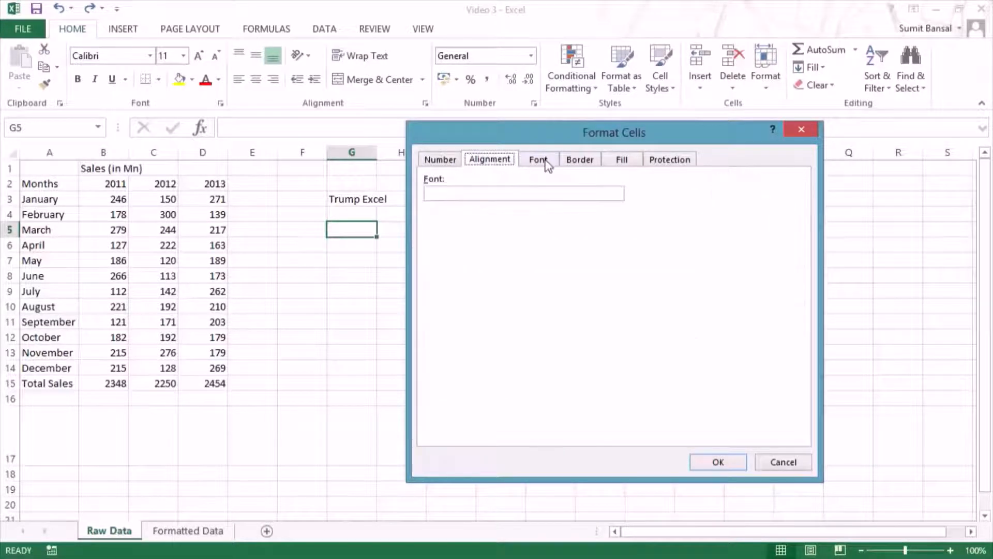
{"action": "left_click", "coordinate": [580, 159]}
{"action": "left_click", "coordinate": [627, 161]}
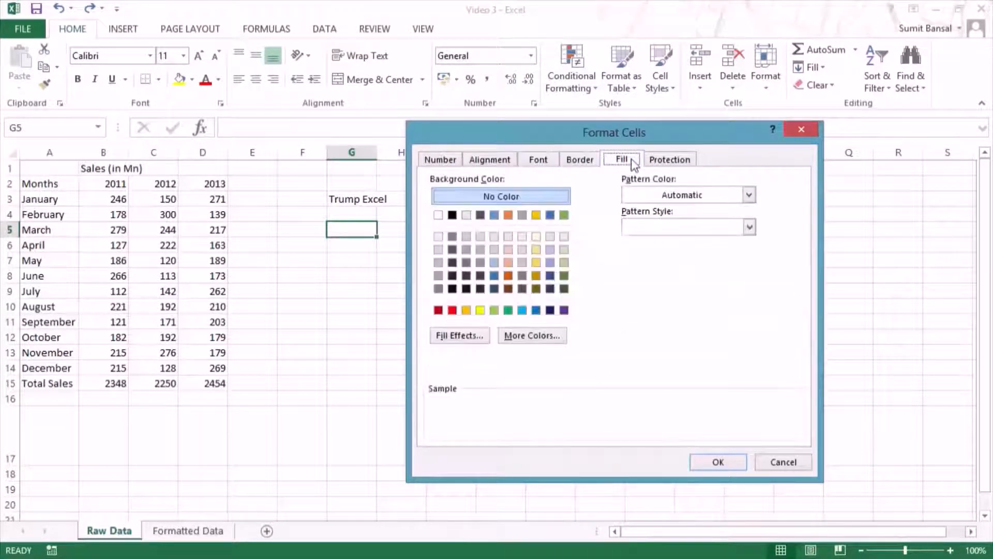
{"action": "left_click", "coordinate": [664, 161]}
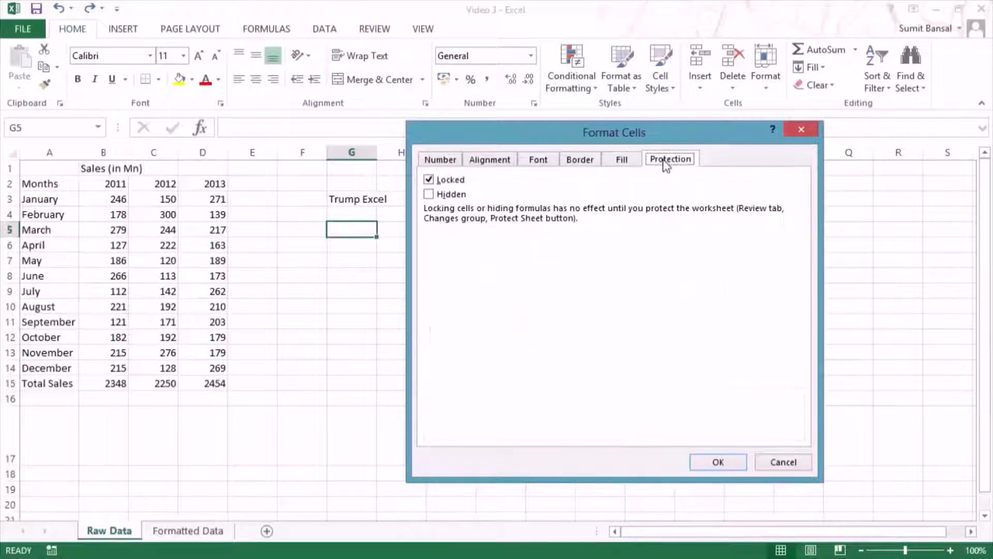
{"action": "left_click", "coordinate": [506, 162]}
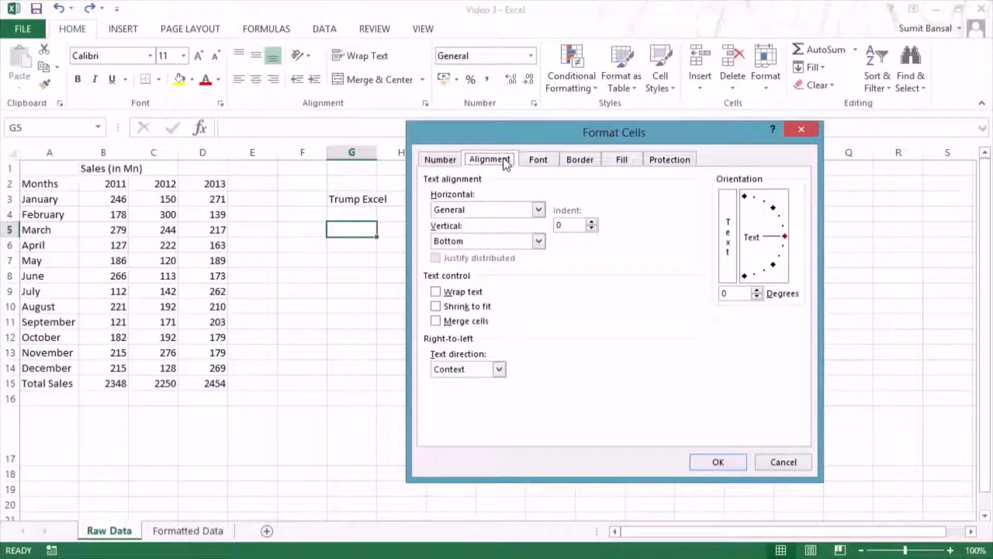
{"action": "left_click", "coordinate": [803, 128]}
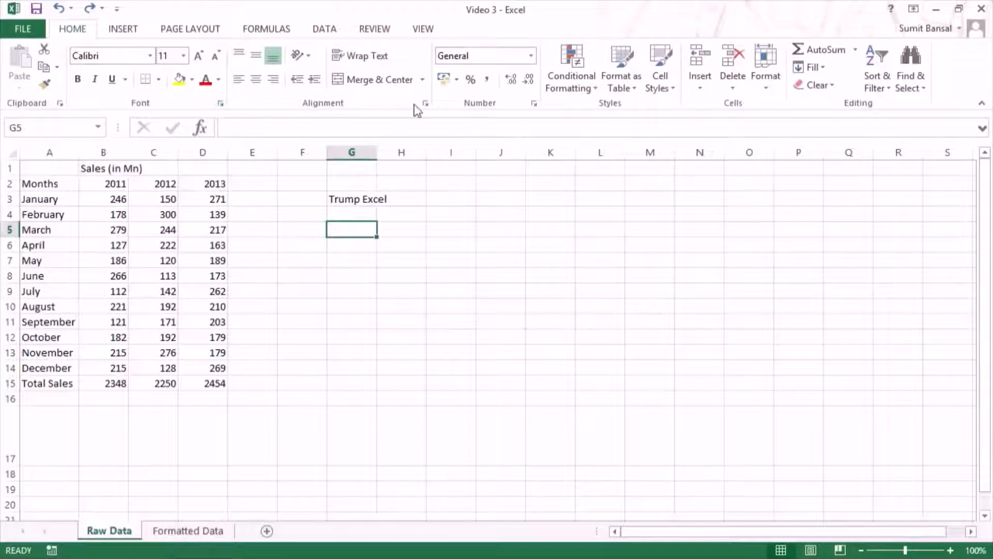
Step: Look at the detailed font settings for cell G5, including the strikethrough, superscript and subscript effects, and close them
{"action": "left_click", "coordinate": [222, 105]}
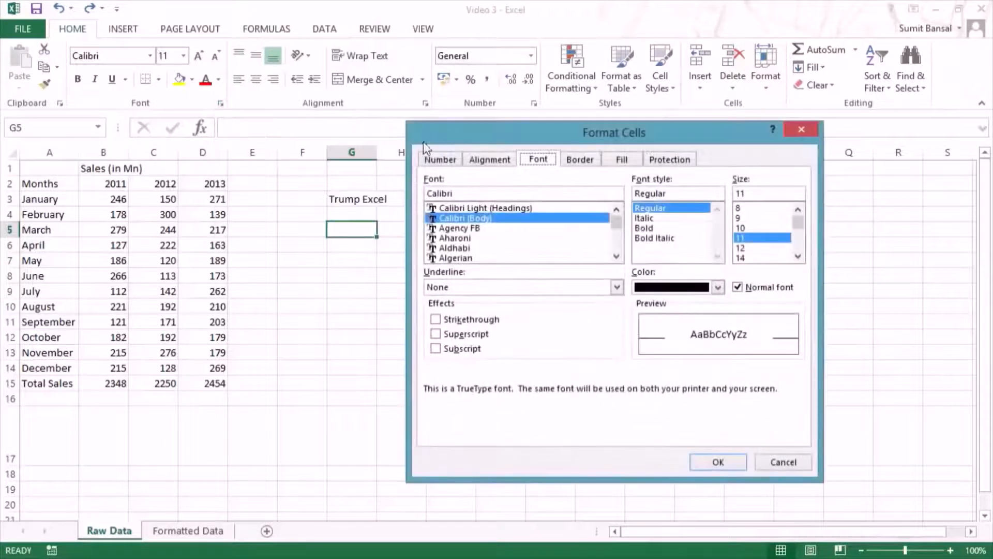
{"action": "left_click_drag", "start_coordinate": [424, 143], "coordinate": [381, 148]}
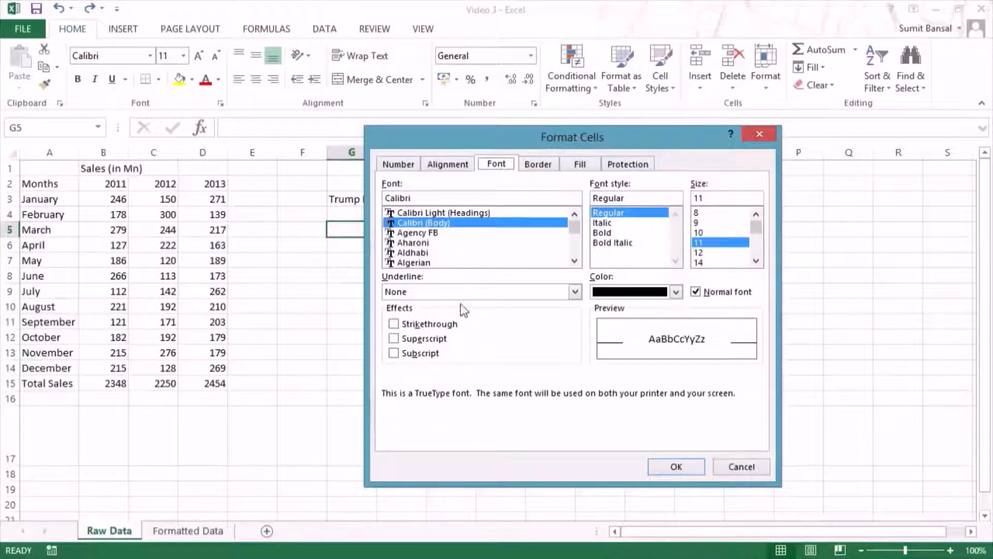
{"action": "left_click", "coordinate": [756, 136]}
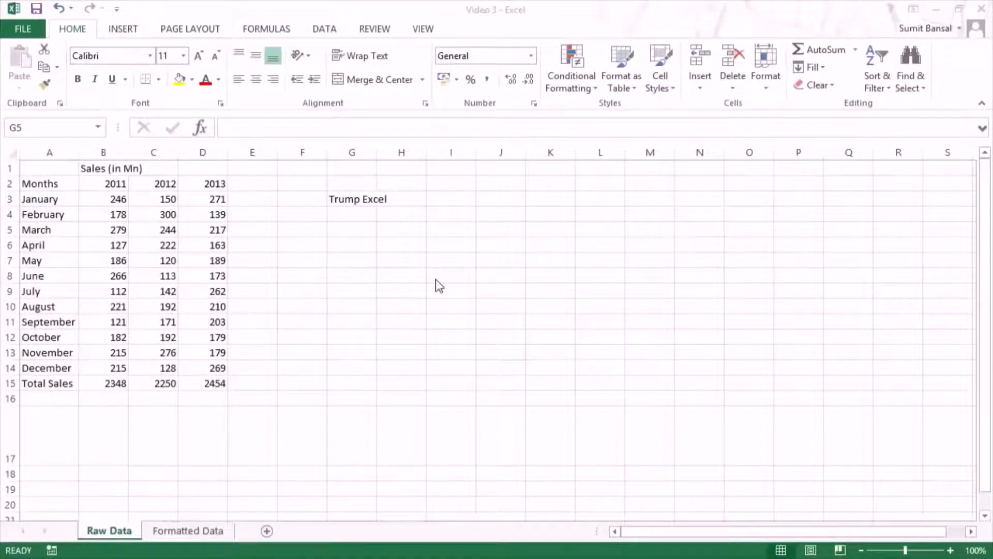
Step: Examine the horizontal text alignment options in the Format Cells dialog for cell G5 and close it without changes
{"action": "left_click", "coordinate": [437, 260]}
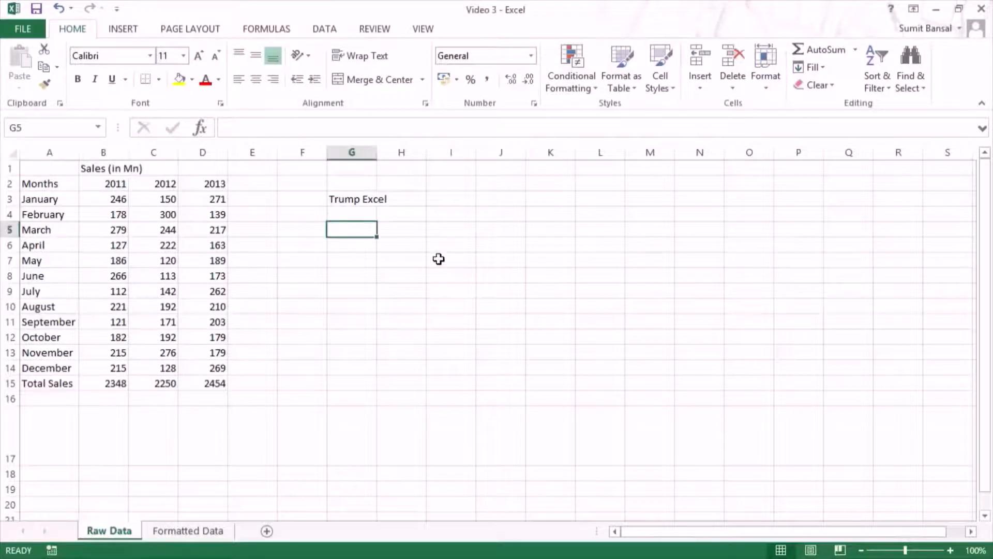
{"action": "key", "text": "ctrl+1"}
{"action": "left_click_drag", "start_coordinate": [455, 136], "coordinate": [538, 137]}
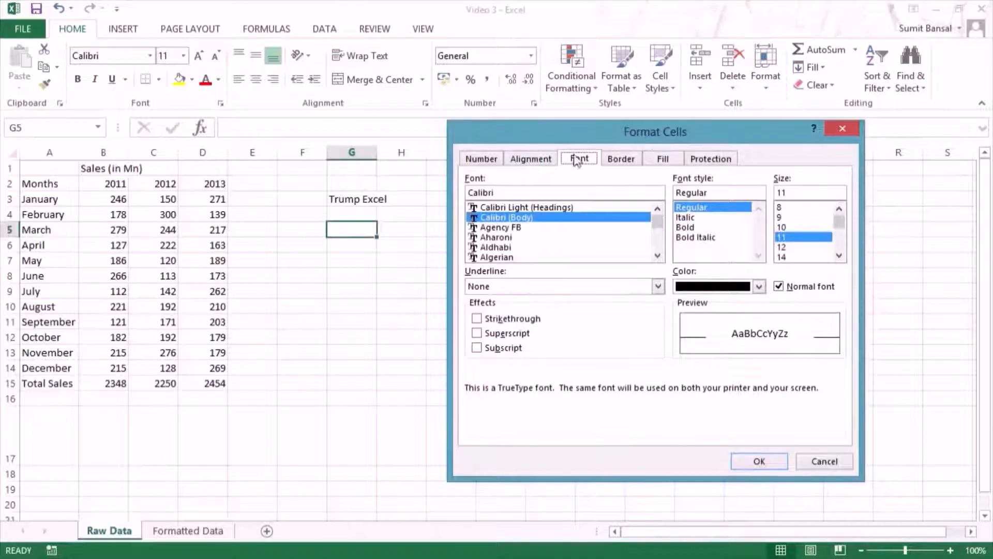
{"action": "left_click", "coordinate": [529, 161]}
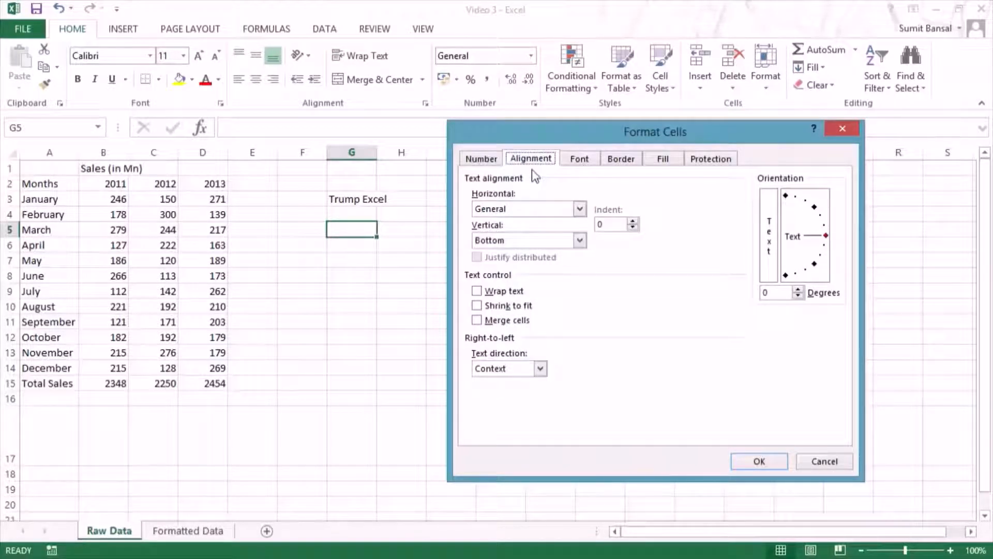
{"action": "left_click", "coordinate": [577, 210]}
{"action": "left_click", "coordinate": [560, 137]}
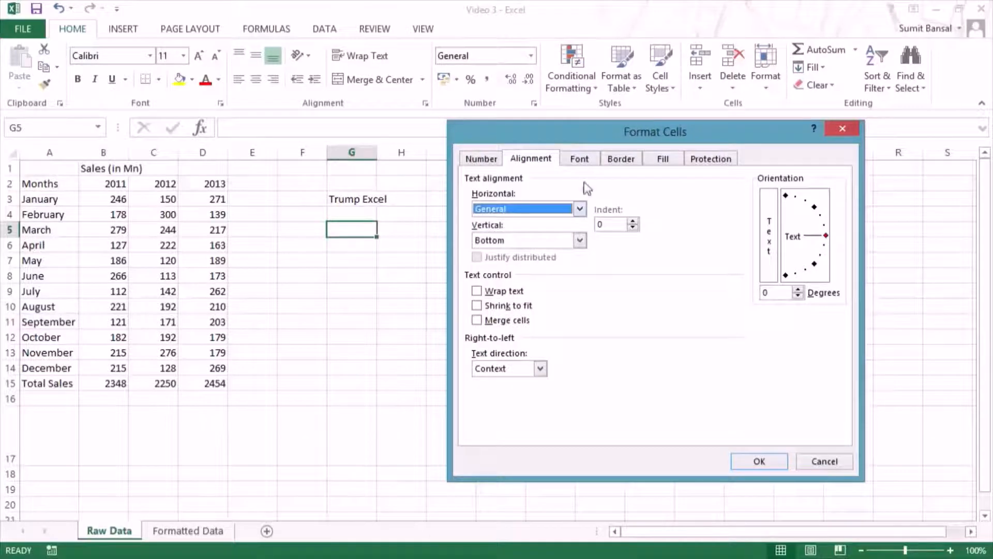
{"action": "left_click_drag", "start_coordinate": [582, 124], "coordinate": [587, 72]}
{"action": "left_click", "coordinate": [585, 156]}
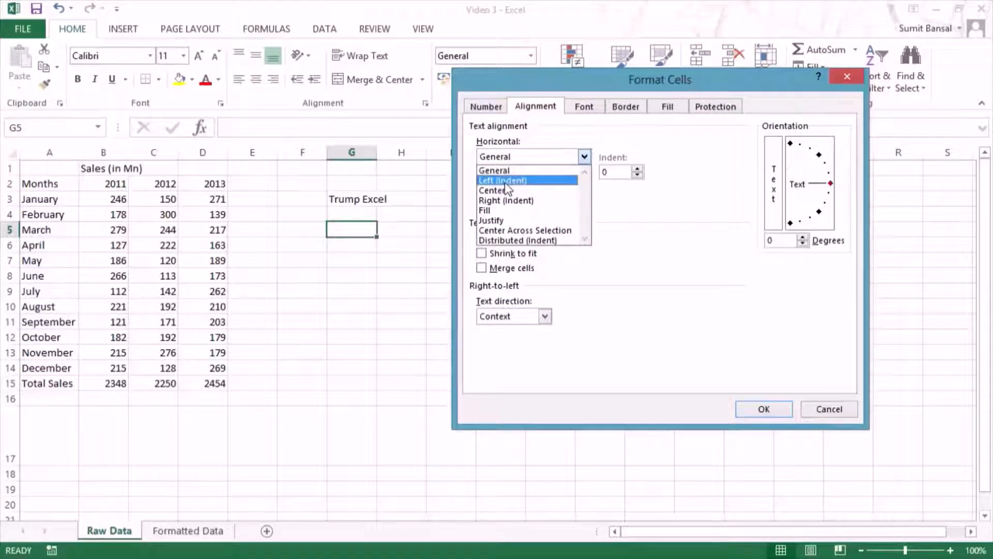
{"action": "left_click", "coordinate": [841, 81]}
{"action": "left_click", "coordinate": [848, 78]}
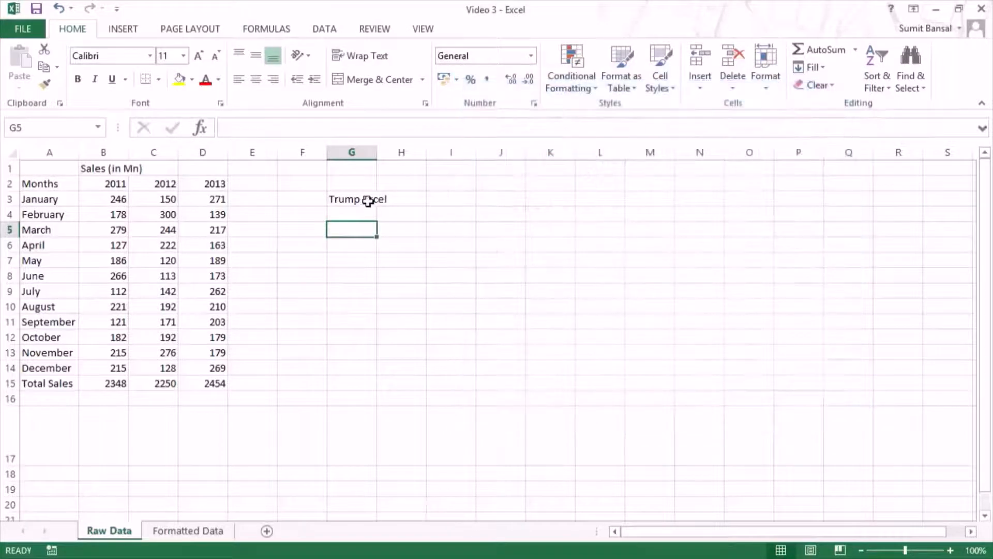
Step: Widen column G to about three times its width and set the horizontal alignment of cell G3 to Center
{"action": "left_click", "coordinate": [368, 184]}
{"action": "left_click_drag", "start_coordinate": [378, 156], "coordinate": [479, 157]}
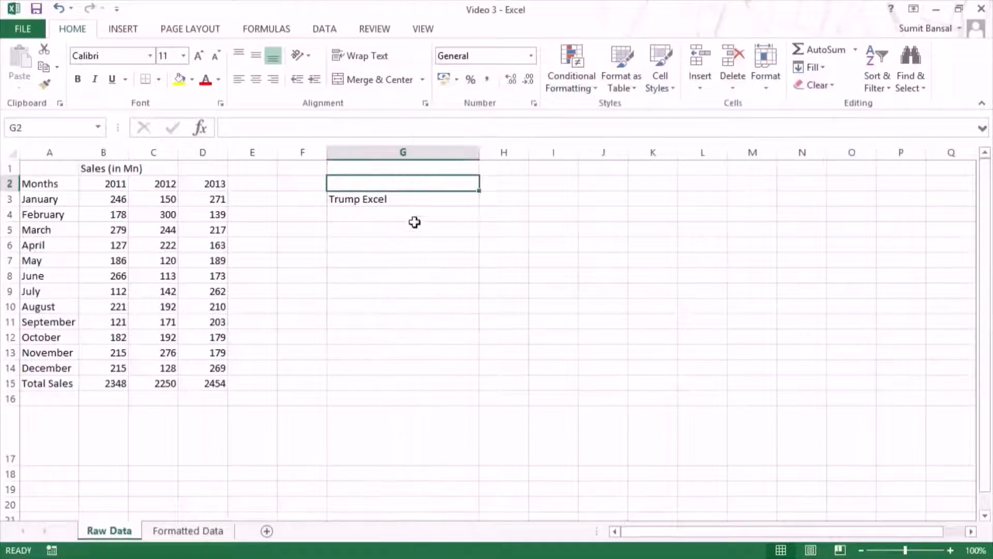
{"action": "left_click", "coordinate": [384, 200]}
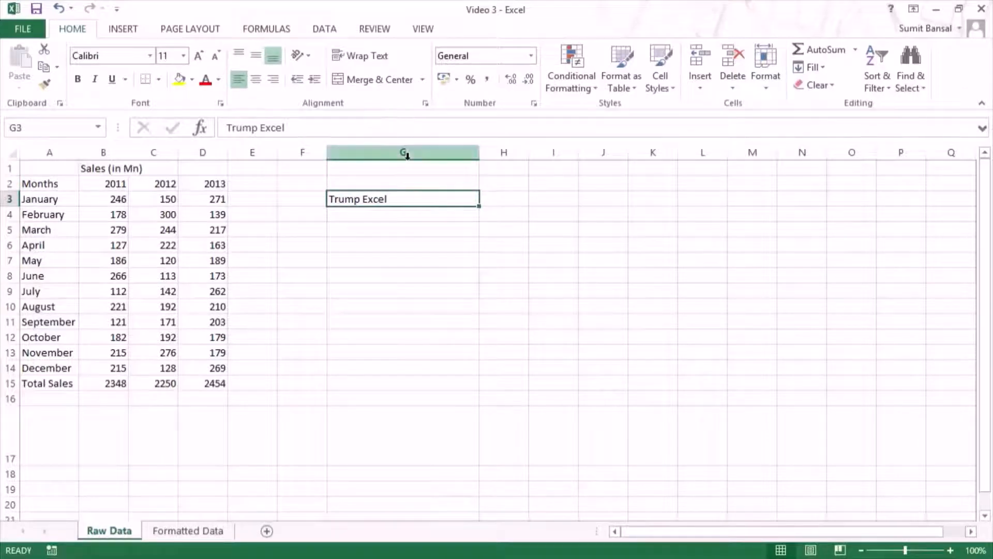
{"action": "key", "text": "ctrl+1"}
{"action": "left_click_drag", "start_coordinate": [510, 88], "coordinate": [597, 87]}
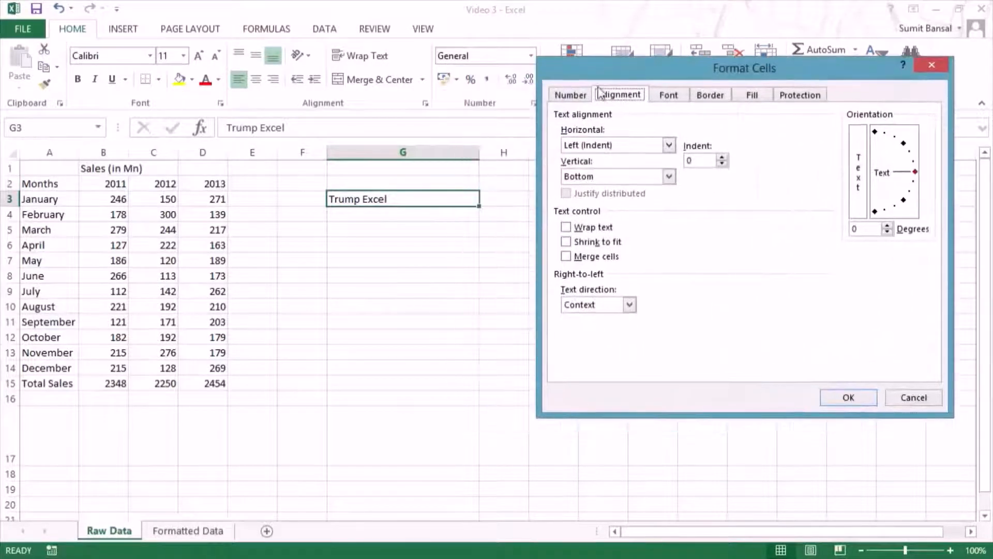
{"action": "left_click", "coordinate": [628, 148]}
{"action": "left_click", "coordinate": [629, 166]}
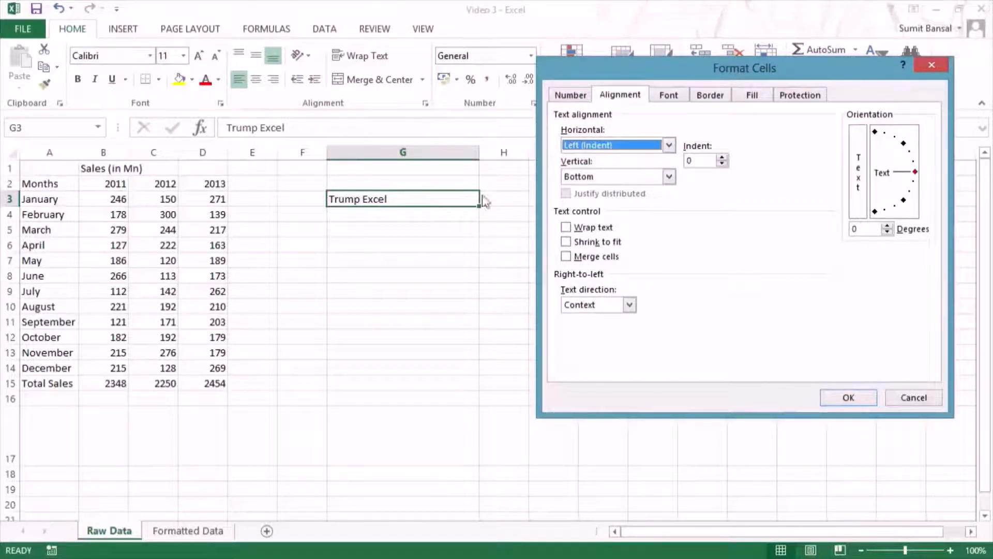
{"action": "left_click", "coordinate": [599, 147]}
{"action": "left_click", "coordinate": [600, 178]}
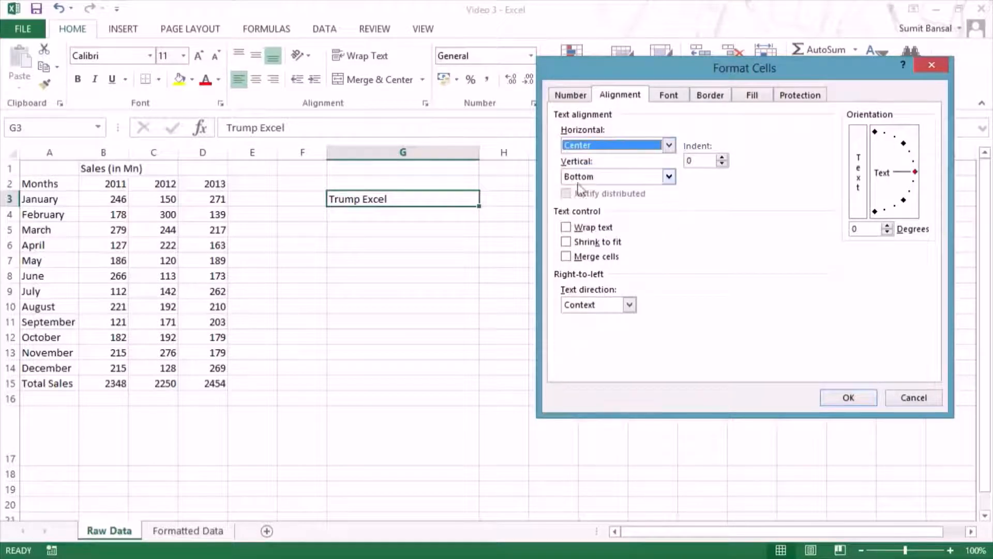
{"action": "left_click", "coordinate": [844, 401]}
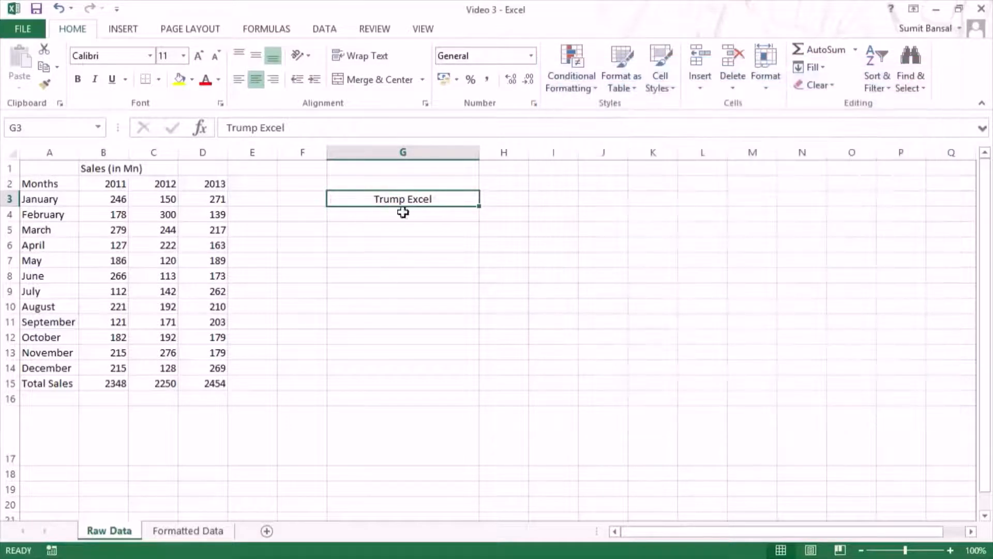
Step: Set the horizontal alignment of cell G3 to Fill in the Format Cells dialog
{"action": "key", "text": "ctrl+1"}
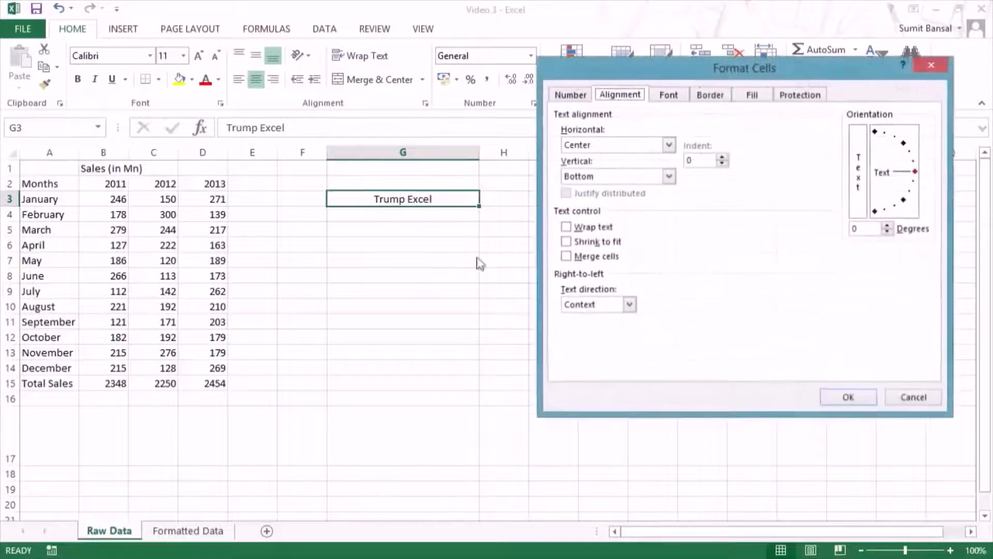
{"action": "left_click", "coordinate": [588, 178]}
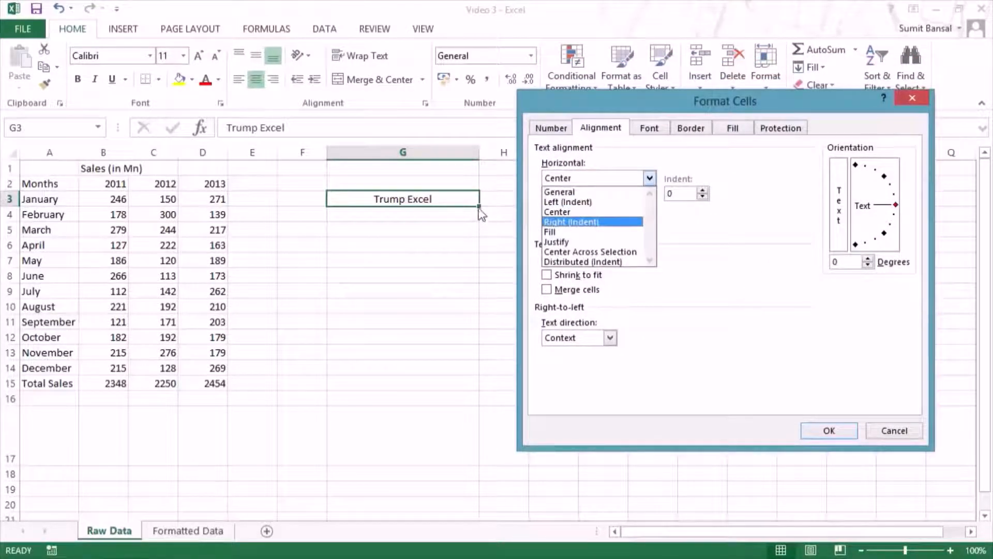
{"action": "left_click", "coordinate": [559, 235]}
{"action": "left_click", "coordinate": [829, 430]}
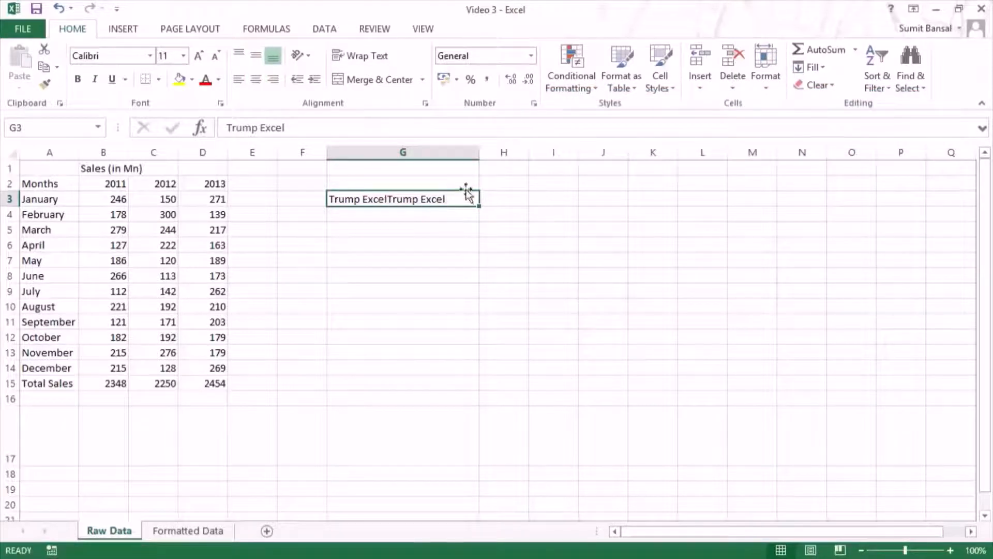
Step: Widen column G further to test the Fill alignment, and undo both the widening and the Fill alignment of cell G3
{"action": "left_click_drag", "start_coordinate": [477, 152], "coordinate": [528, 152]}
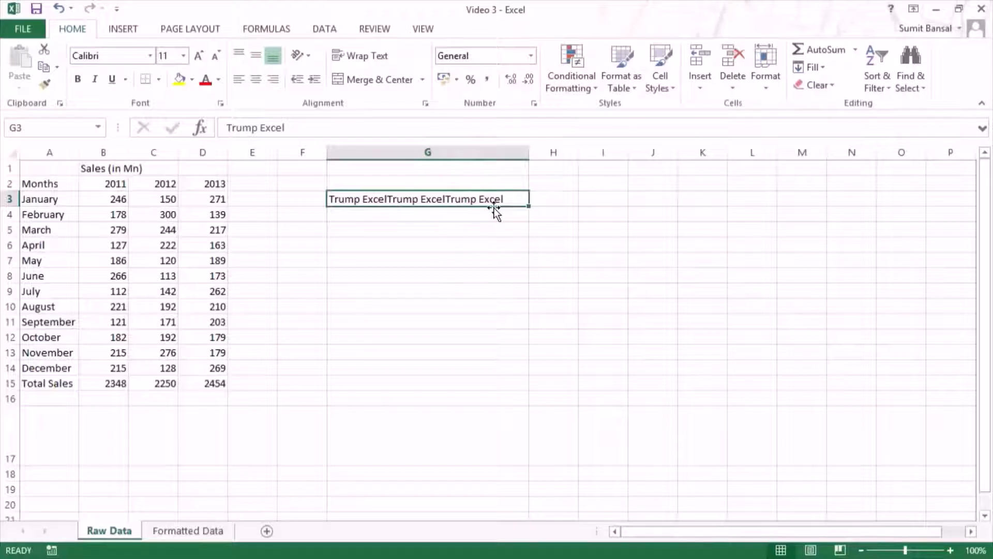
{"action": "key", "text": "ctrl+z"}
{"action": "key", "text": "ctrl+z"}
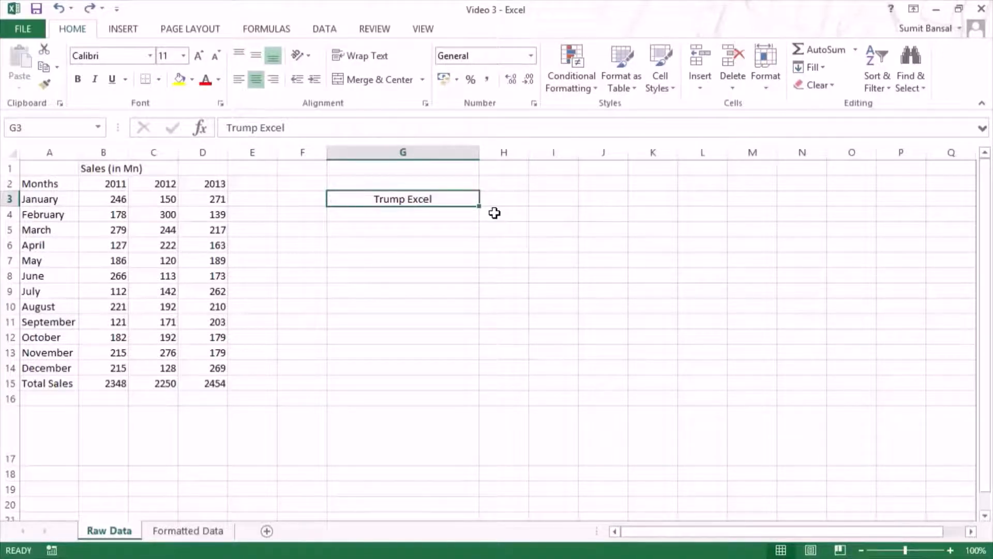
Step: Look at the Center Across Selection option among the horizontal alignments for cell G3 and close the Format Cells dialog without changes
{"action": "key", "text": "ctrl+1"}
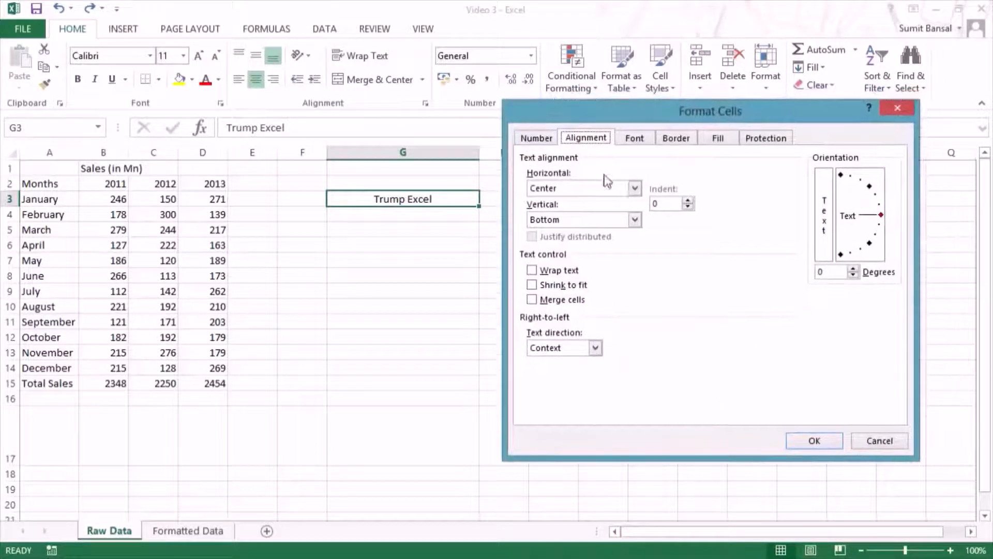
{"action": "left_click", "coordinate": [634, 188]}
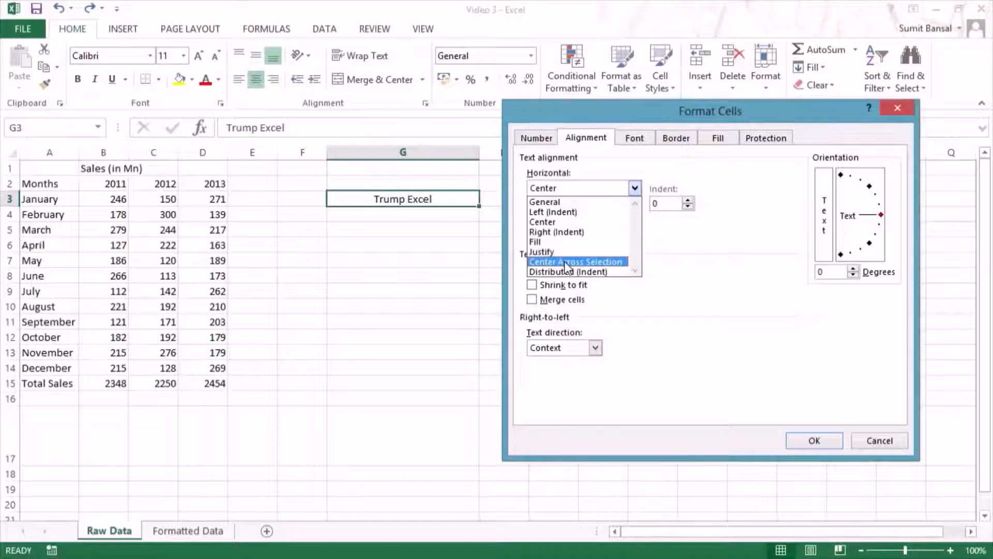
{"action": "left_click", "coordinate": [893, 106]}
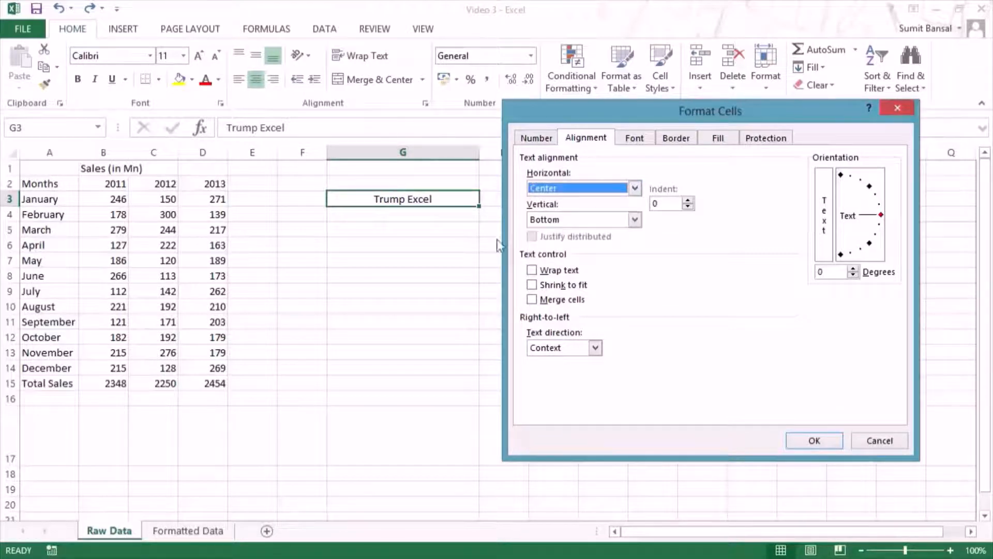
{"action": "left_click", "coordinate": [893, 108]}
Step: Set the horizontal alignment of cells G3:I3 to Center Across Selection in the Format Cells dialog
{"action": "left_click_drag", "start_coordinate": [454, 202], "coordinate": [526, 191]}
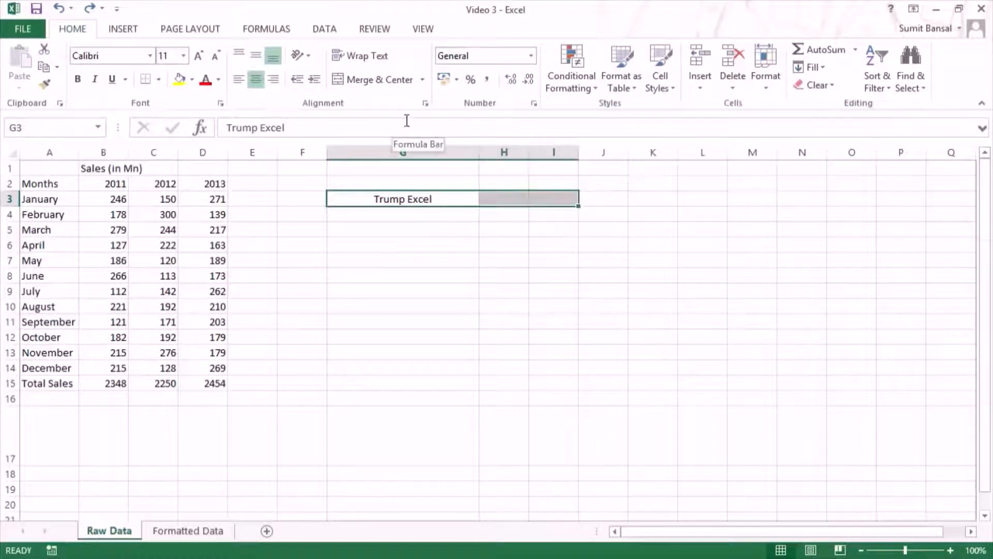
{"action": "key", "text": "ctrl+1"}
{"action": "left_click", "coordinate": [594, 188]}
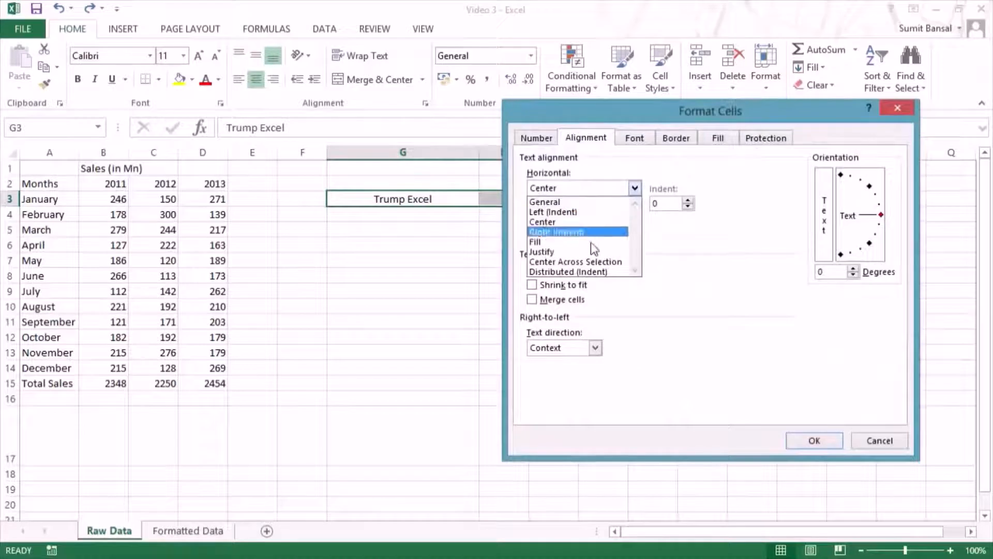
{"action": "left_click", "coordinate": [588, 256]}
{"action": "left_click_drag", "start_coordinate": [602, 110], "coordinate": [707, 56]}
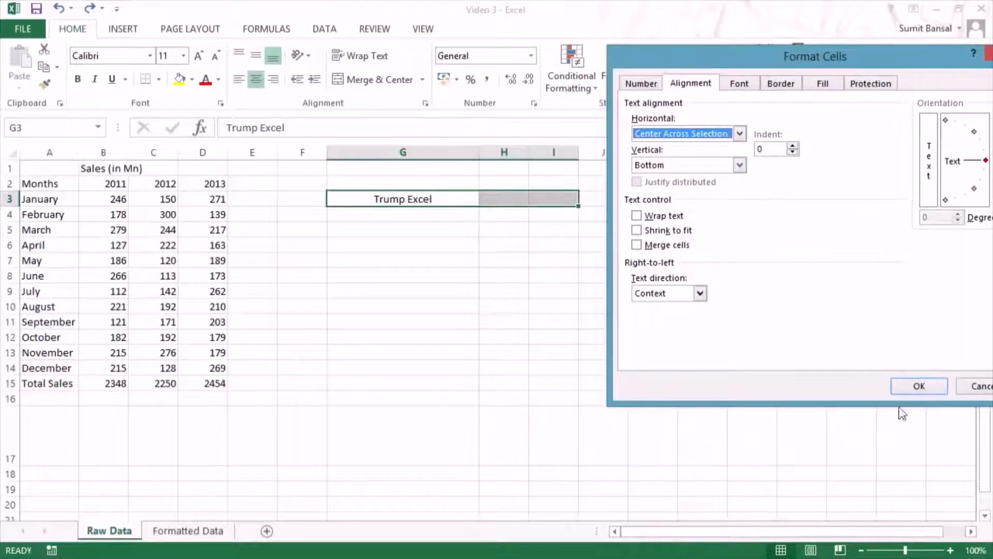
{"action": "left_click", "coordinate": [906, 388]}
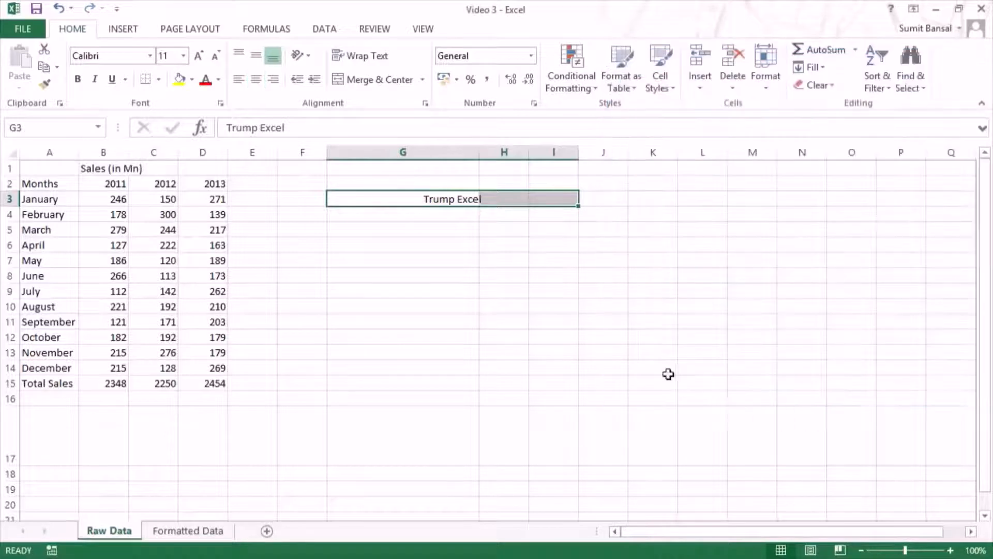
Step: Check whether G3, H3 and I3 are still separate cells by selecting them together and one by one
{"action": "left_click", "coordinate": [499, 263]}
{"action": "left_click_drag", "start_coordinate": [395, 202], "coordinate": [534, 211]}
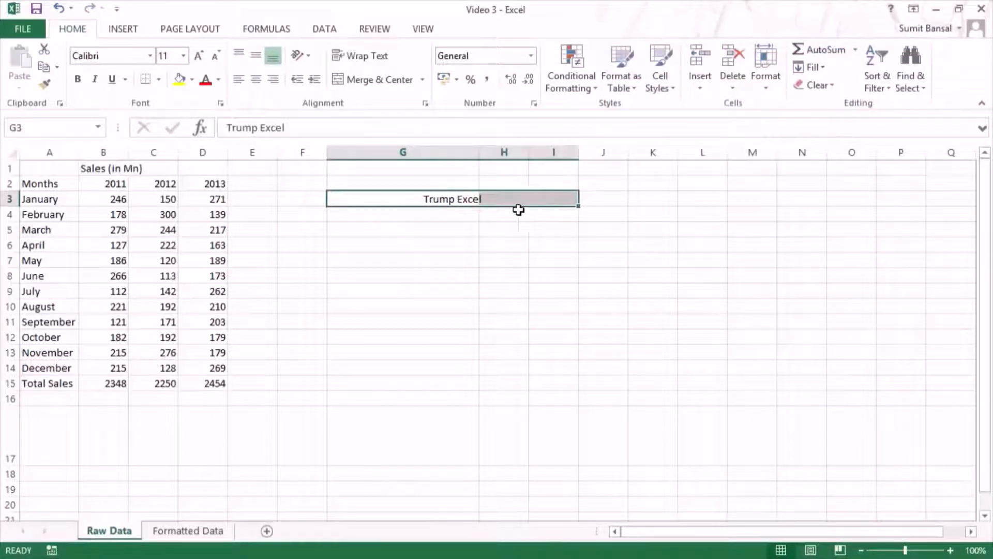
{"action": "left_click_drag", "start_coordinate": [390, 198], "coordinate": [554, 199]}
{"action": "left_click", "coordinate": [399, 202]}
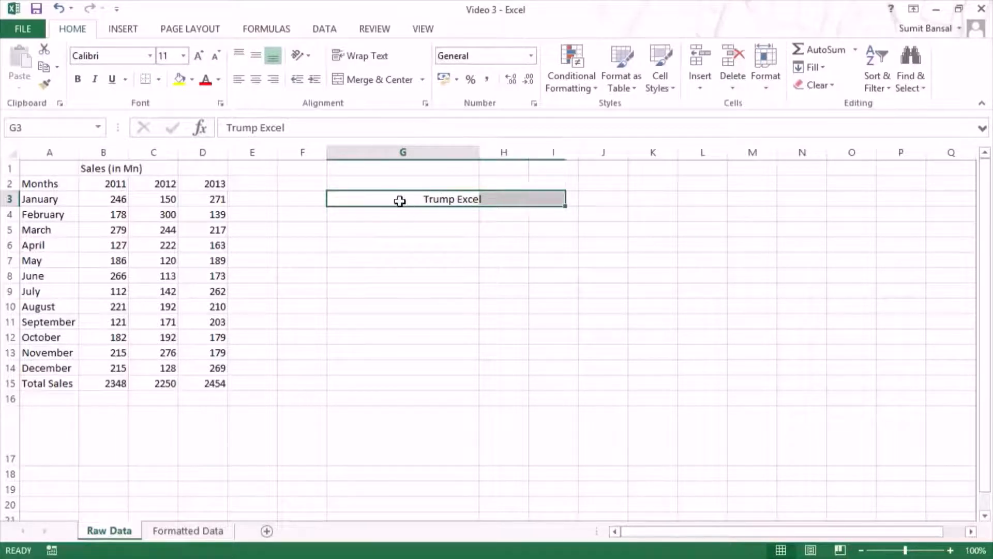
{"action": "left_click", "coordinate": [494, 199]}
{"action": "left_click", "coordinate": [557, 198]}
{"action": "left_click", "coordinate": [419, 199]}
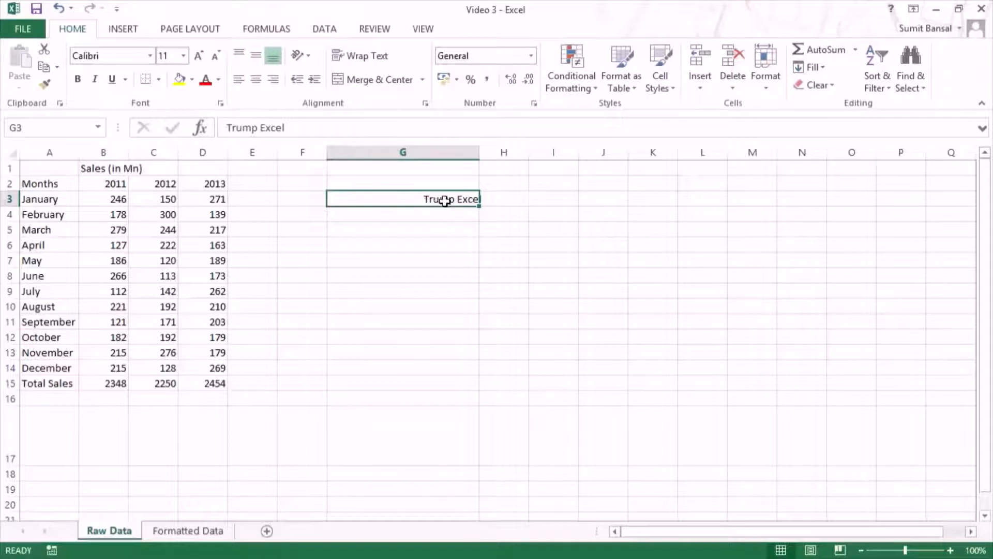
Step: Undo the Center Across Selection alignment of cells G3:I3
{"action": "key", "text": "ctrl+1"}
{"action": "key", "text": "Escape"}
{"action": "key", "text": "ctrl+z"}
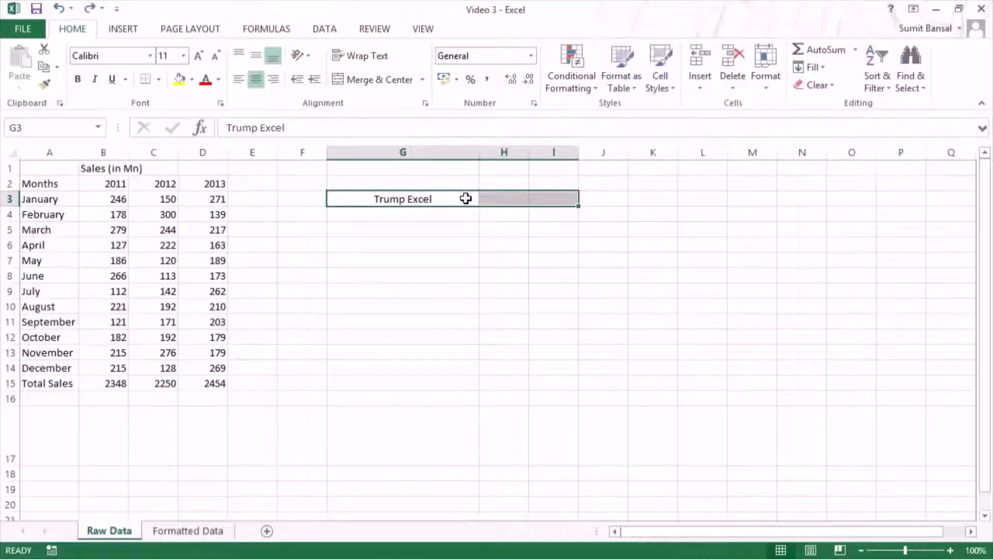
Step: Examine the horizontal, vertical and text control options in the Format Cells dialog for G3:I3 and close it without changes
{"action": "key", "text": "ctrl+1"}
{"action": "left_click", "coordinate": [653, 136]}
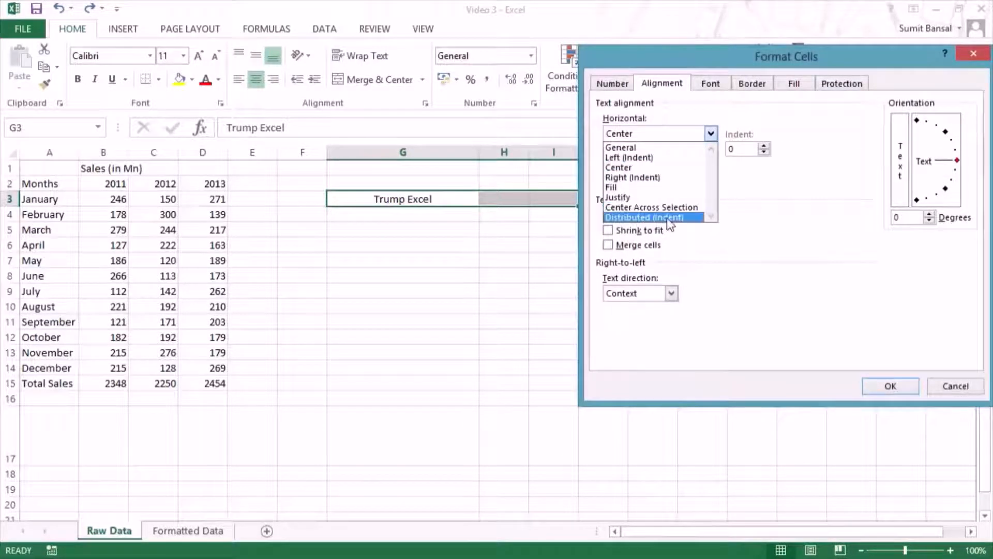
{"action": "left_click", "coordinate": [672, 137]}
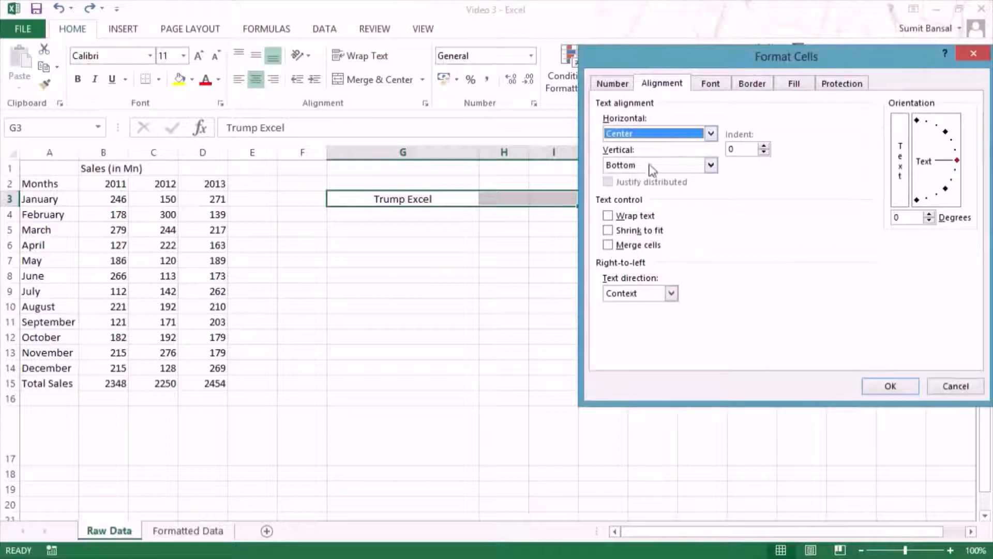
{"action": "left_click", "coordinate": [663, 166]}
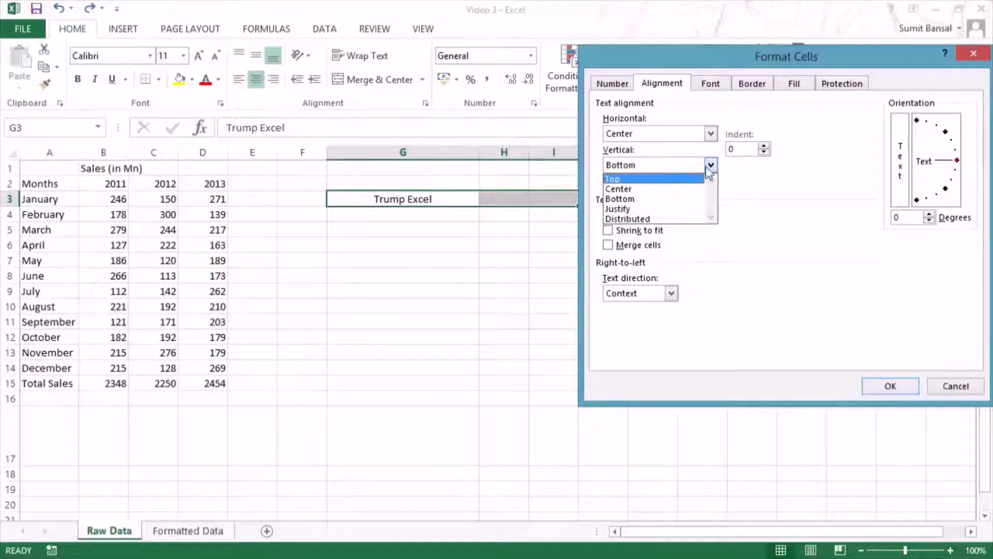
{"action": "left_click", "coordinate": [644, 198]}
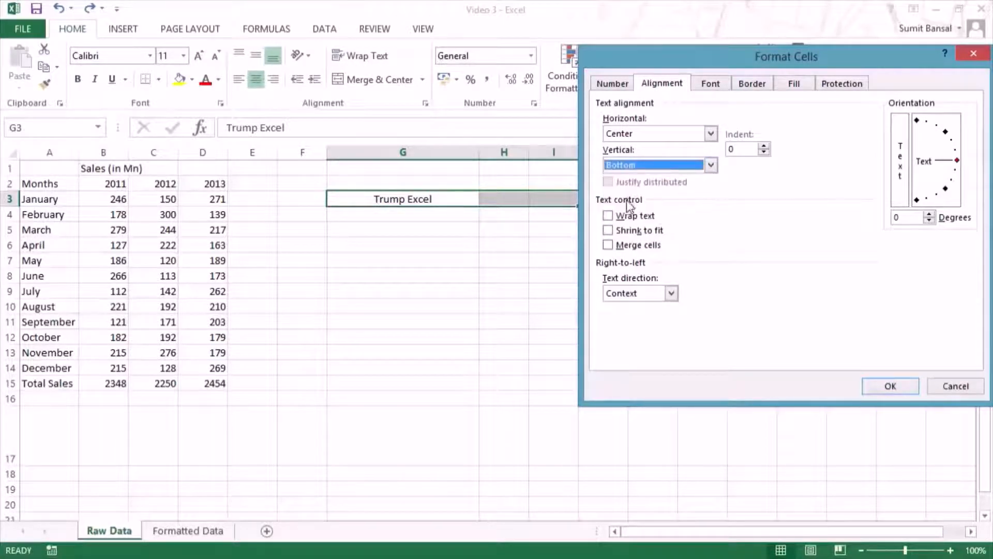
{"action": "left_click_drag", "start_coordinate": [656, 47], "coordinate": [664, 17]}
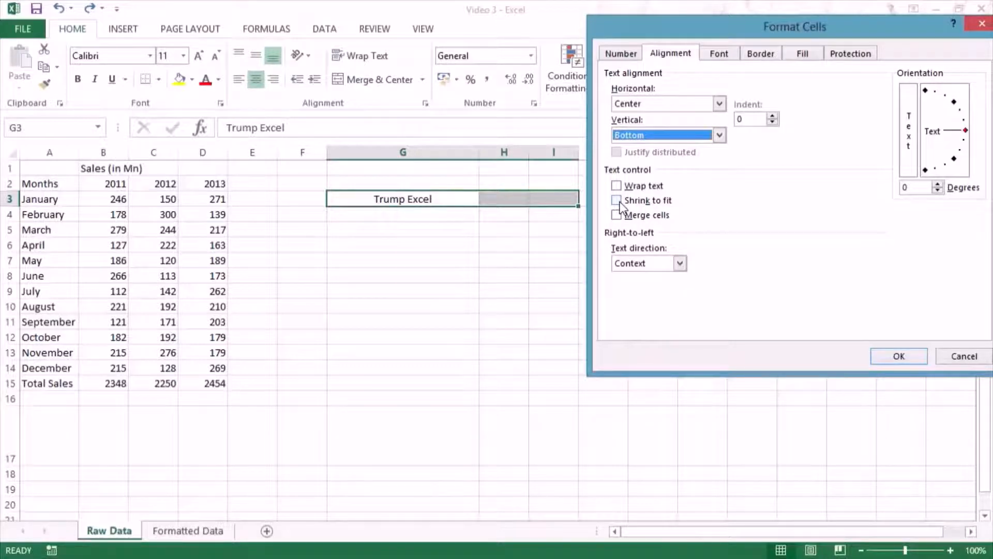
{"action": "left_click", "coordinate": [884, 362]}
Step: Narrow column G until it is smaller than the text in G3, and turn on Shrink to fit for that cell
{"action": "left_click_drag", "start_coordinate": [476, 152], "coordinate": [367, 152]}
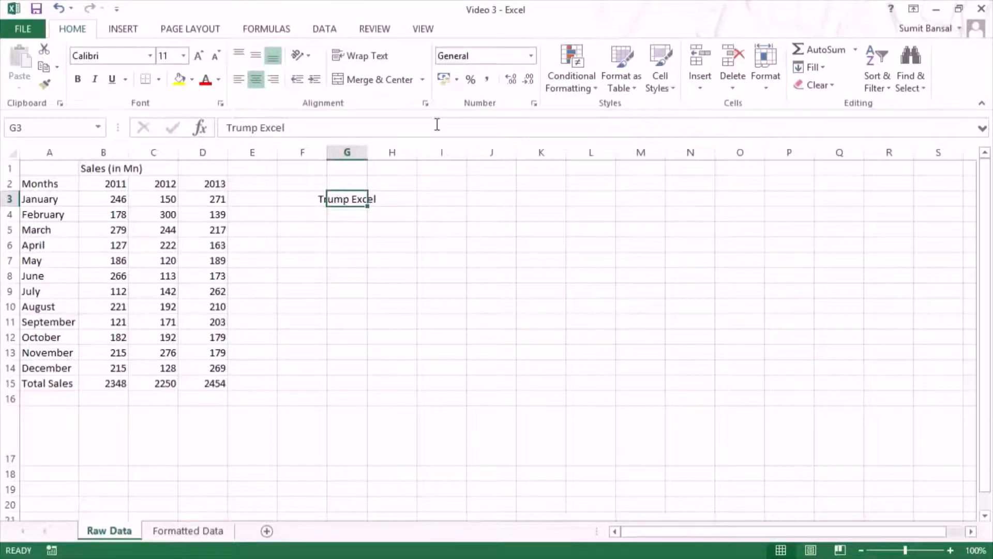
{"action": "left_click", "coordinate": [425, 103]}
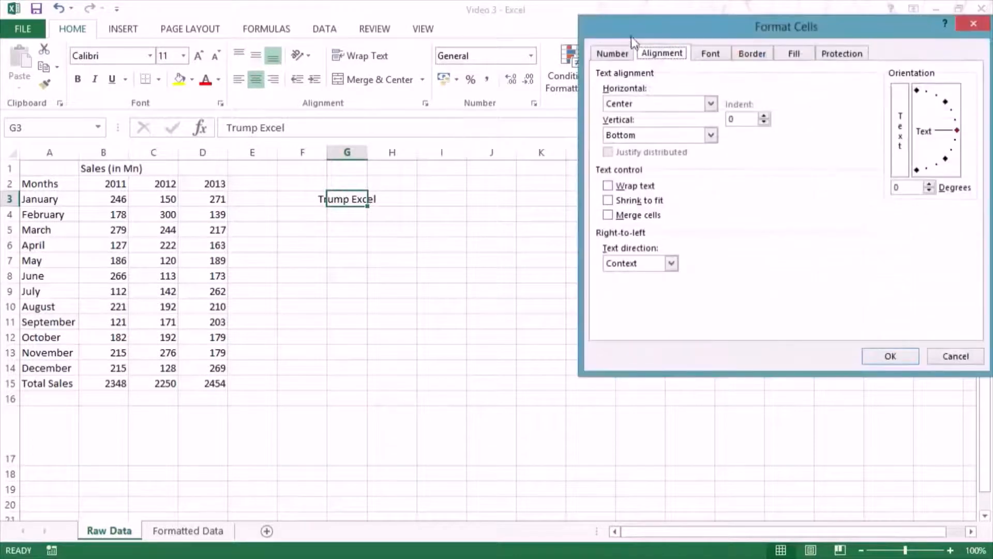
{"action": "left_click_drag", "start_coordinate": [631, 37], "coordinate": [499, 80]}
{"action": "left_click", "coordinate": [464, 249]}
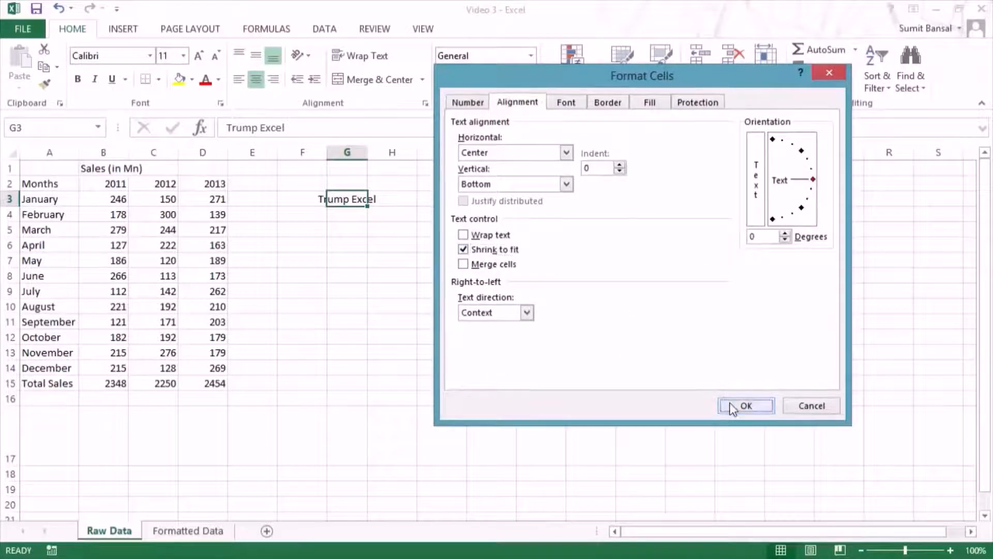
{"action": "left_click", "coordinate": [744, 406]}
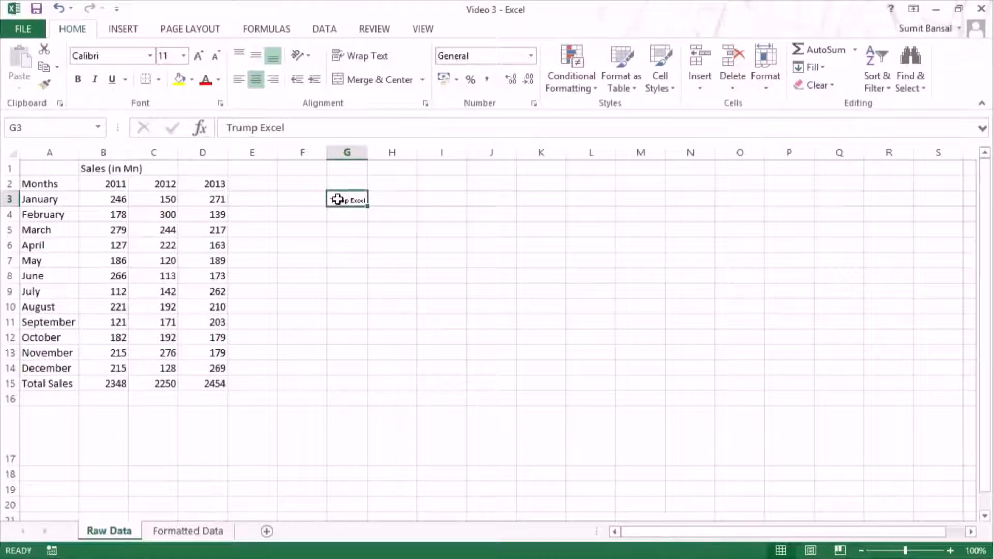
Step: Turn off Shrink to fit for cell G3, review the text direction choices and set the text orientation to 45 degrees
{"action": "key", "text": "ctrl+1"}
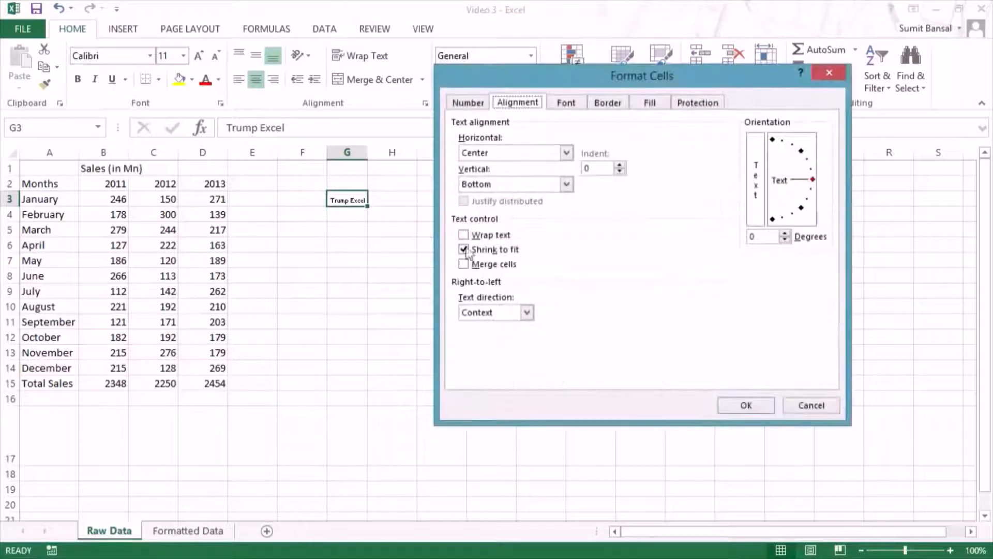
{"action": "left_click", "coordinate": [464, 250]}
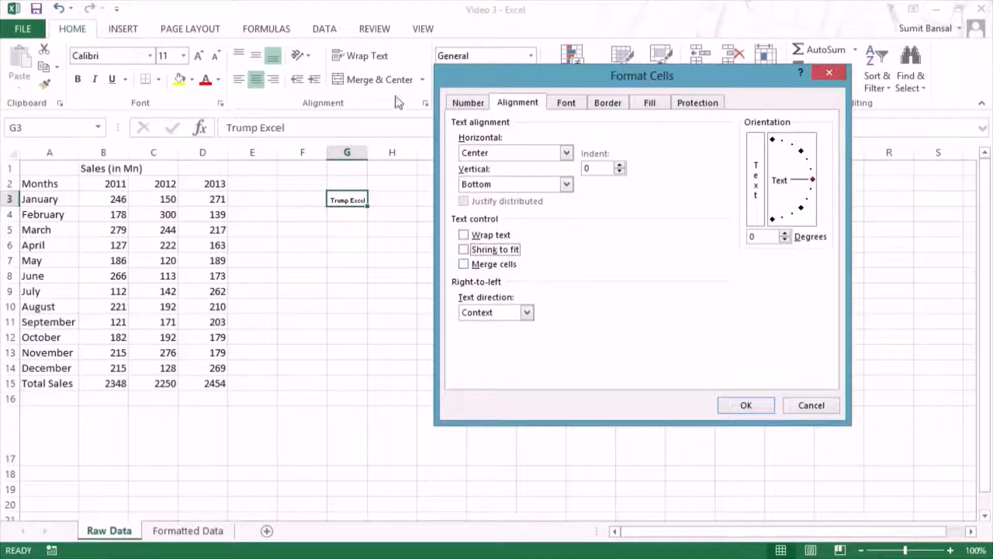
{"action": "left_click", "coordinate": [528, 312]}
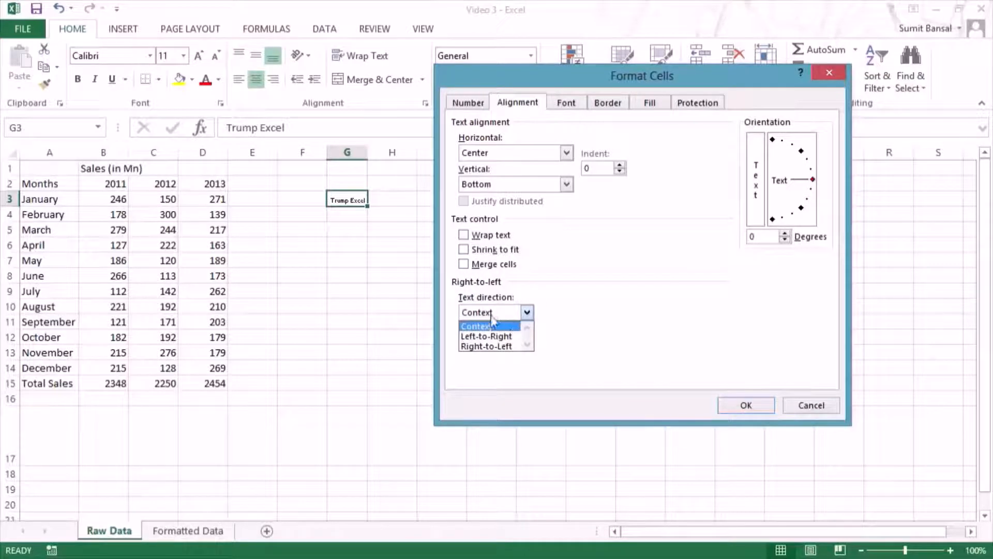
{"action": "left_click", "coordinate": [527, 315]}
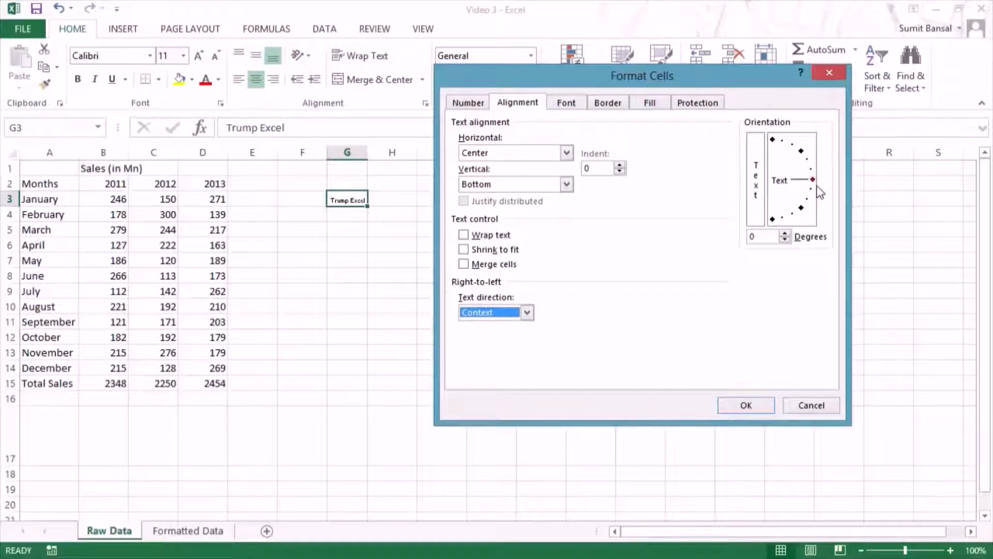
{"action": "left_click_drag", "start_coordinate": [813, 180], "coordinate": [803, 155]}
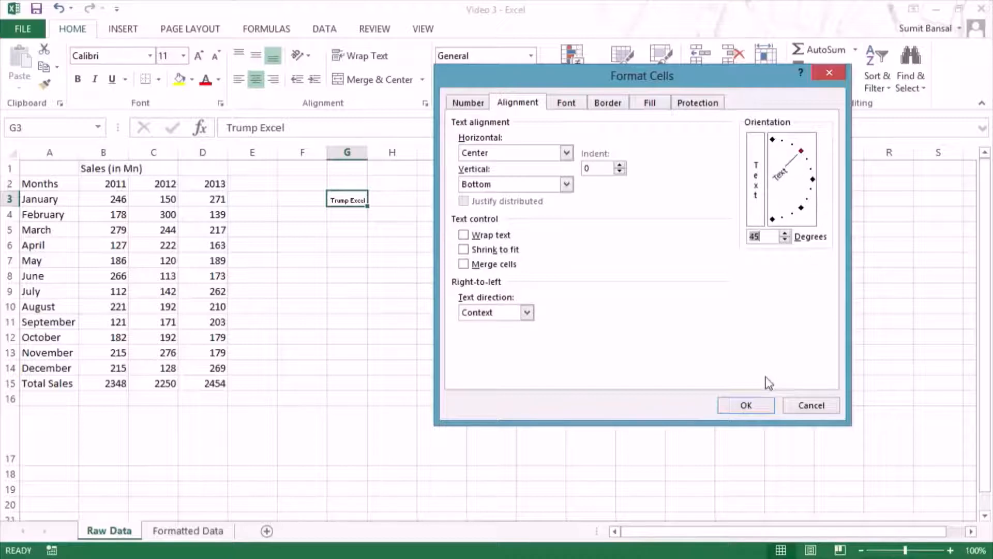
{"action": "left_click", "coordinate": [749, 407]}
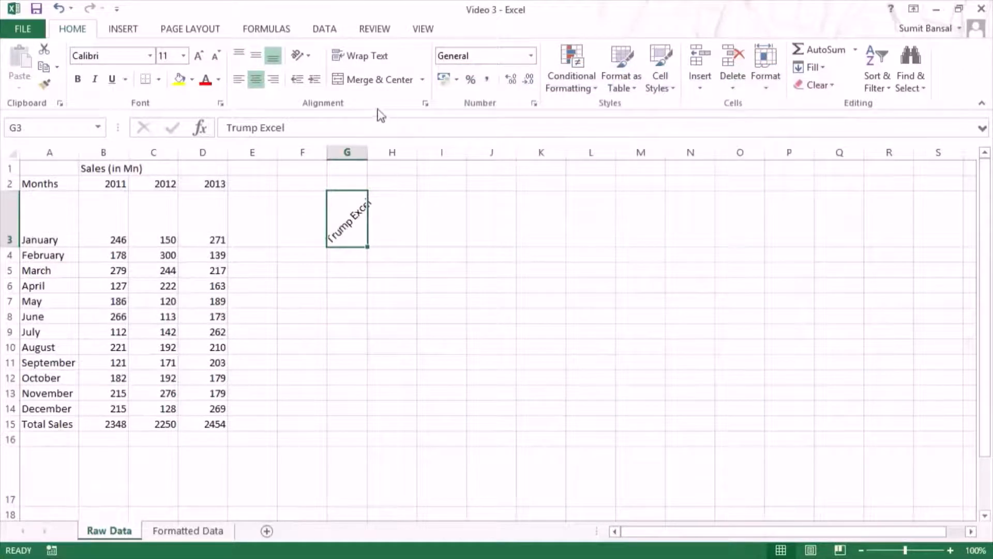
Step: Undo the 45-degree rotation and the Shrink to fit setting of cell G3, and align its text left
{"action": "key", "text": "ctrl+1"}
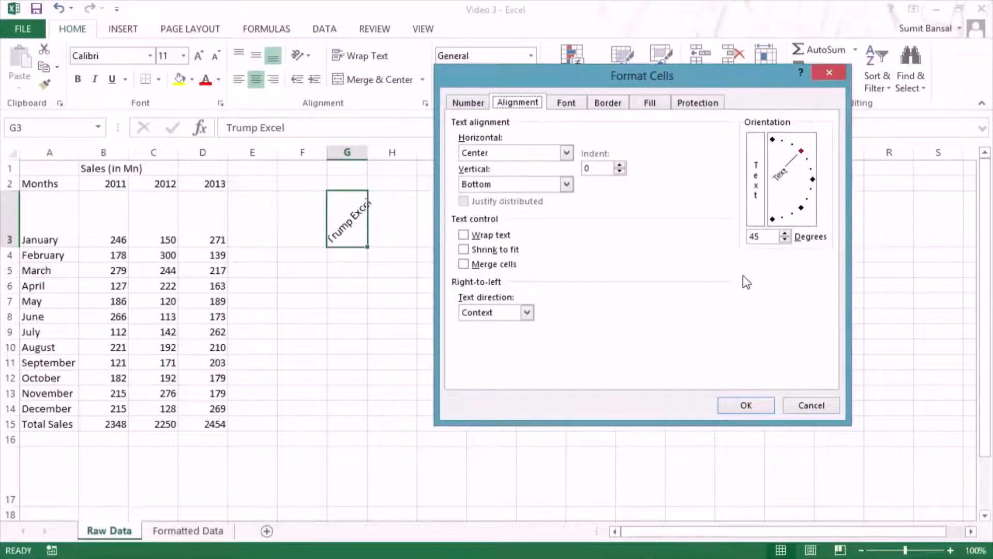
{"action": "key", "text": "Escape"}
{"action": "key", "text": "ctrl+z"}
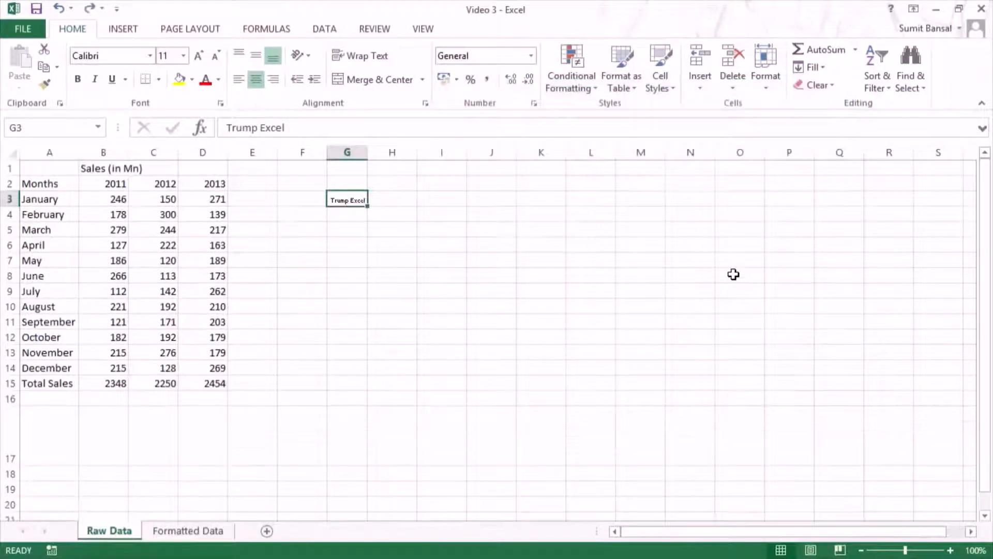
{"action": "key", "text": "ctrl+z"}
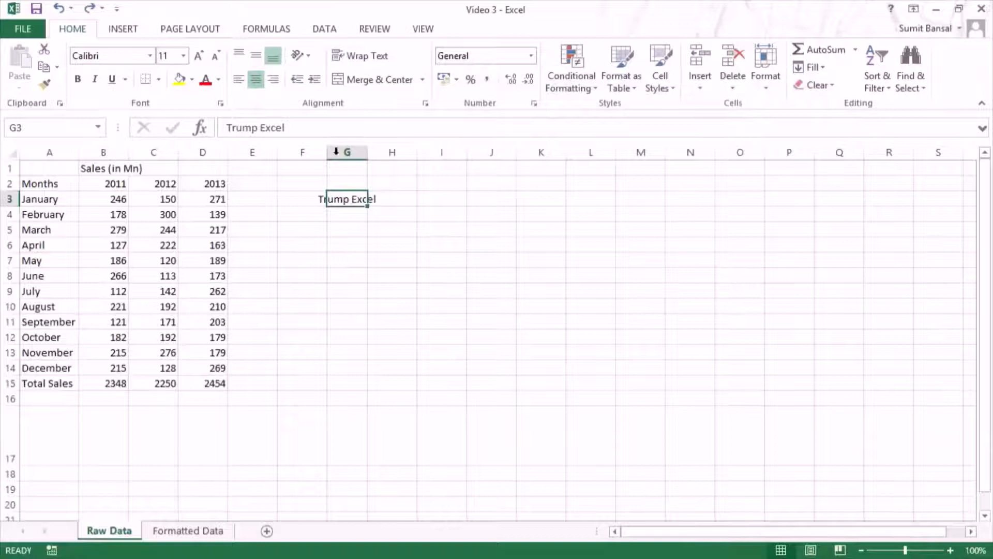
{"action": "left_click", "coordinate": [238, 79]}
Step: Review the font, underline and font color choices in the Format Cells dialog for G3, and apply Strikethrough to its text
{"action": "key", "text": "ctrl+shift+f"}
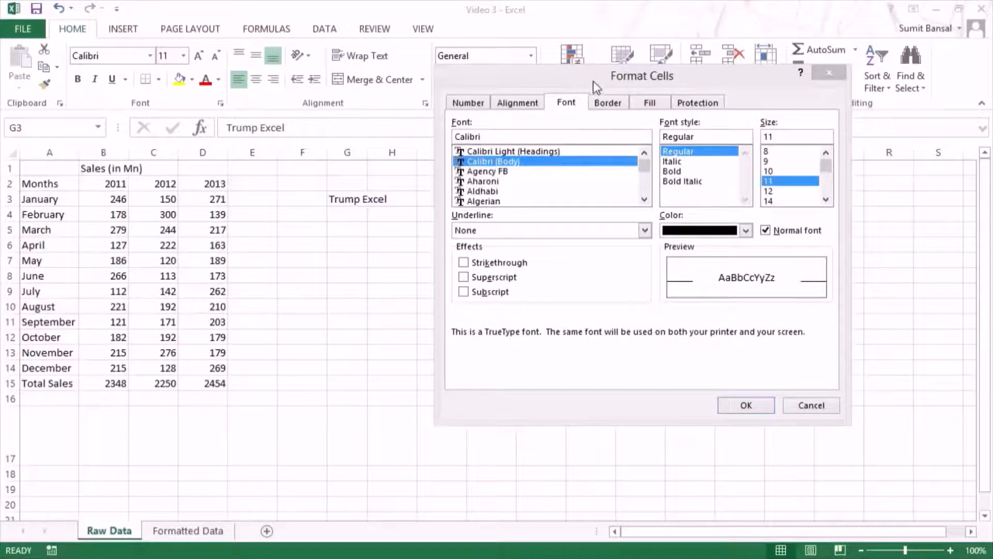
{"action": "left_click_drag", "start_coordinate": [592, 84], "coordinate": [575, 101]}
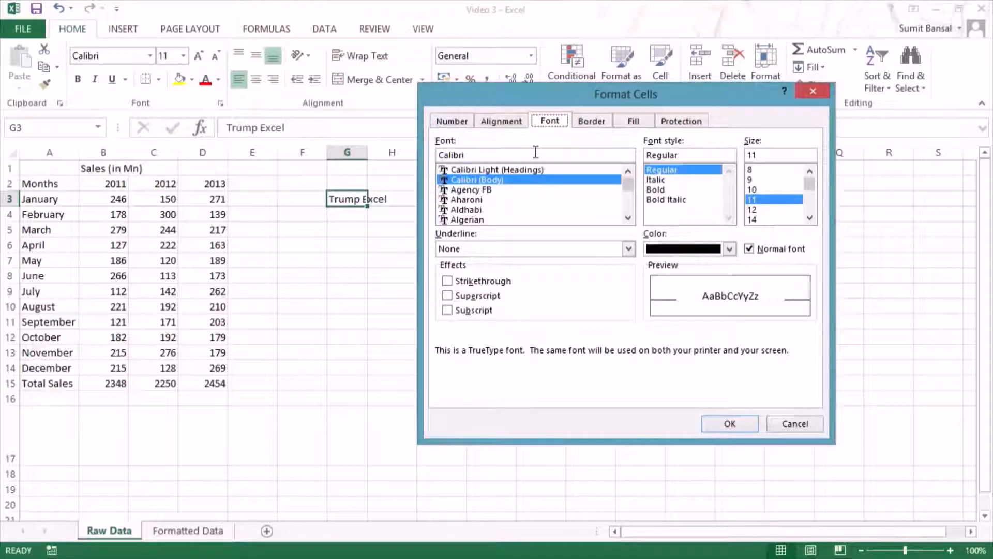
{"action": "mouse_move", "coordinate": [628, 184]}
{"action": "left_mouse_down"}
{"action": "mouse_move", "coordinate": [630, 217]}
{"action": "mouse_move", "coordinate": [628, 182]}
{"action": "left_mouse_up"}
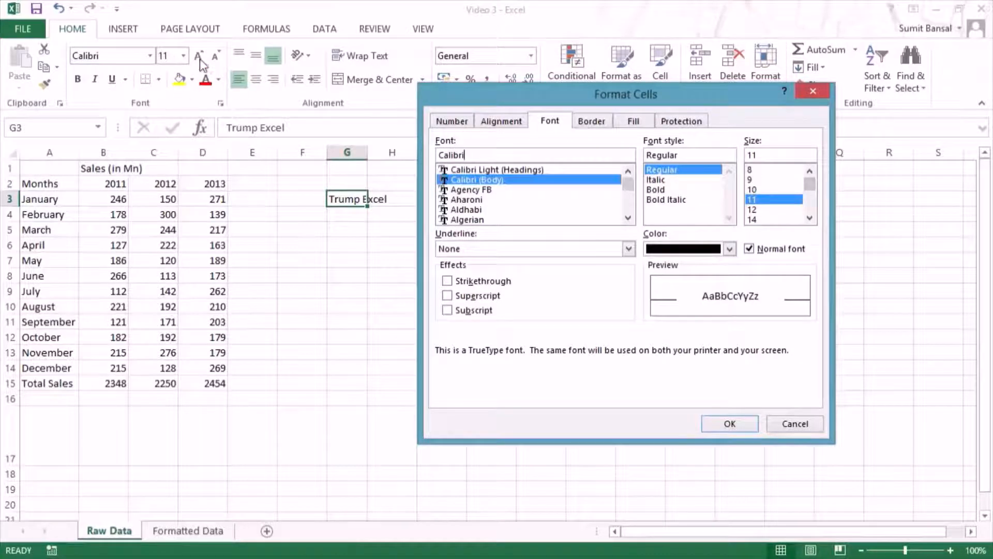
{"action": "left_click", "coordinate": [628, 249]}
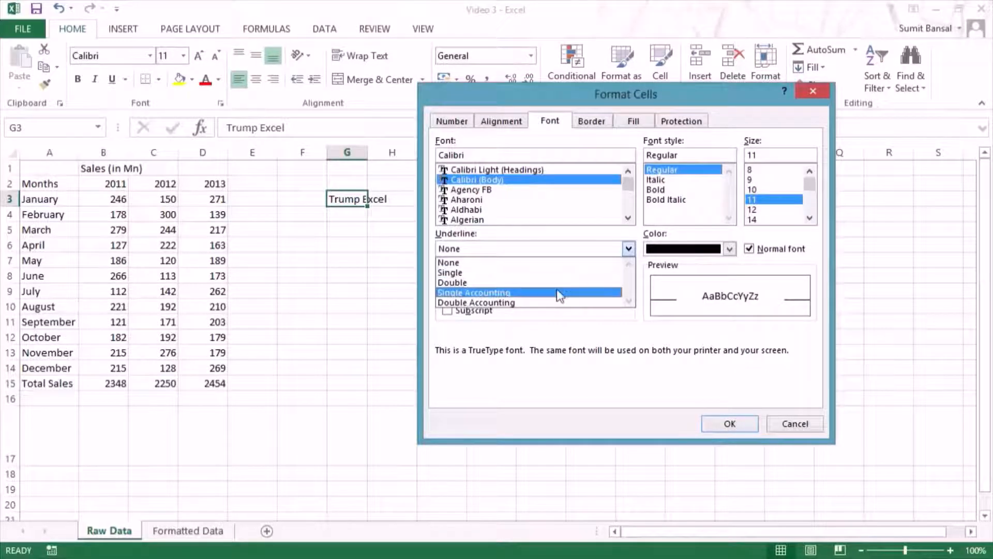
{"action": "left_click", "coordinate": [629, 249]}
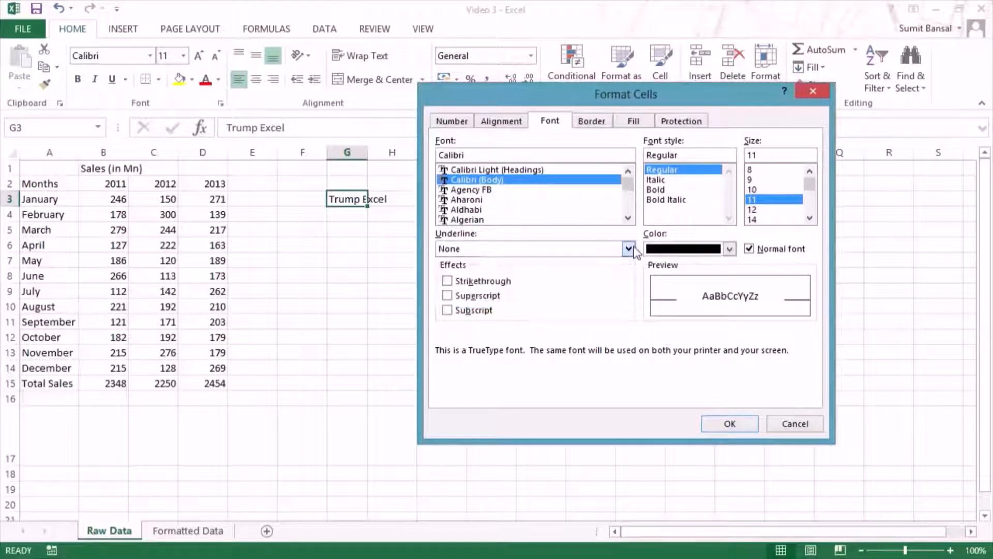
{"action": "left_click", "coordinate": [731, 248]}
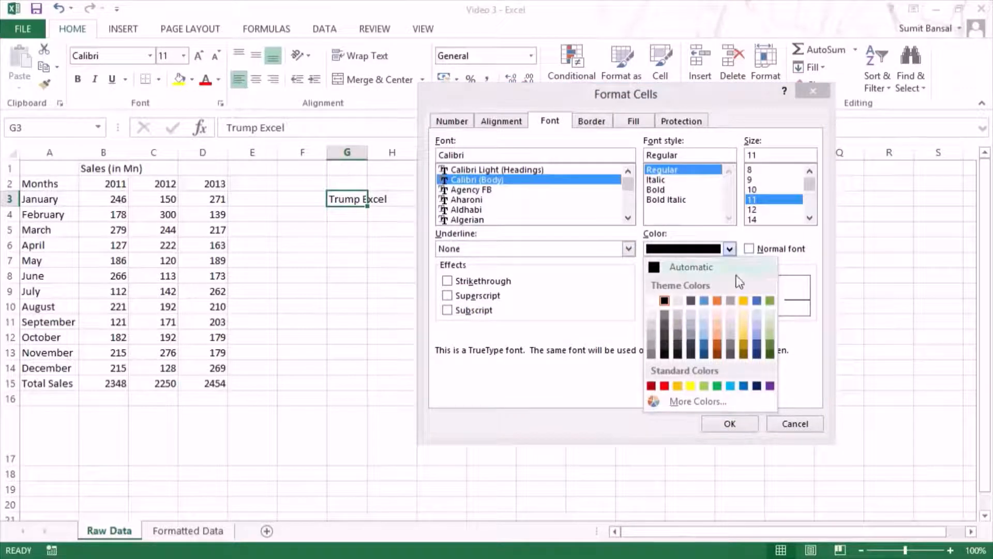
{"action": "left_click", "coordinate": [746, 255]}
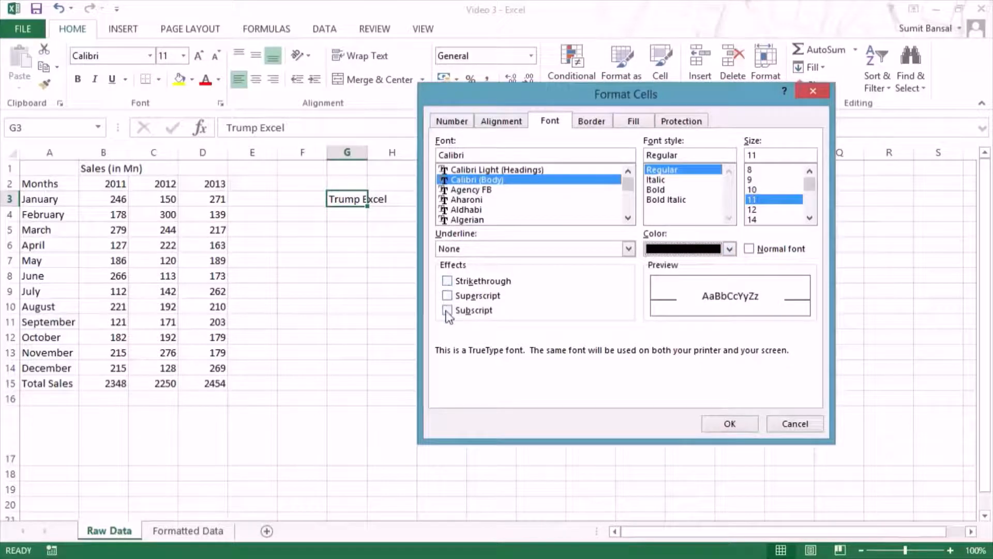
{"action": "left_click", "coordinate": [448, 281]}
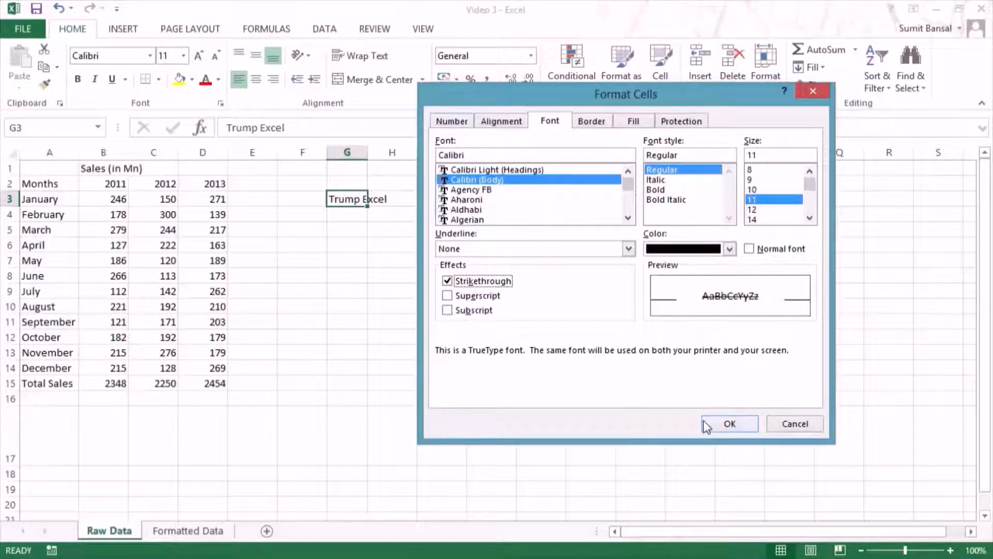
{"action": "left_click", "coordinate": [720, 423]}
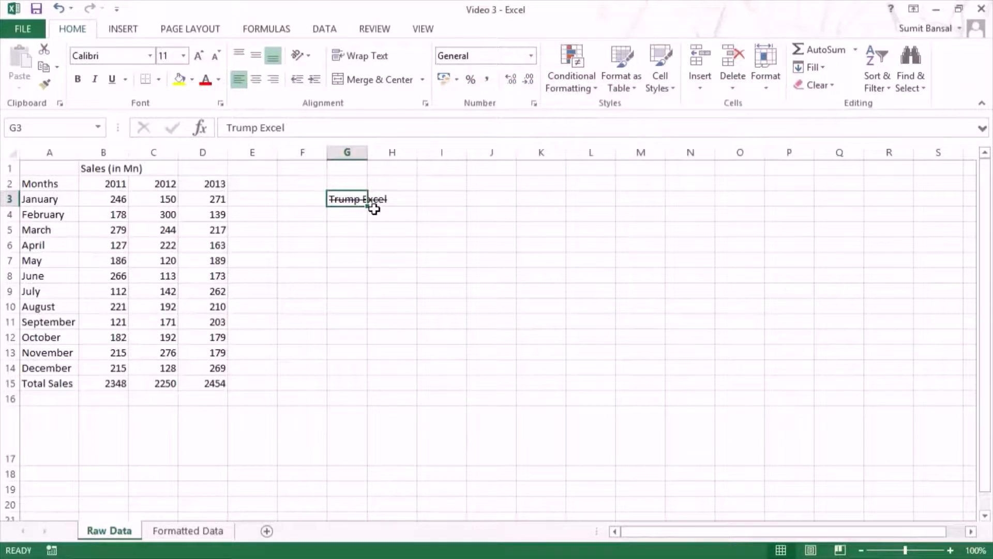
Step: Examine the Strikethrough, Superscript, Subscript and border options in the Format Cells dialog for G3 and close it without changes
{"action": "key", "text": "ctrl+1"}
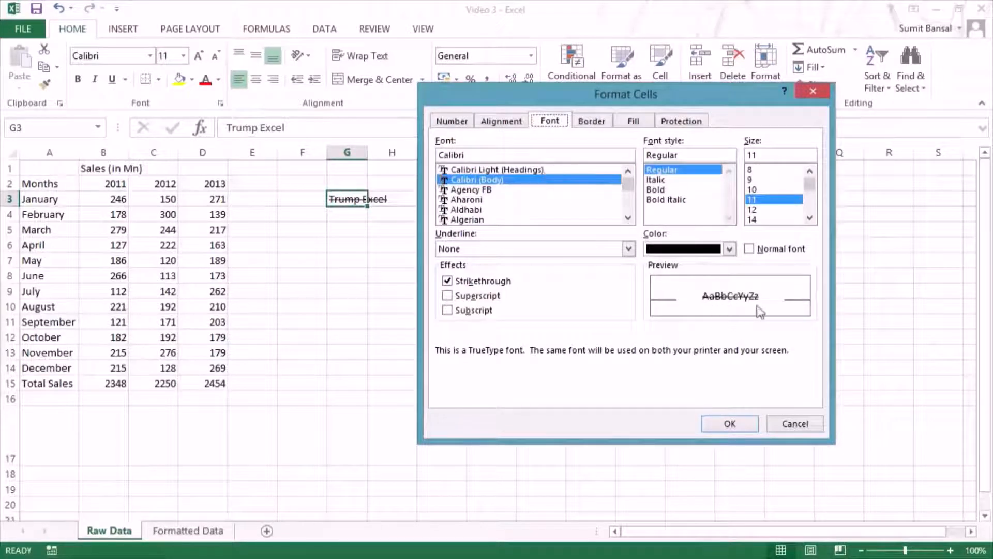
{"action": "left_click", "coordinate": [447, 283]}
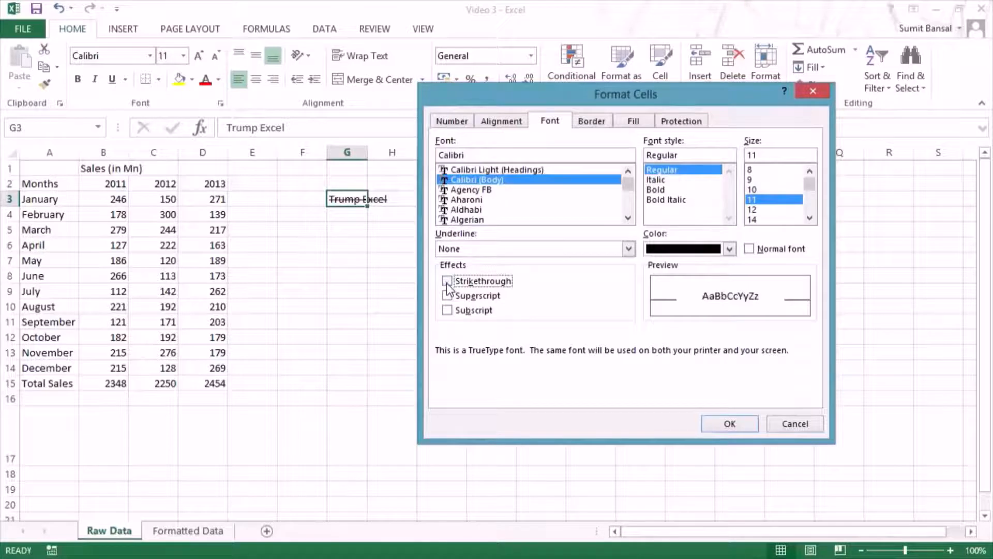
{"action": "left_click", "coordinate": [448, 296]}
{"action": "left_click", "coordinate": [447, 296]}
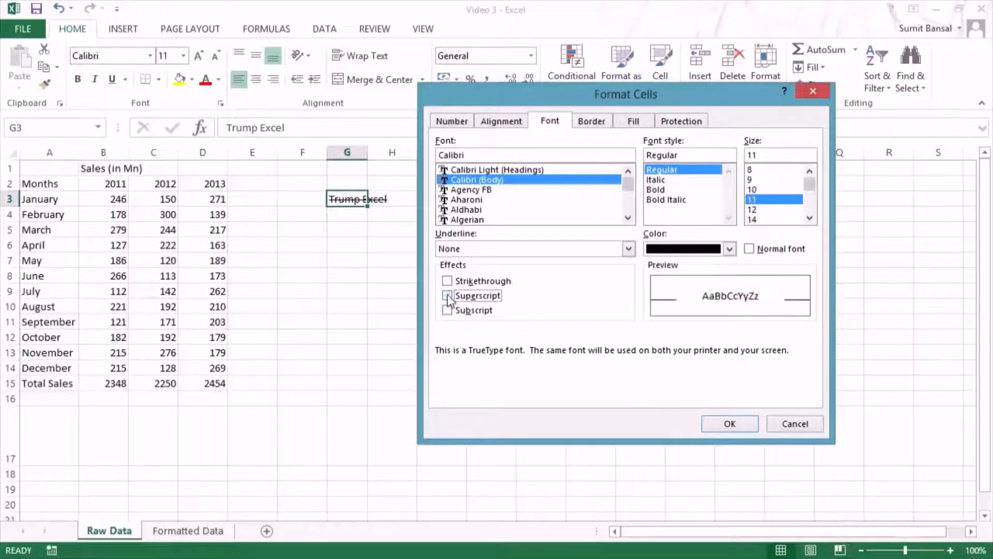
{"action": "left_click", "coordinate": [447, 311]}
{"action": "left_click", "coordinate": [448, 311]}
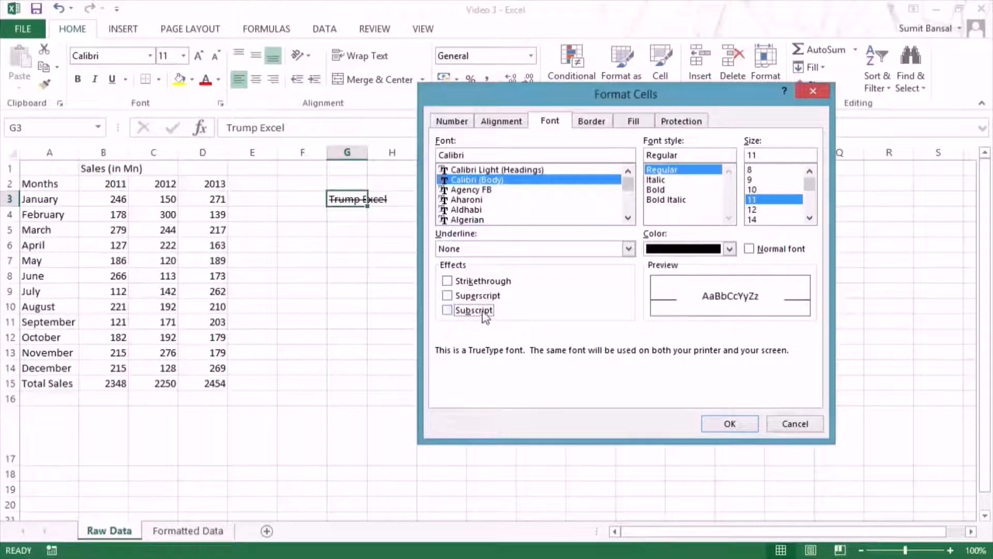
{"action": "left_click", "coordinate": [587, 122]}
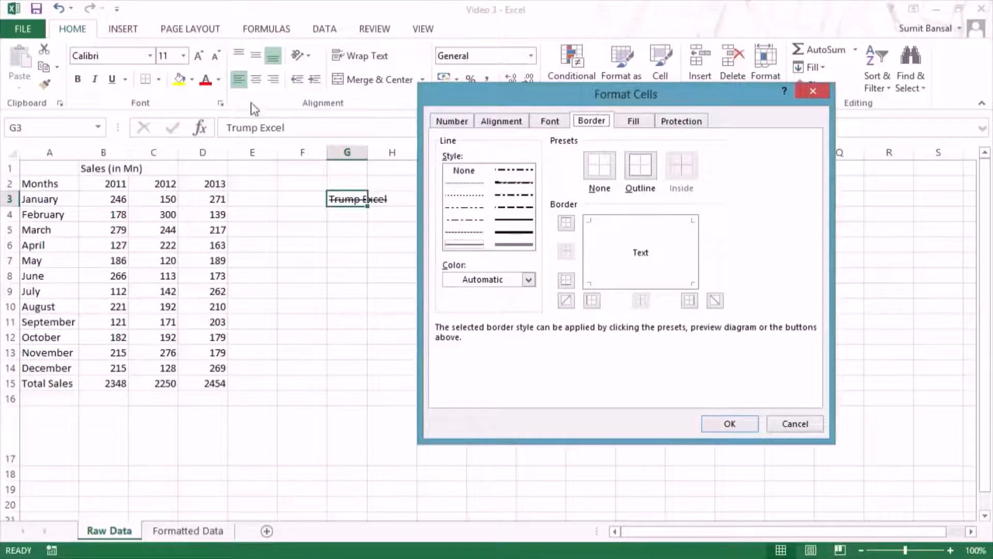
{"action": "left_click", "coordinate": [814, 94]}
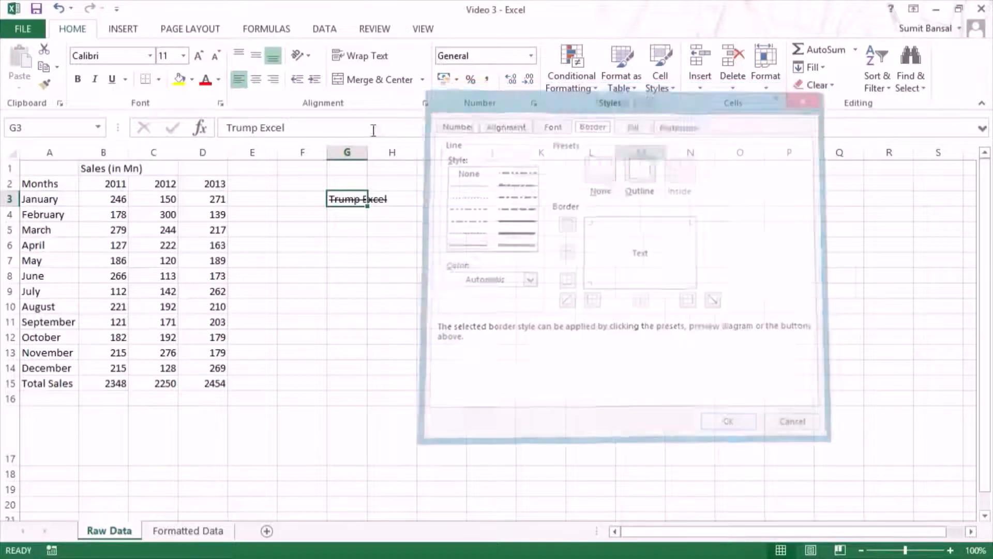
Step: Draw an outline border around I3:L11 with Draw Border, and fill the same range with Draw Border Grid
{"action": "left_click", "coordinate": [159, 81]}
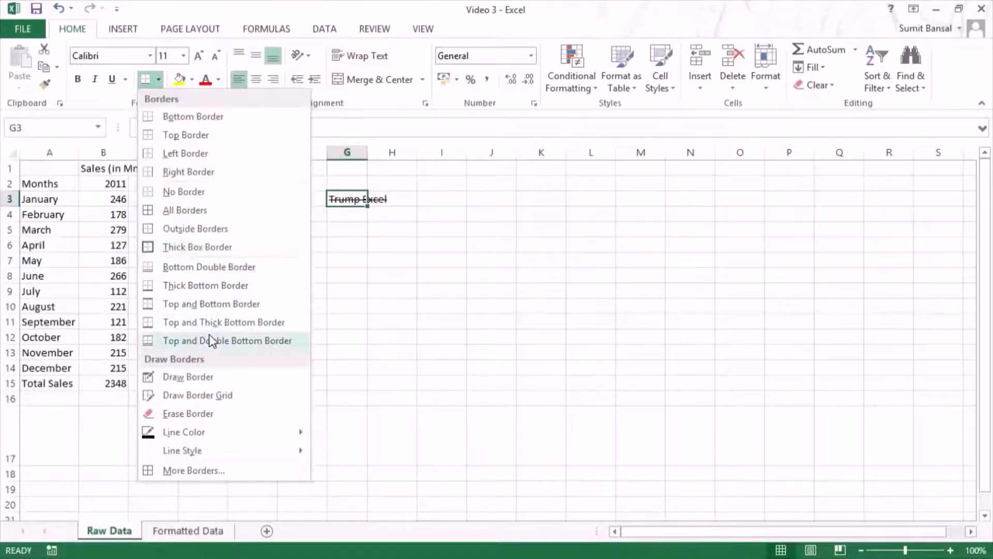
{"action": "left_click", "coordinate": [206, 383]}
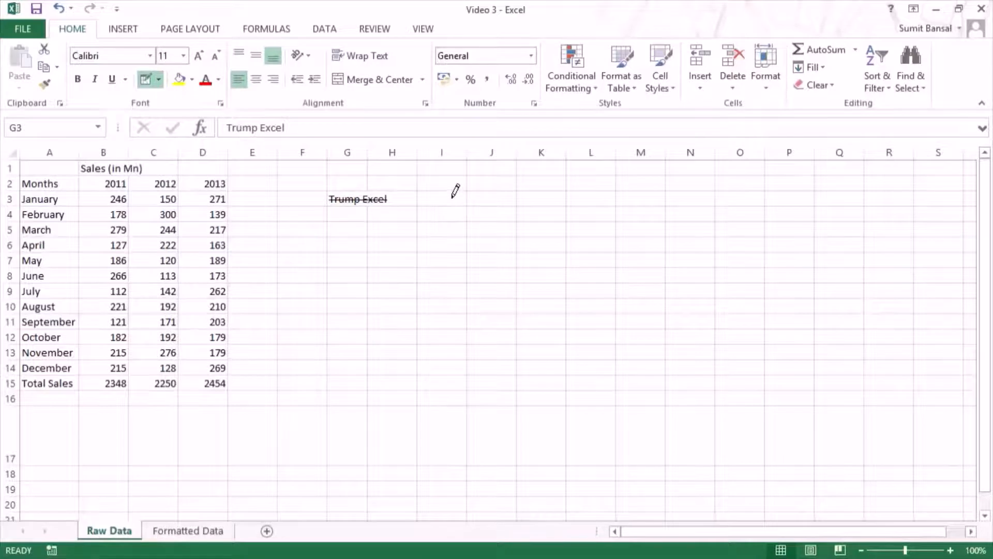
{"action": "left_click_drag", "start_coordinate": [451, 195], "coordinate": [604, 316]}
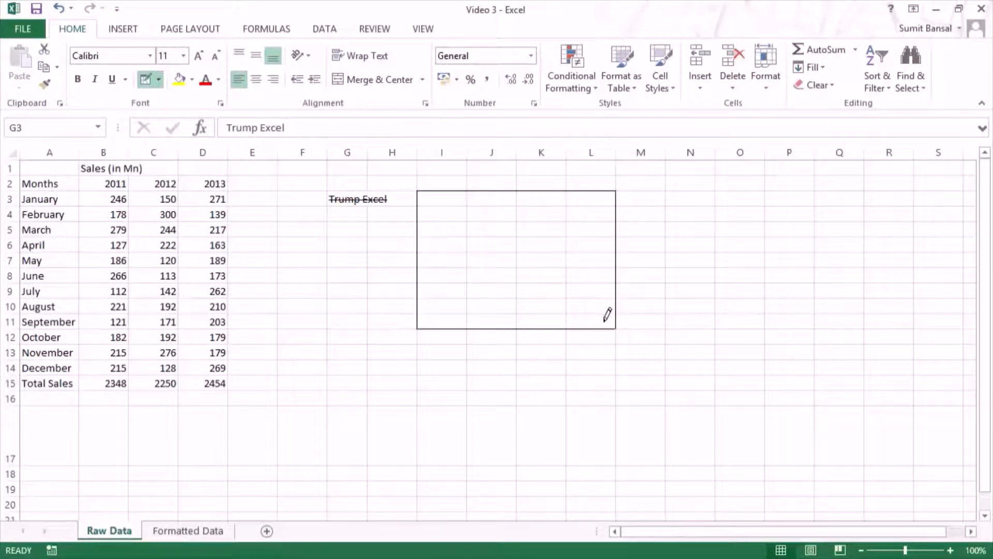
{"action": "left_click", "coordinate": [159, 79]}
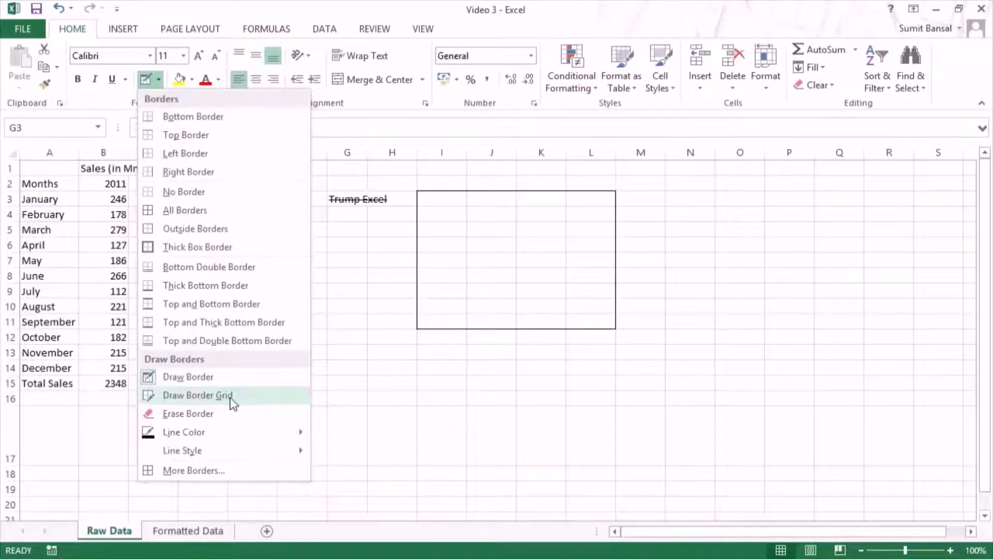
{"action": "left_click", "coordinate": [188, 399]}
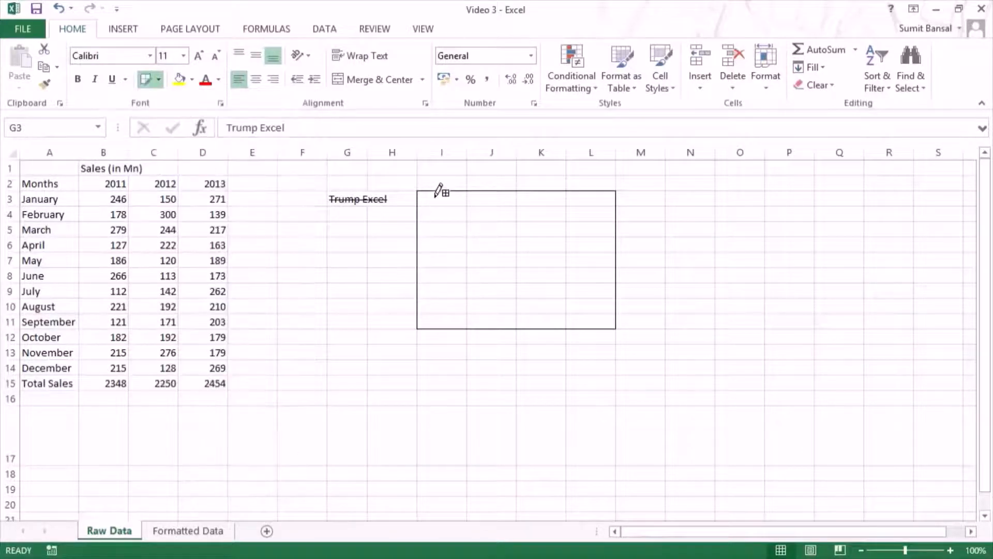
{"action": "left_click_drag", "start_coordinate": [441, 191], "coordinate": [600, 311]}
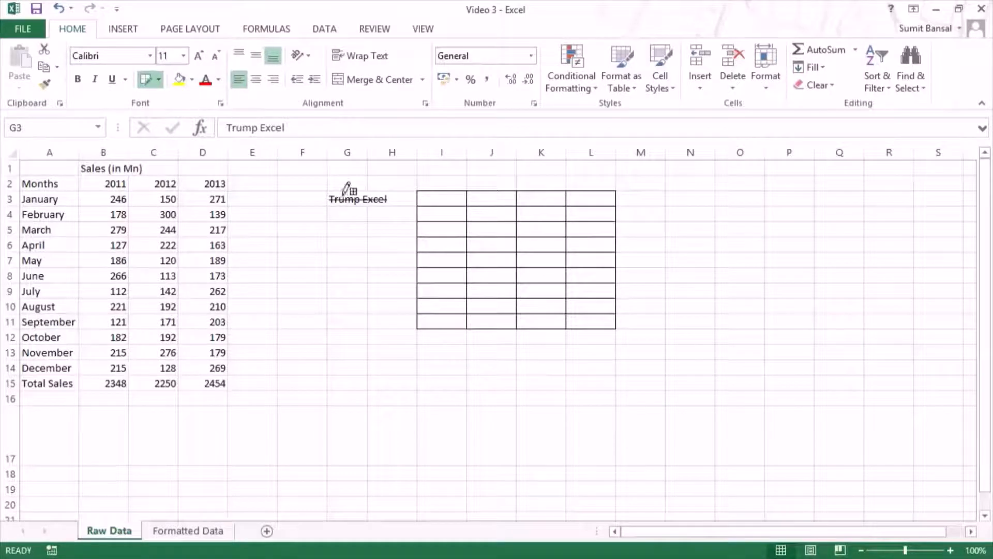
Step: Set the border line color to dark orange and draw a border grid over M4:P13
{"action": "left_click", "coordinate": [159, 82]}
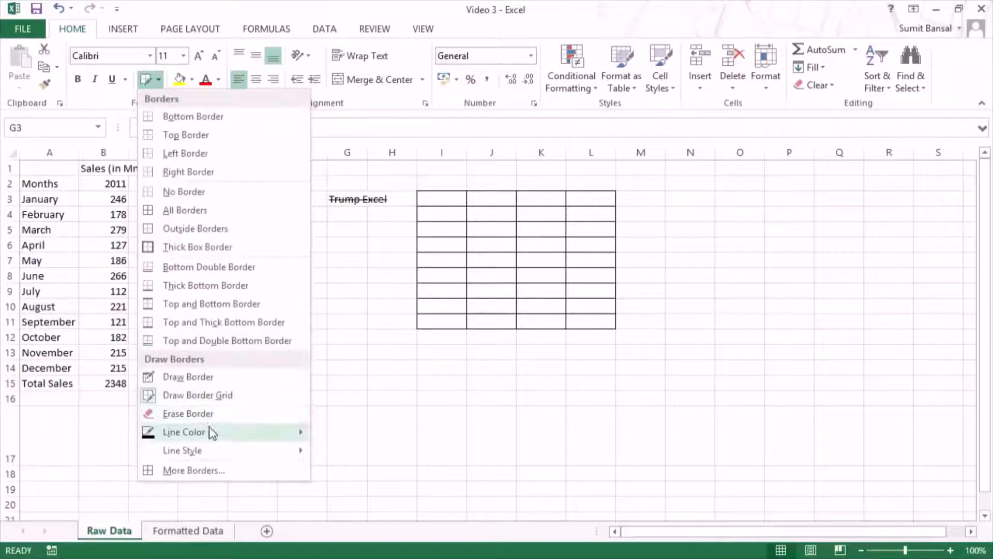
{"action": "mouse_move", "coordinate": [212, 434]}
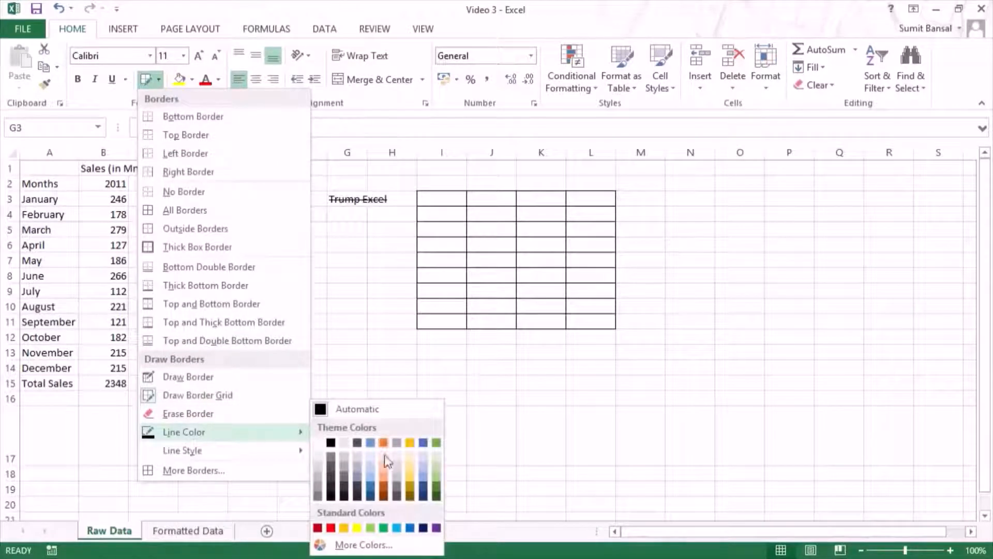
{"action": "left_click", "coordinate": [385, 487]}
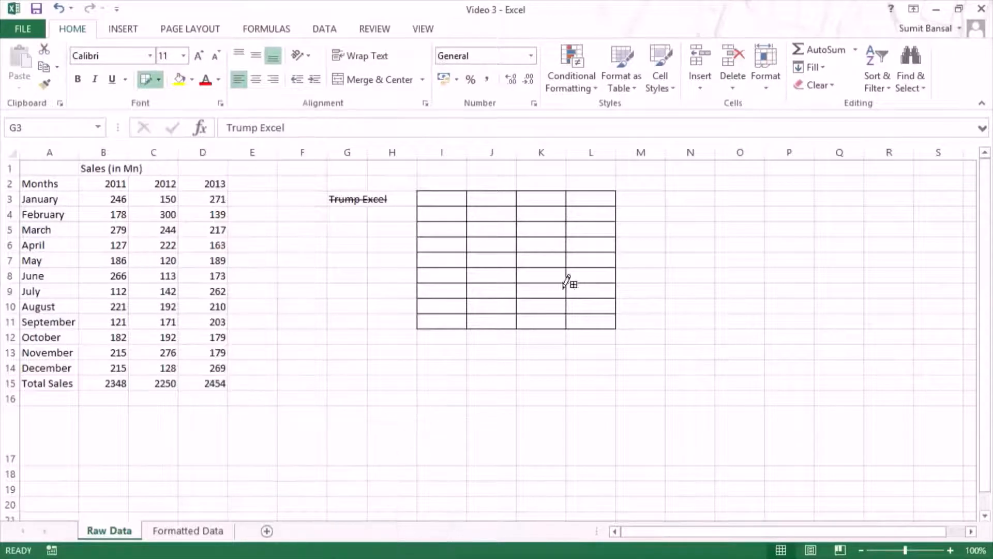
{"action": "mouse_move", "coordinate": [662, 214]}
{"action": "left_mouse_down"}
{"action": "mouse_move", "coordinate": [765, 306]}
{"action": "mouse_move", "coordinate": [784, 346]}
{"action": "left_mouse_up"}
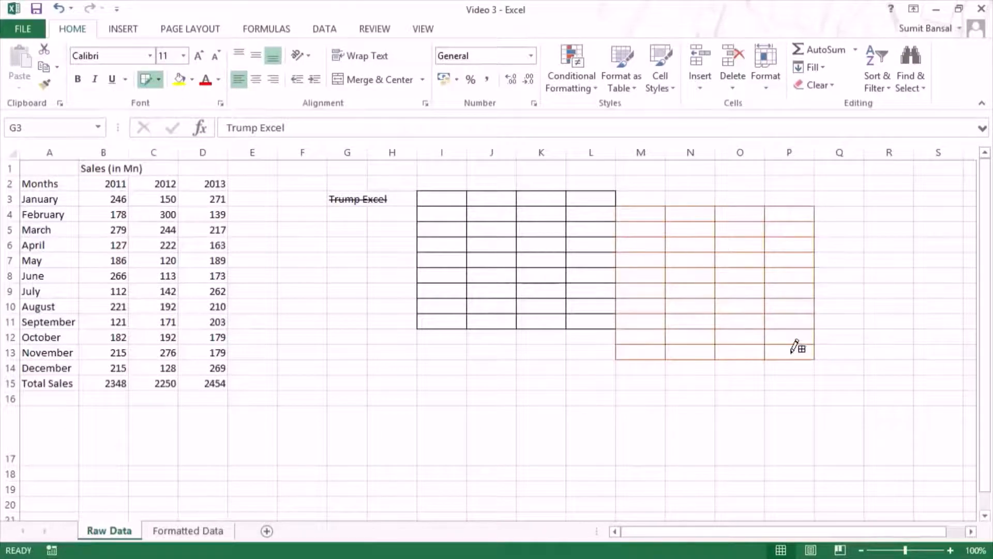
Step: Examine the border presets and line styles in the Format Cells dialog for G3 and close it without applying a border
{"action": "left_click", "coordinate": [159, 79]}
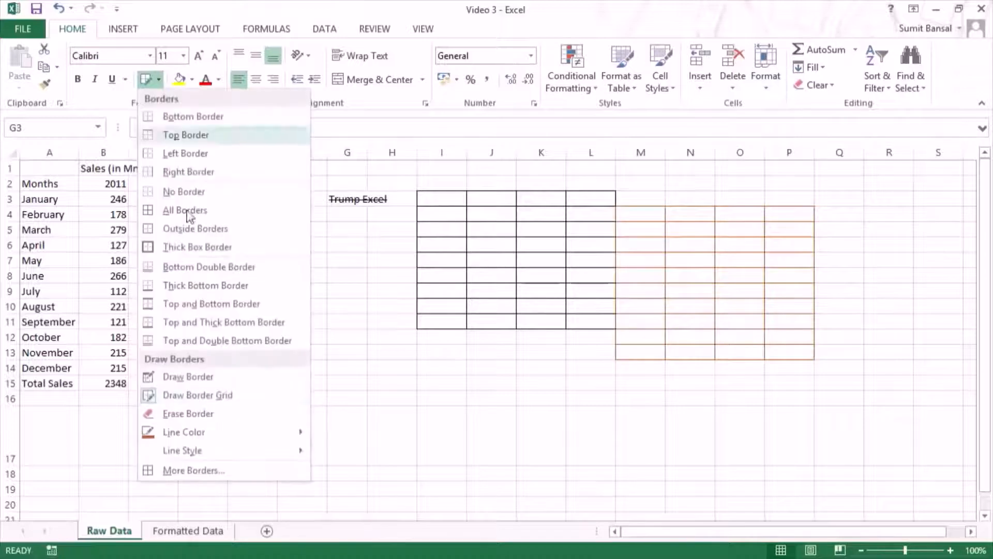
{"action": "left_click", "coordinate": [220, 472]}
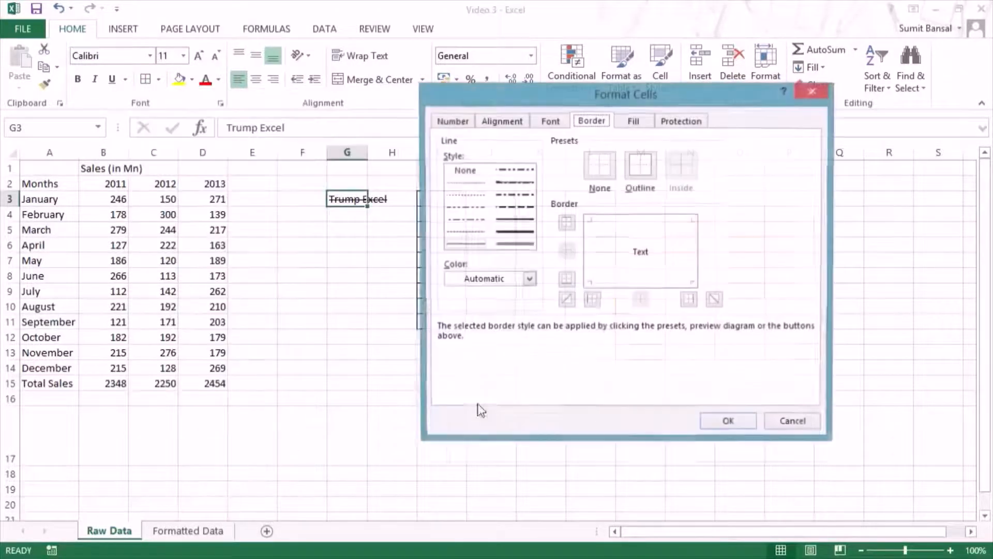
{"action": "left_click_drag", "start_coordinate": [611, 96], "coordinate": [600, 68]}
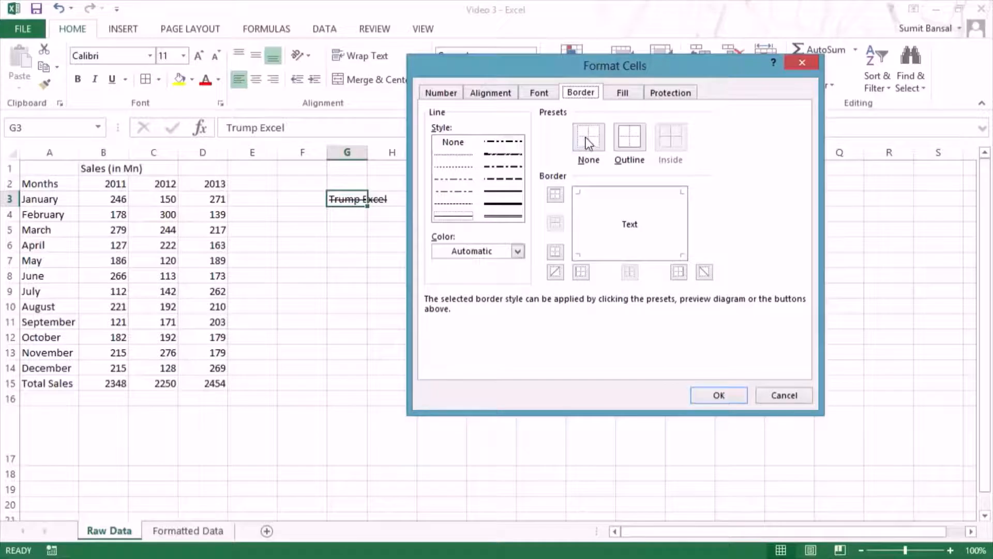
{"action": "left_click", "coordinate": [455, 217]}
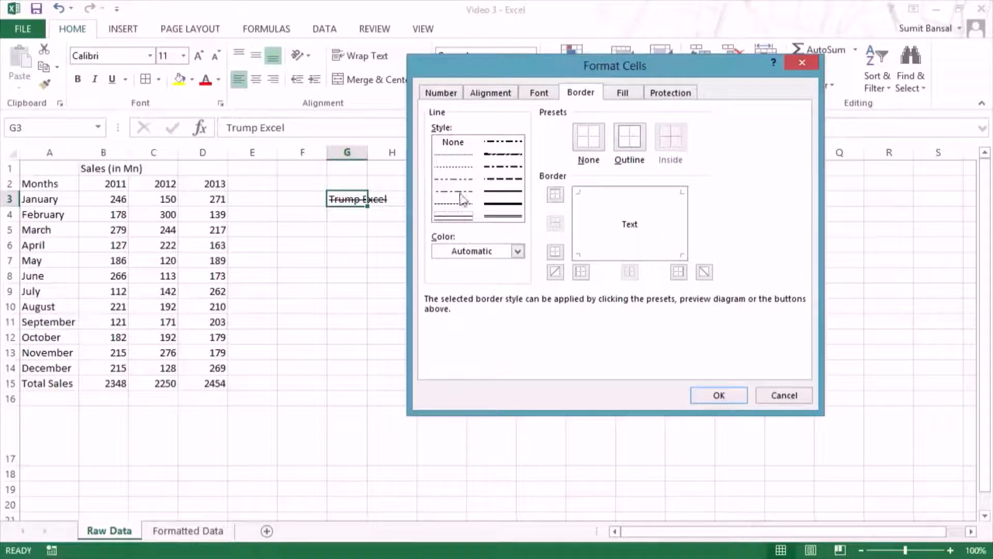
{"action": "left_click", "coordinate": [709, 398]}
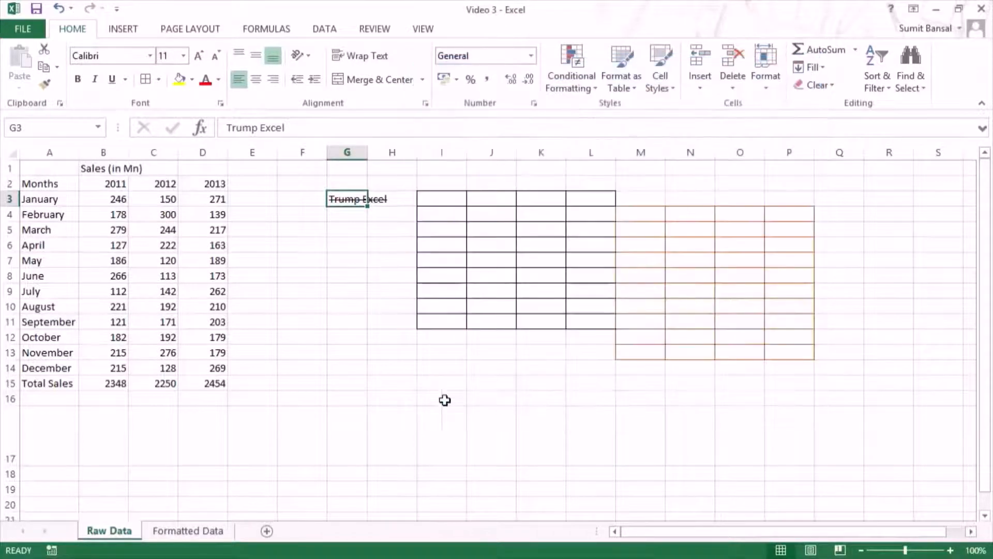
{"action": "left_click", "coordinate": [462, 418]}
{"action": "left_click_drag", "start_coordinate": [363, 288], "coordinate": [432, 412]}
{"action": "left_click", "coordinate": [520, 453]}
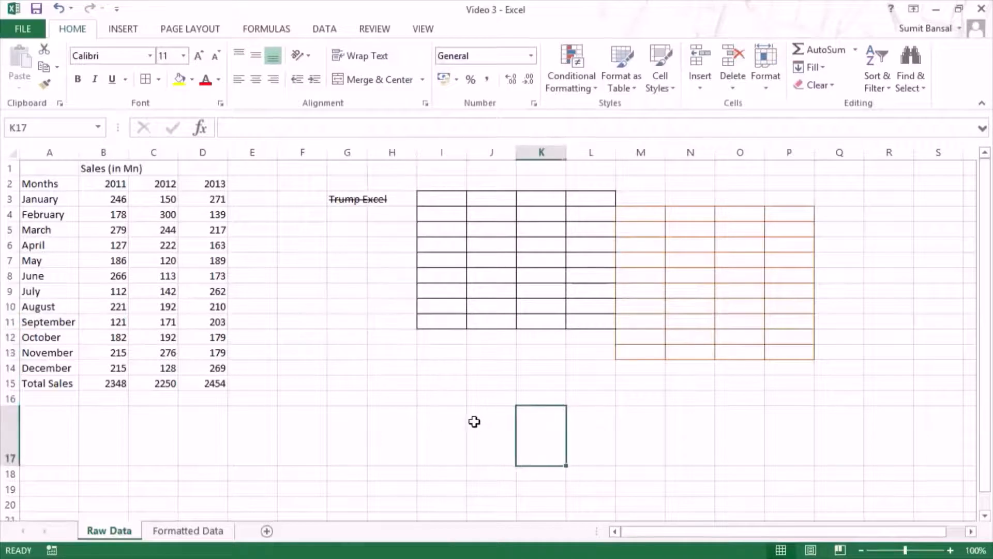
Step: Try thin solid inside borders with both diagonal borders on F3:G6 and undo them
{"action": "left_click_drag", "start_coordinate": [289, 197], "coordinate": [357, 244]}
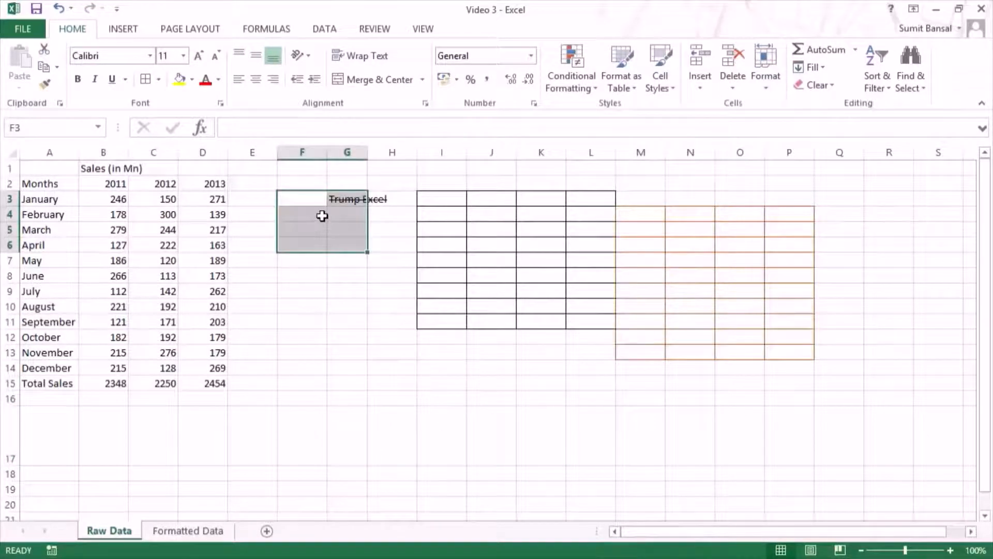
{"action": "key", "text": "ctrl+1"}
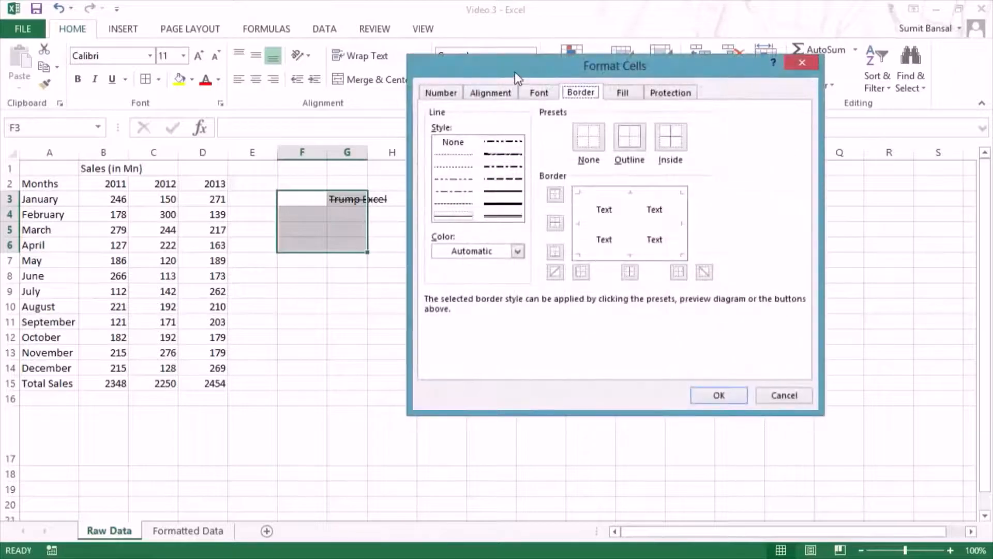
{"action": "left_click_drag", "start_coordinate": [514, 72], "coordinate": [536, 76]}
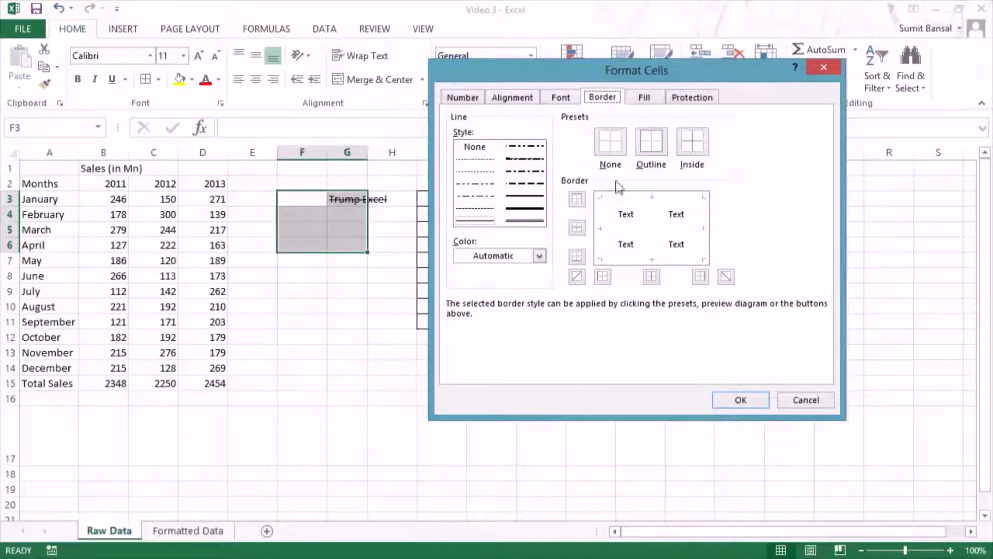
{"action": "left_click", "coordinate": [479, 222]}
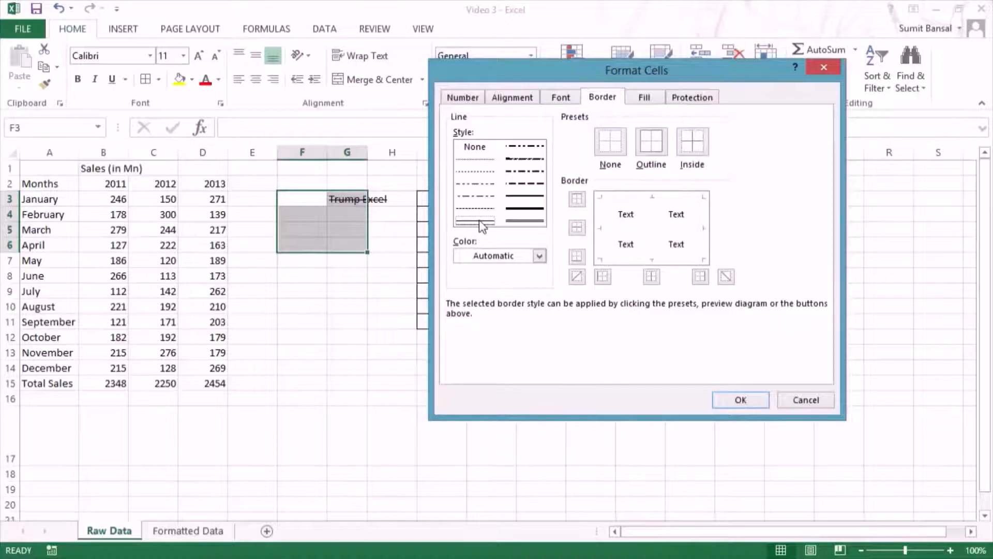
{"action": "left_click", "coordinate": [684, 150]}
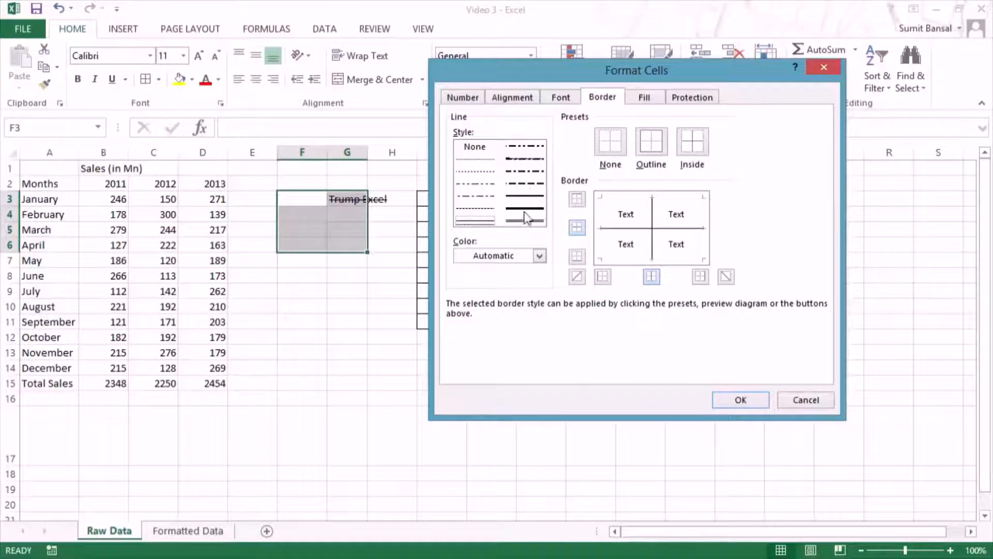
{"action": "left_click", "coordinate": [578, 277]}
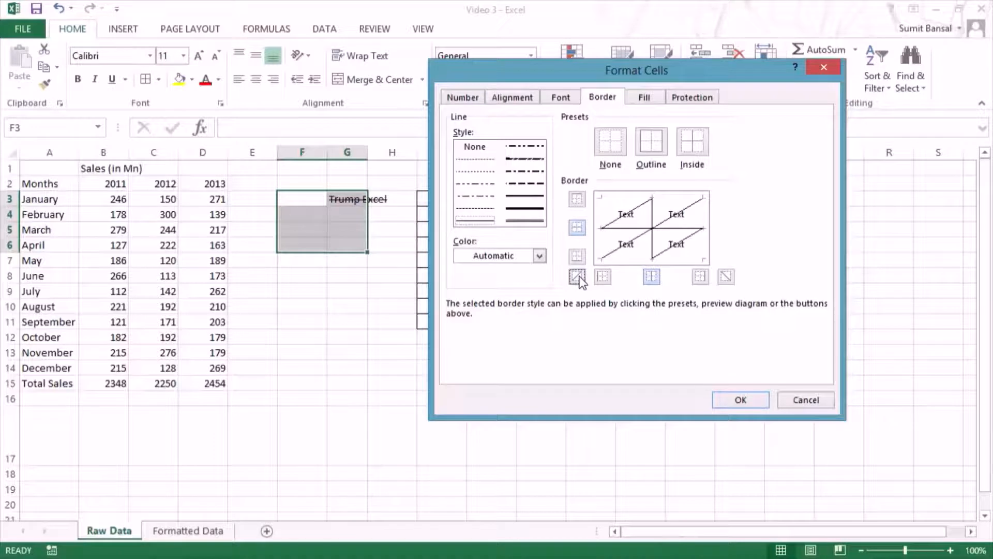
{"action": "left_click", "coordinate": [726, 277]}
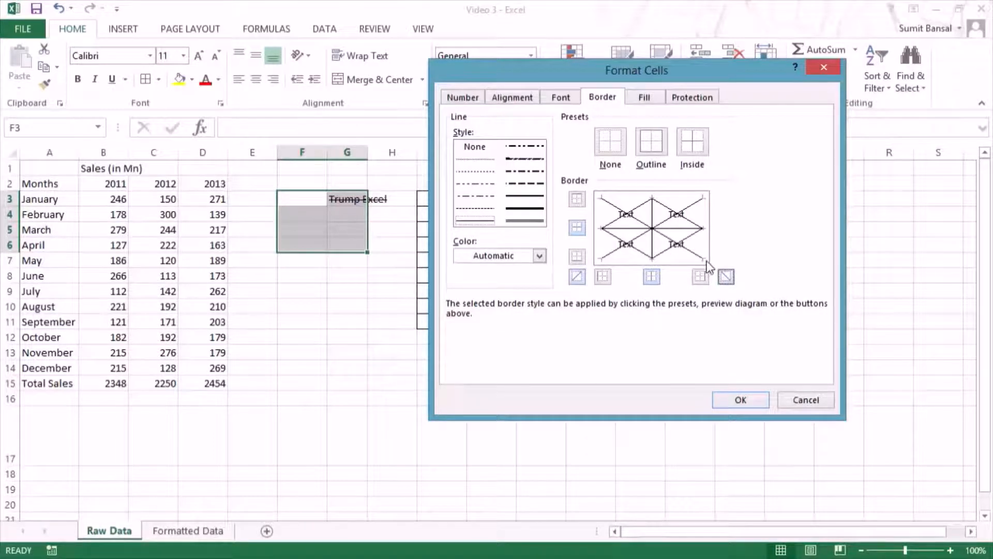
{"action": "left_click", "coordinate": [729, 400]}
{"action": "left_click", "coordinate": [378, 414]}
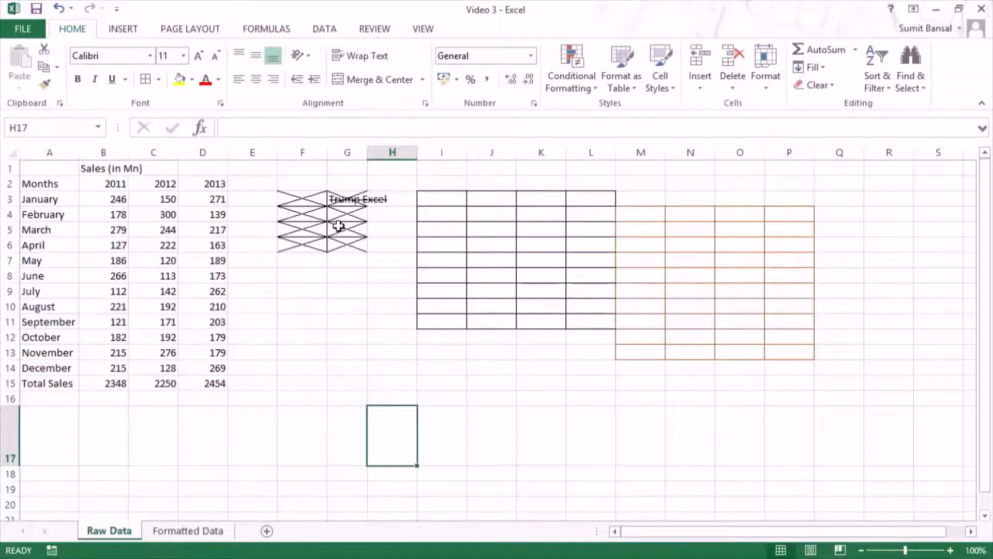
{"action": "key", "text": "ctrl+z"}
Step: Apply a dark orange double-line bottom border to F3:G6 through the Format Cells dialog
{"action": "key", "text": "ctrl+1"}
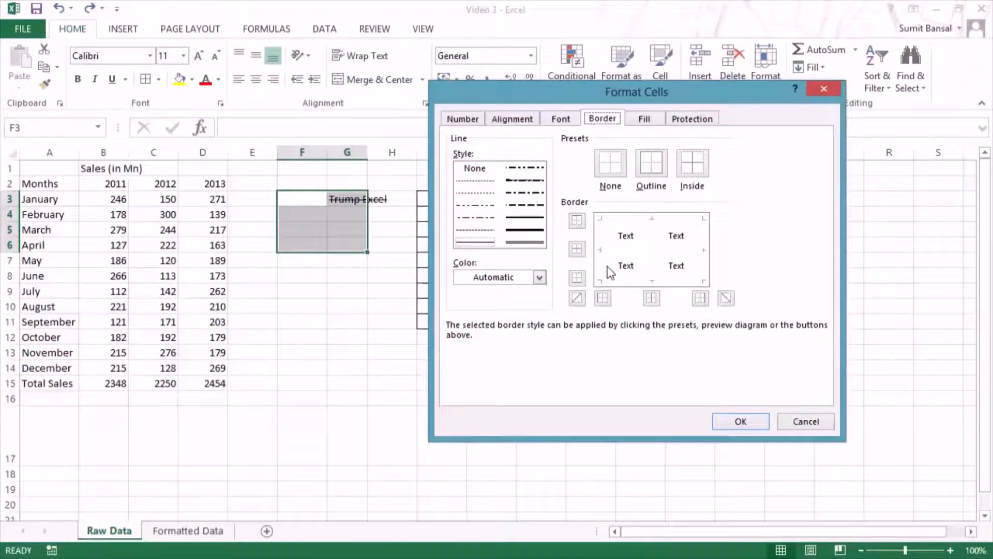
{"action": "left_click", "coordinate": [540, 277]}
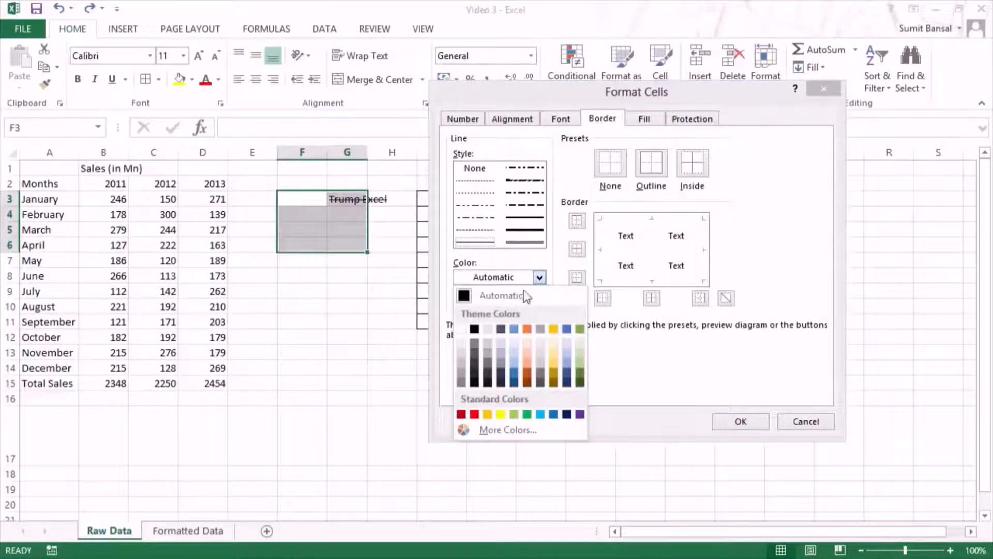
{"action": "left_click", "coordinate": [540, 277]}
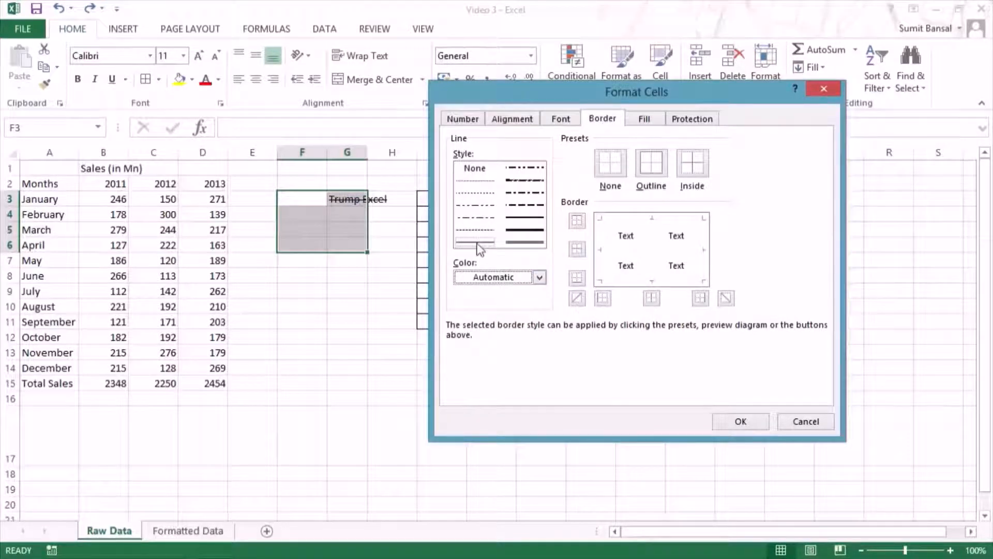
{"action": "left_click", "coordinate": [540, 278]}
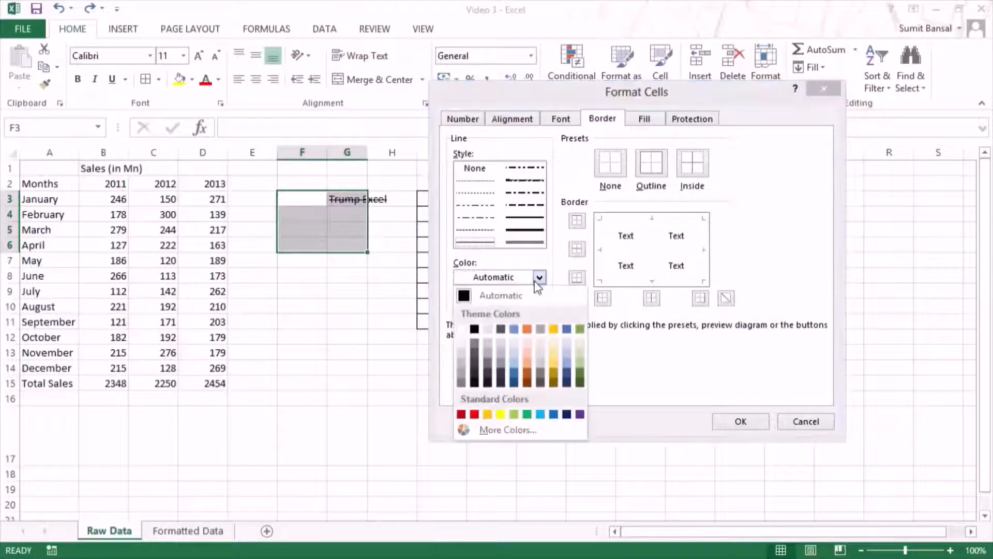
{"action": "left_click", "coordinate": [529, 381]}
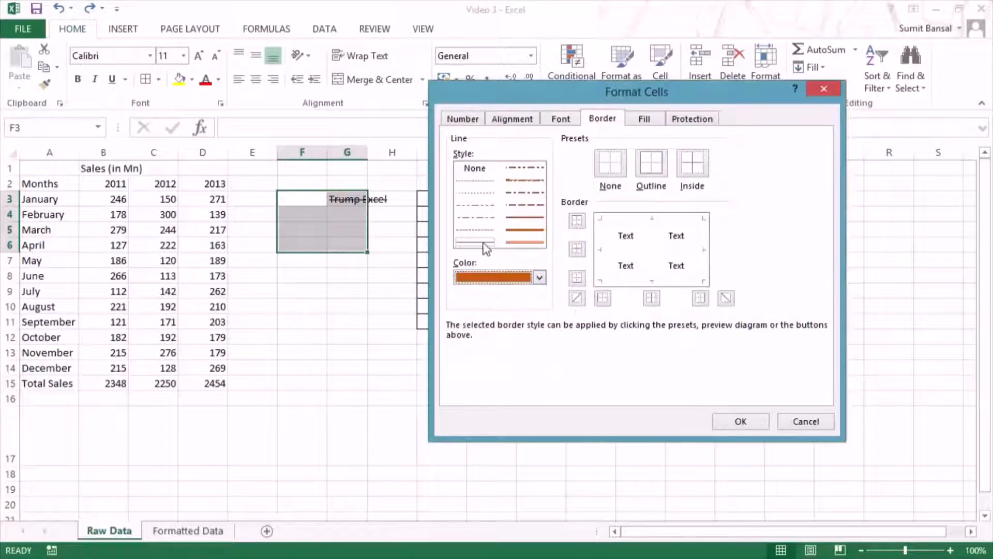
{"action": "left_click", "coordinate": [524, 242]}
{"action": "left_click", "coordinate": [653, 284]}
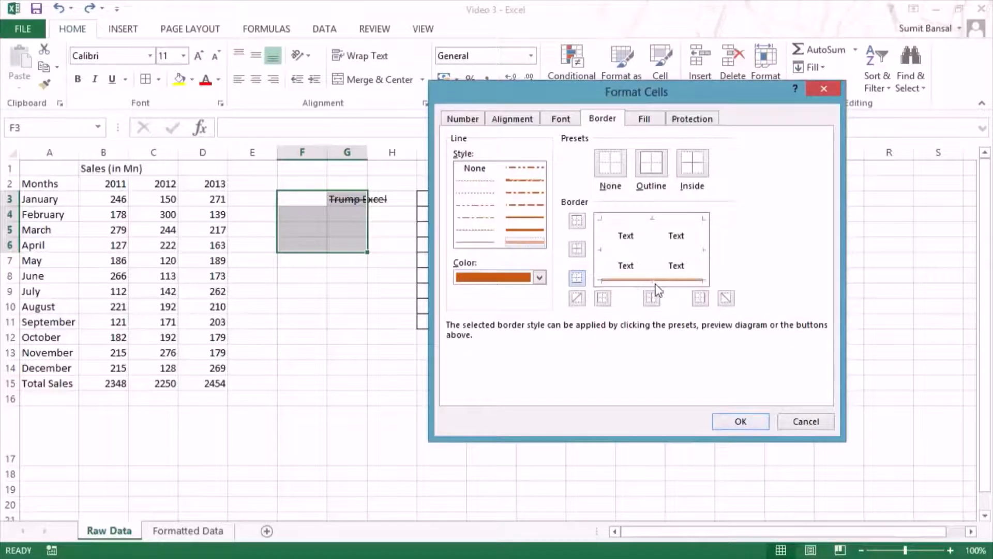
{"action": "left_click", "coordinate": [725, 426]}
{"action": "left_click", "coordinate": [379, 338]}
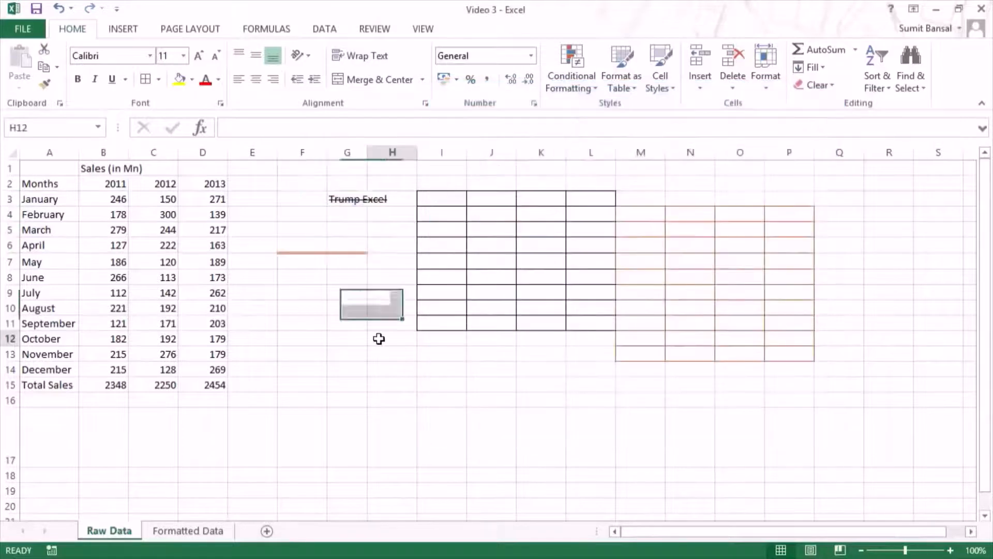
{"action": "left_click", "coordinate": [345, 293]}
Step: Examine the background colors, the additional color palette and the gradient fill effects in the Format Cells dialog for F3:G6
{"action": "left_click_drag", "start_coordinate": [303, 198], "coordinate": [348, 248]}
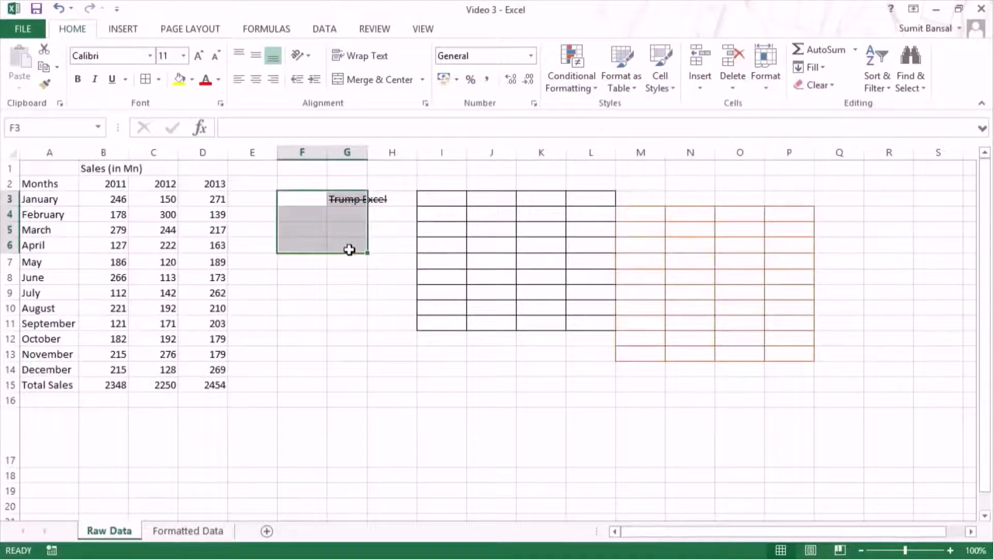
{"action": "key", "text": "ctrl+1"}
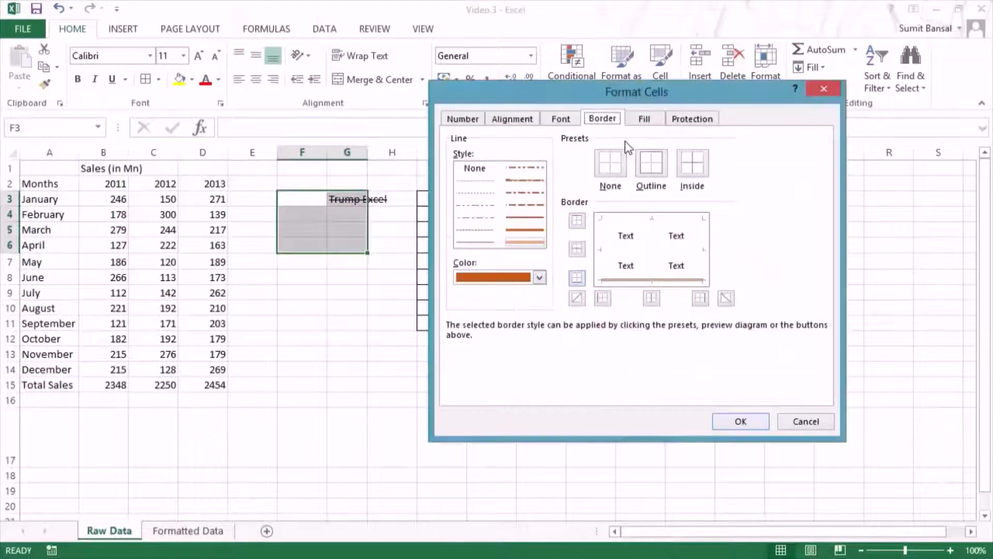
{"action": "left_click", "coordinate": [645, 122]}
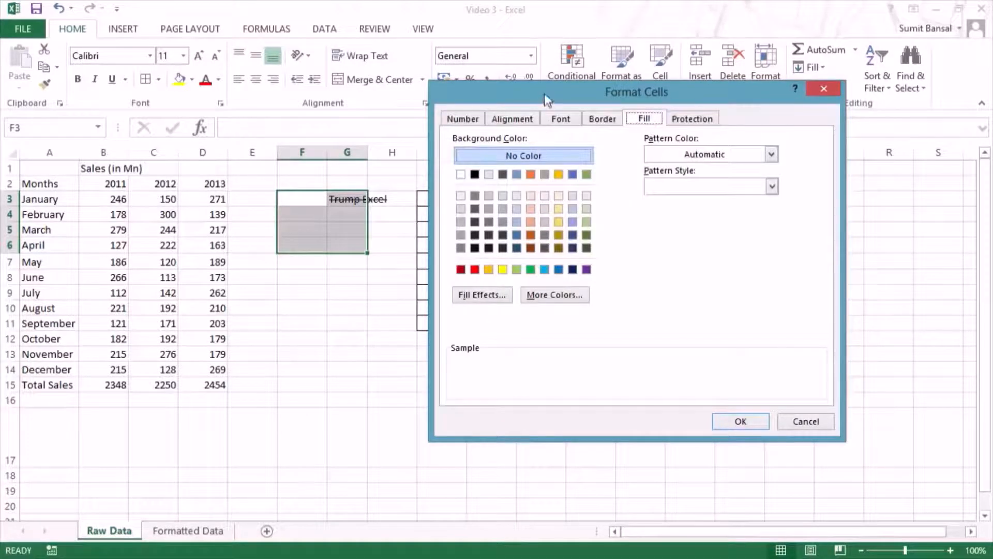
{"action": "left_click_drag", "start_coordinate": [545, 93], "coordinate": [531, 58]}
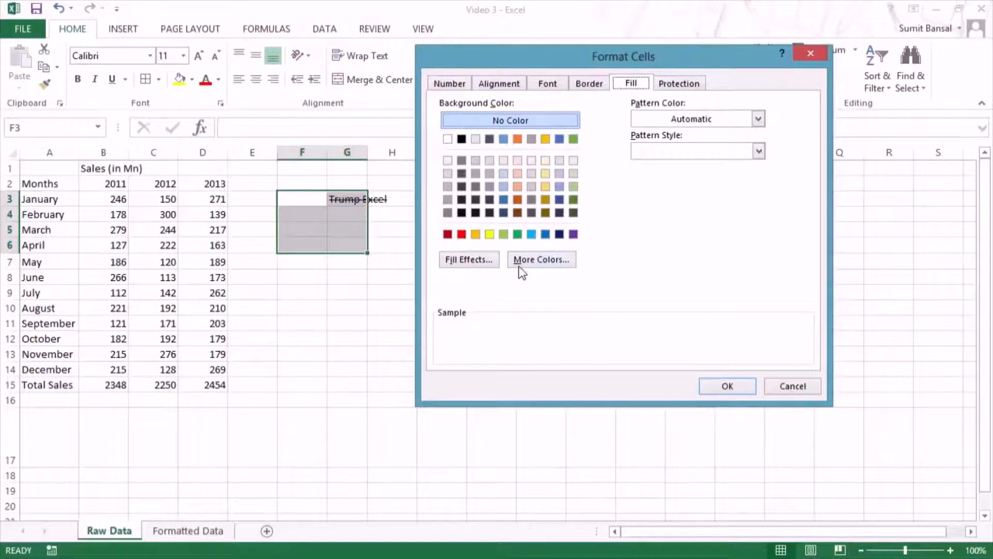
{"action": "left_click", "coordinate": [548, 259]}
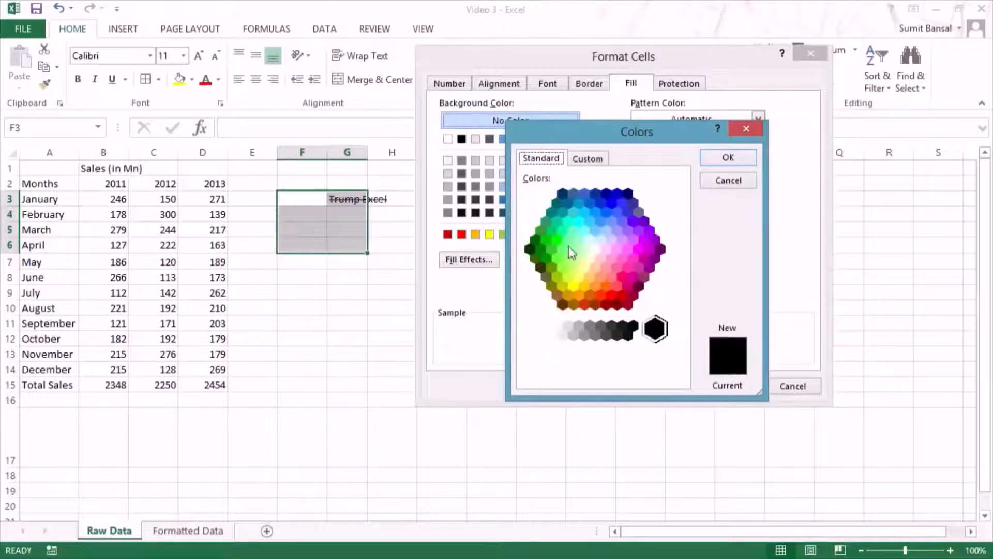
{"action": "left_click", "coordinate": [709, 181]}
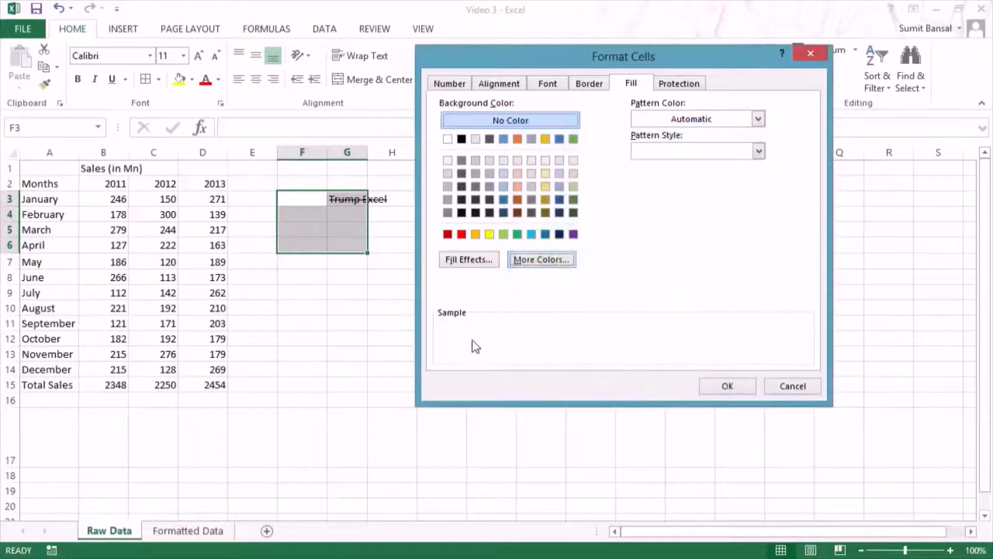
{"action": "left_click", "coordinate": [459, 263]}
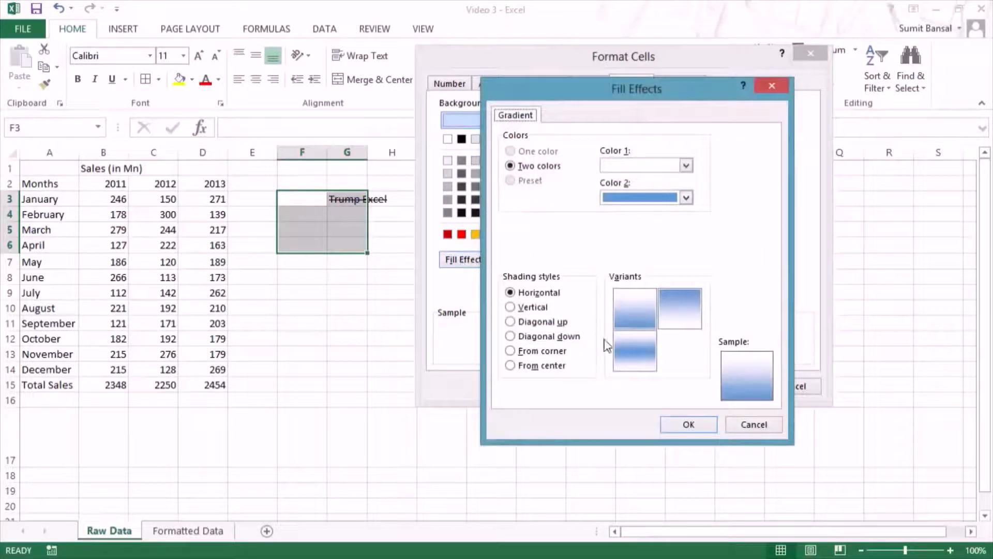
{"action": "left_click", "coordinate": [774, 82]}
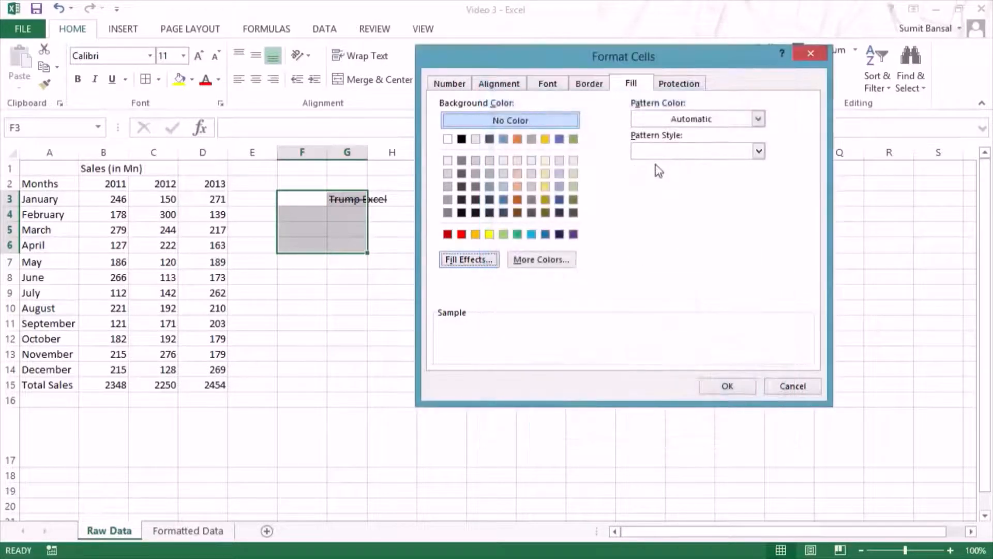
Step: Fill F3:G6 with the lightest dotted pattern style in dark red
{"action": "left_click", "coordinate": [682, 119]}
{"action": "left_click", "coordinate": [682, 119]}
{"action": "left_click", "coordinate": [687, 147]}
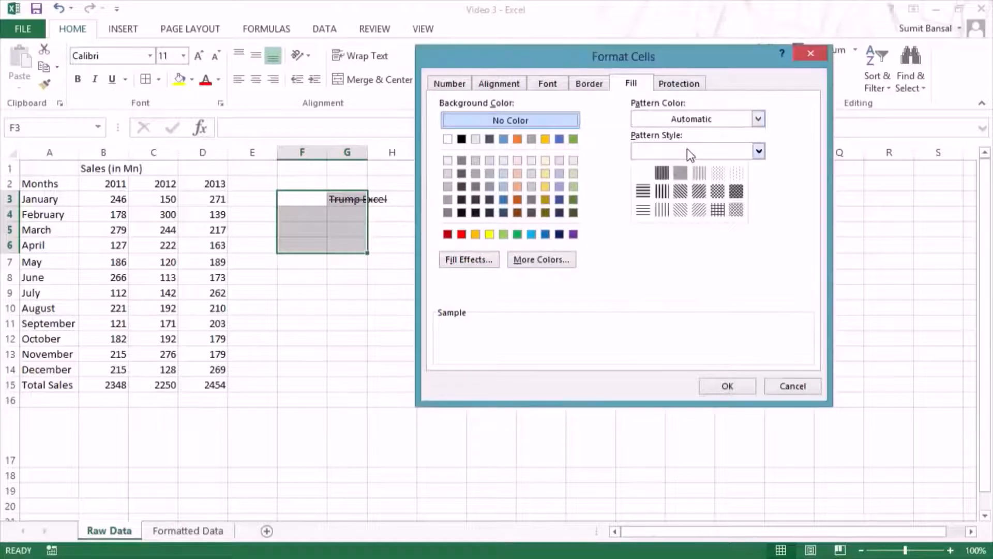
{"action": "left_click", "coordinate": [737, 176]}
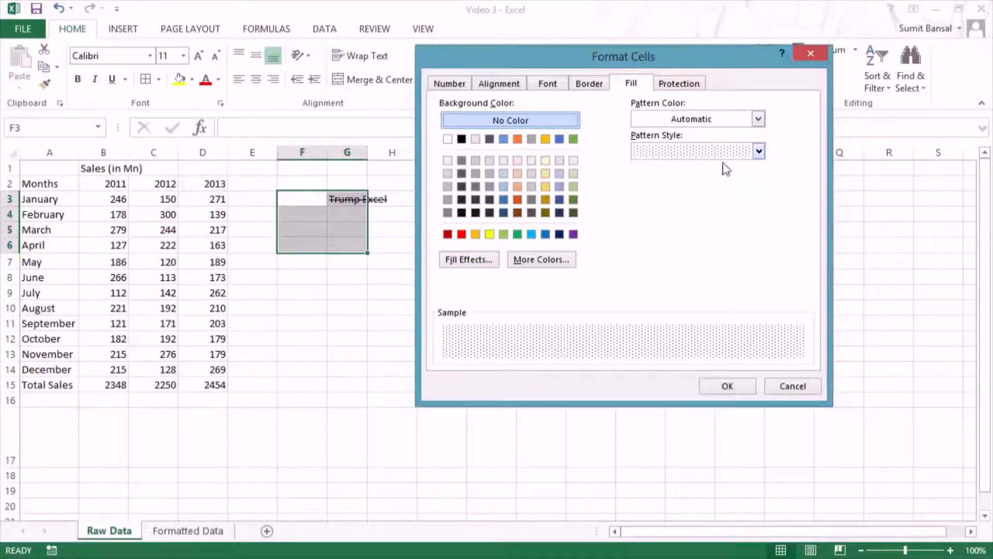
{"action": "left_click", "coordinate": [683, 120]}
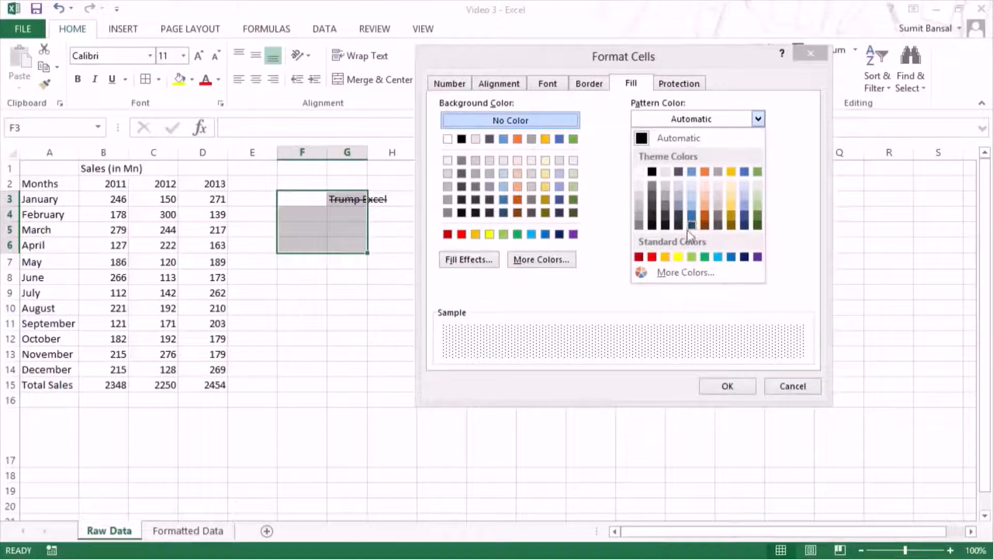
{"action": "left_click", "coordinate": [640, 257]}
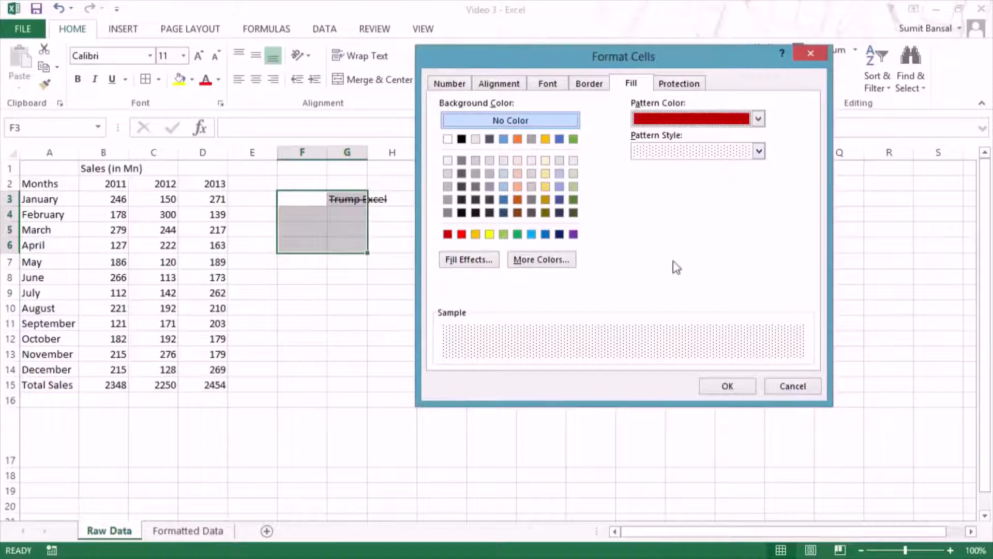
{"action": "left_click", "coordinate": [727, 386]}
{"action": "left_click", "coordinate": [392, 338]}
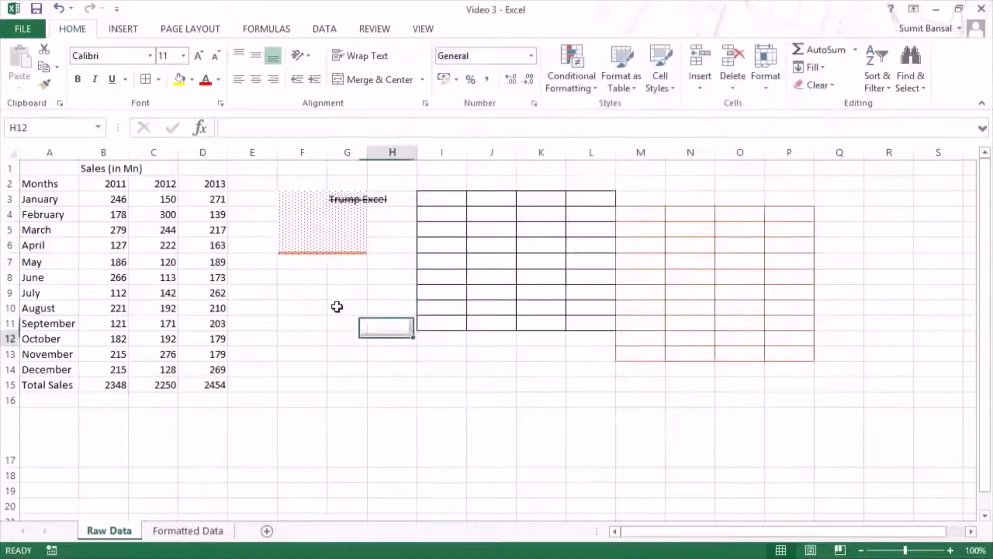
Step: Review the fill settings of F3:G6 in the Format Cells dialog and close it without changes
{"action": "left_click_drag", "start_coordinate": [299, 201], "coordinate": [350, 249]}
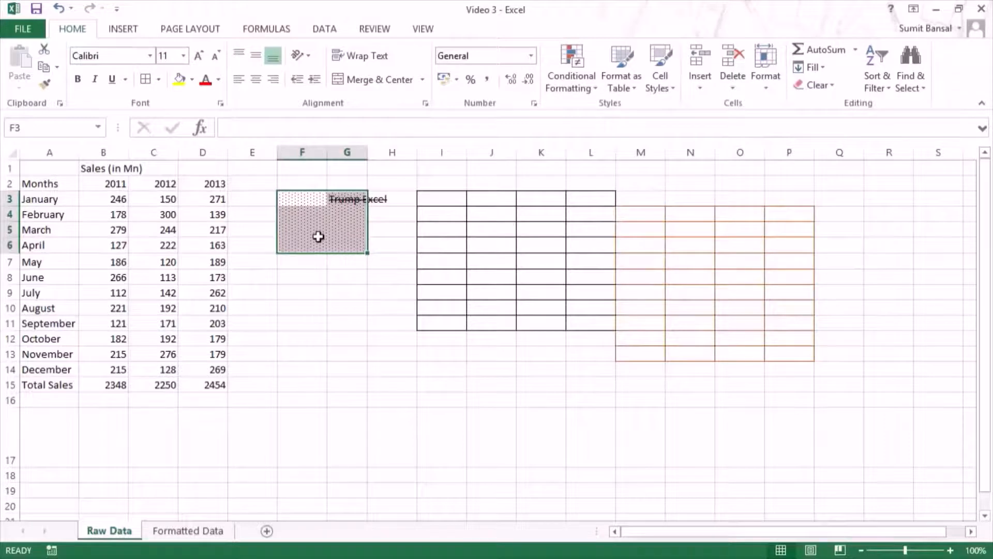
{"action": "key", "text": "ctrl+1"}
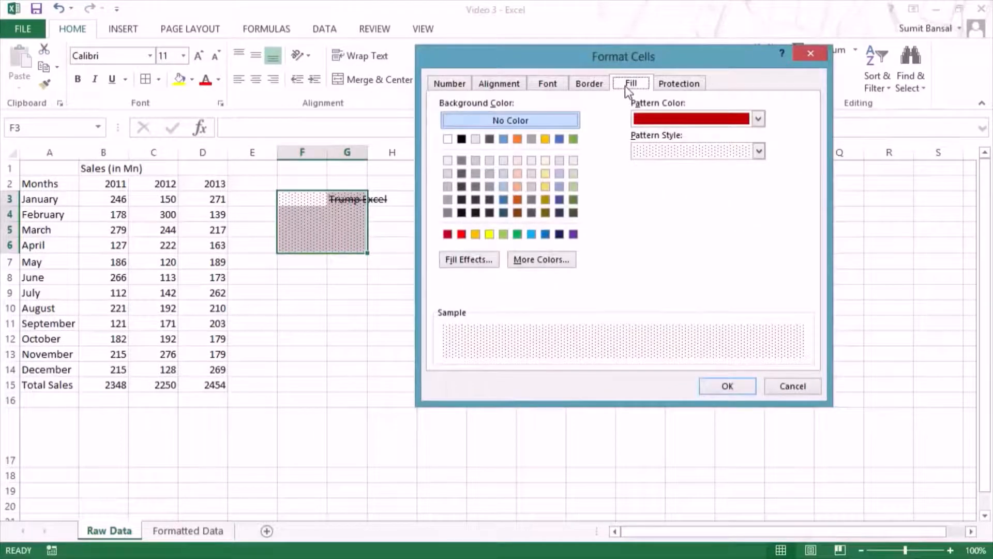
{"action": "left_click", "coordinate": [745, 389]}
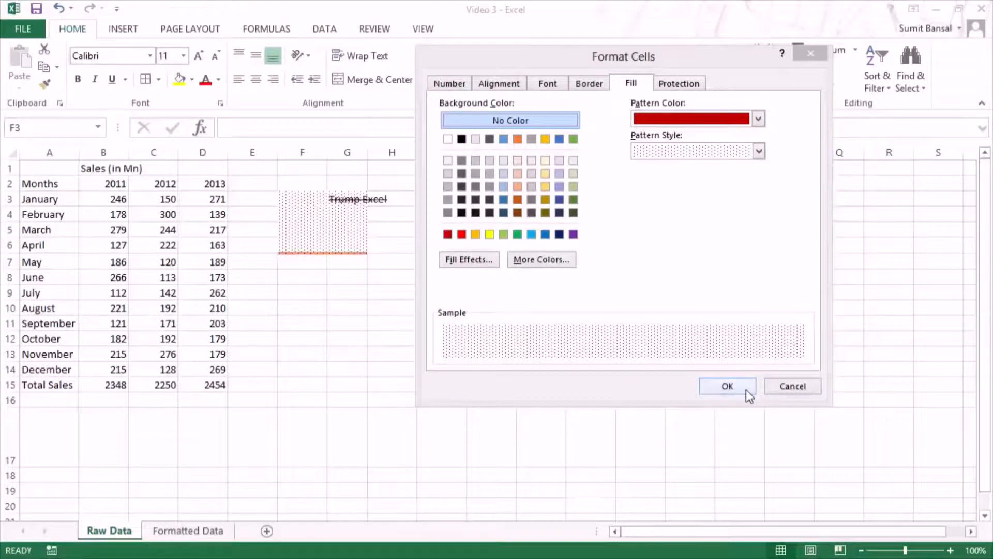
Step: Clear all contents and formatting from F2:Q14 and select cell G3
{"action": "left_click_drag", "start_coordinate": [295, 184], "coordinate": [816, 371]}
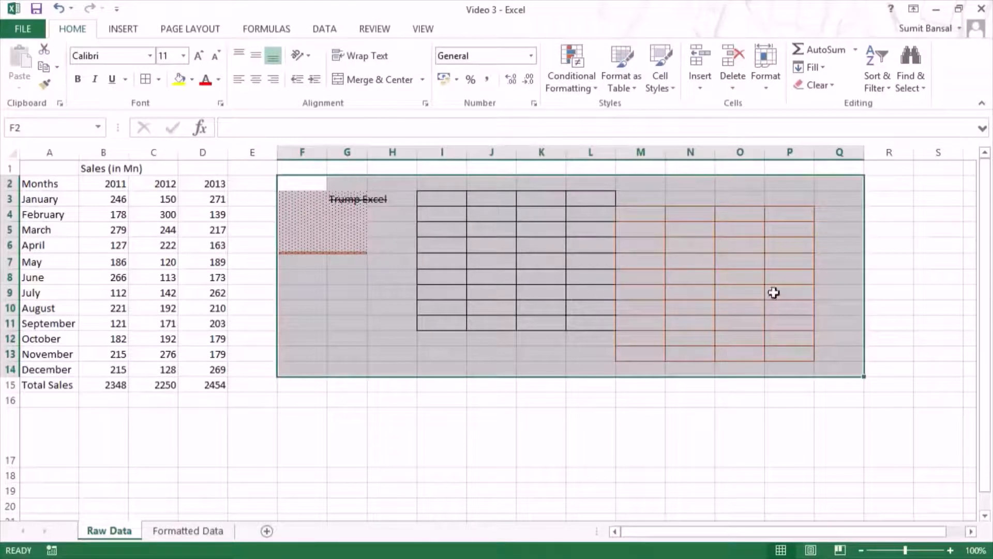
{"action": "left_click", "coordinate": [832, 86]}
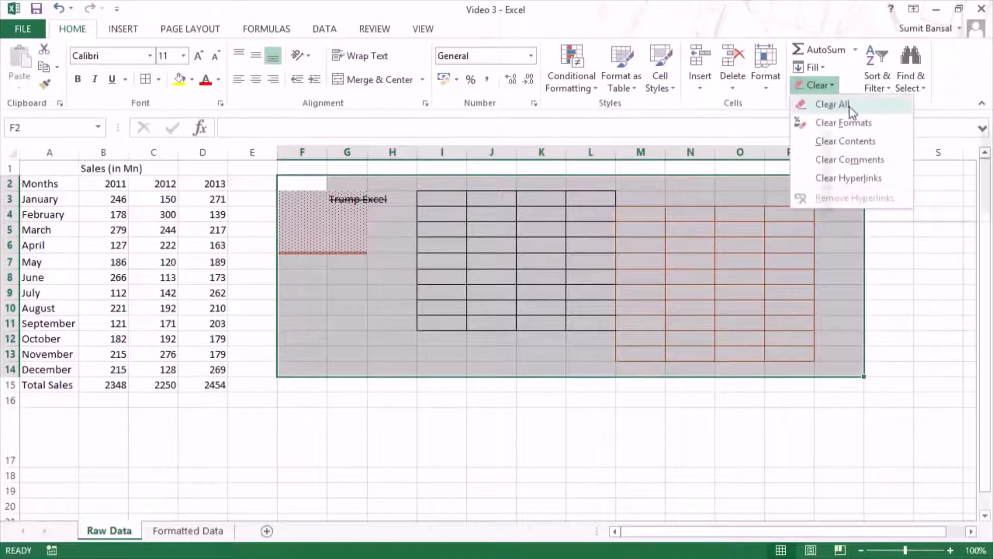
{"action": "left_click", "coordinate": [846, 105]}
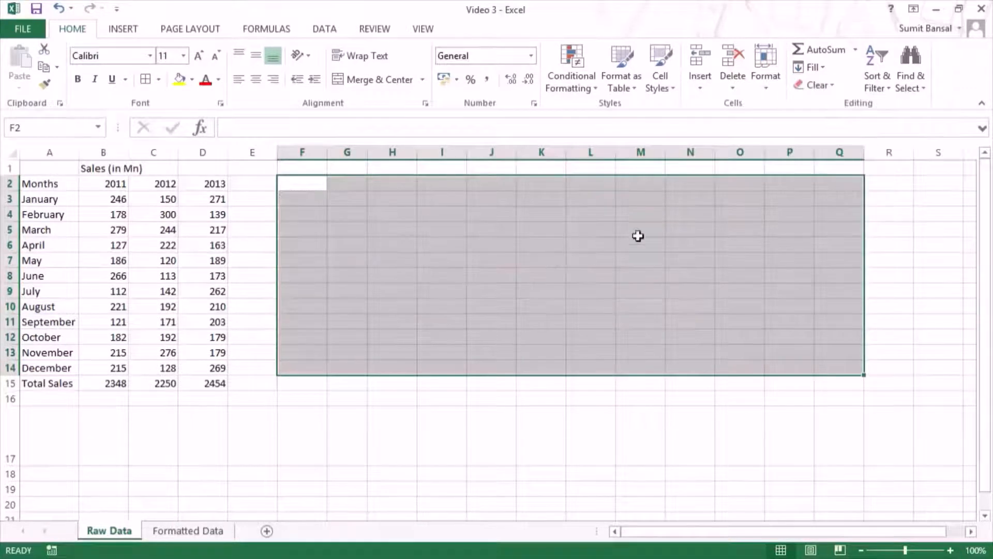
{"action": "left_click", "coordinate": [343, 202]}
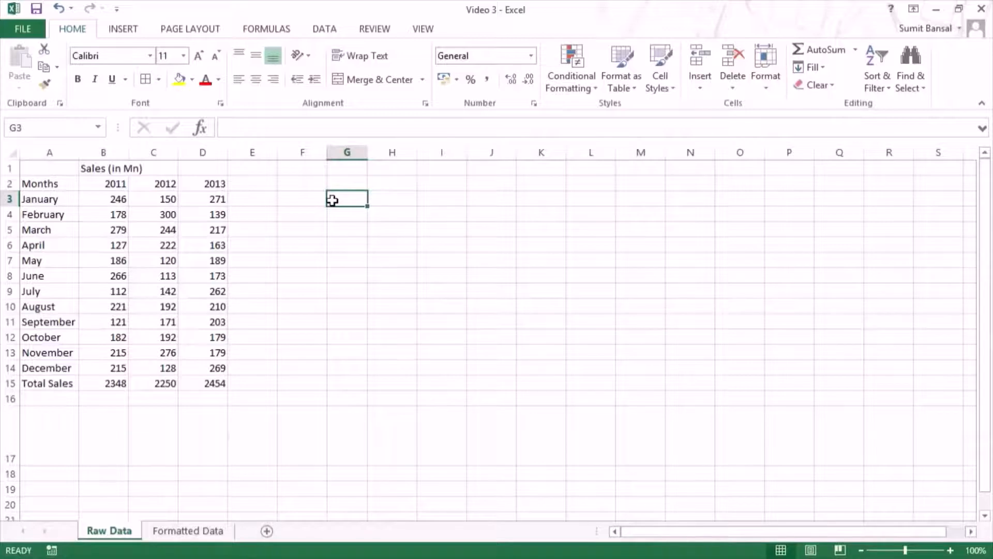
Step: Apply the Bad cell style to G3 and enter the text "Trump Excel" in it
{"action": "left_click", "coordinate": [674, 86]}
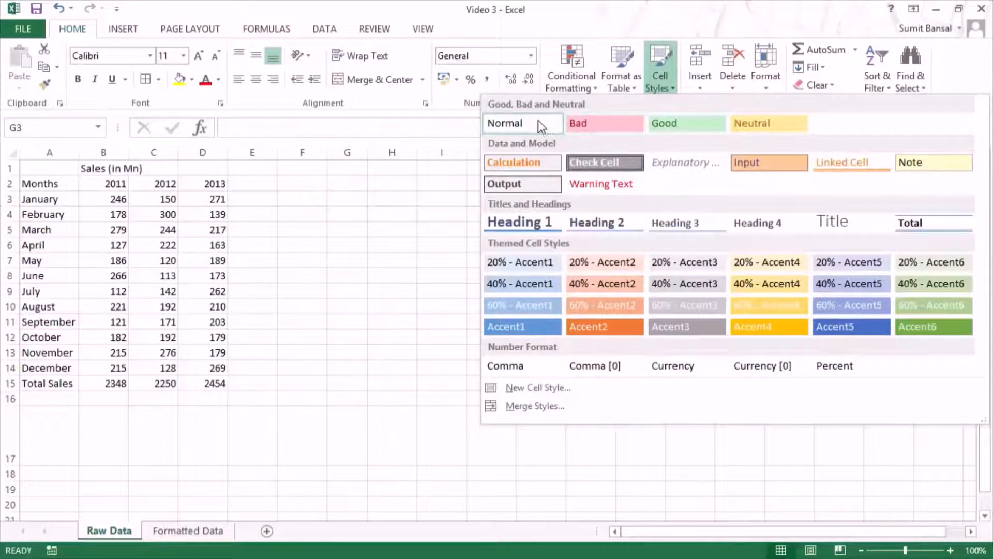
{"action": "left_click", "coordinate": [615, 127]}
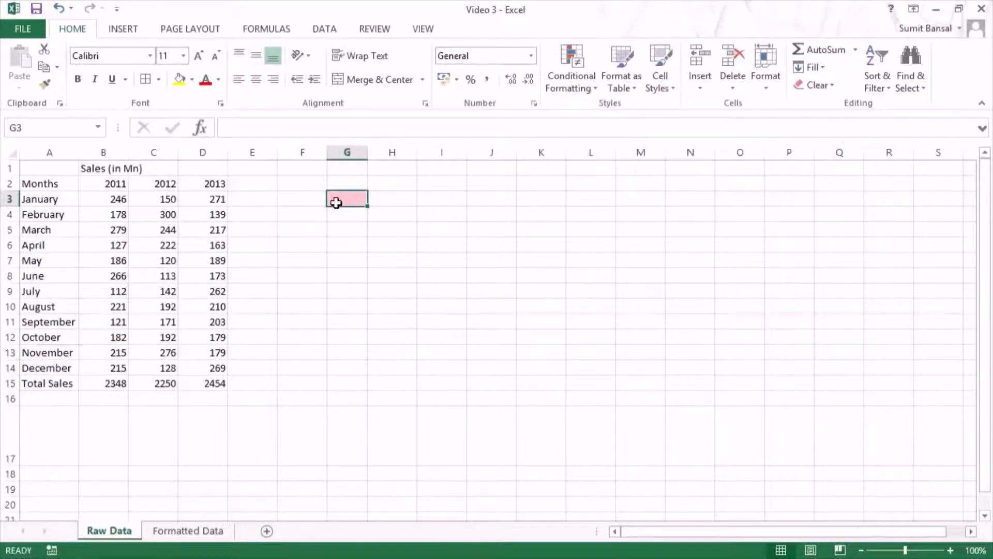
{"action": "type", "text": "Tr"}
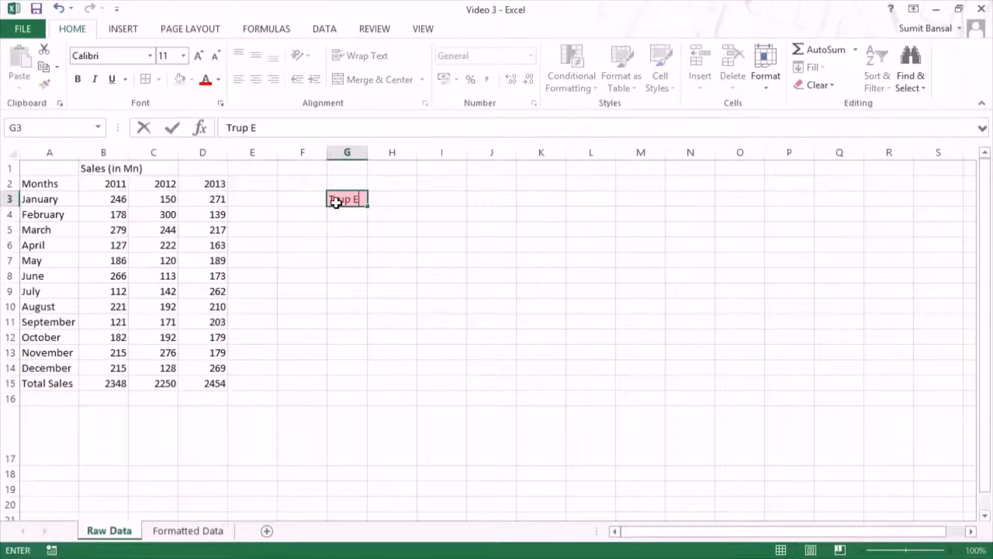
{"action": "type", "text": "ump Excel"}
{"action": "key", "text": "Return"}
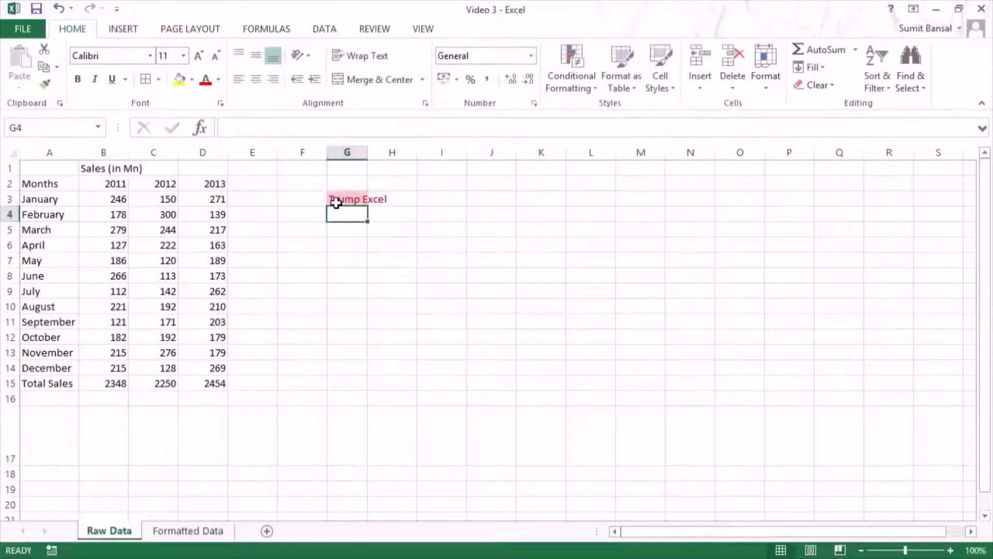
Step: Start a new cell style based on G3 and name it "Trump Excel Style"
{"action": "left_click", "coordinate": [336, 202]}
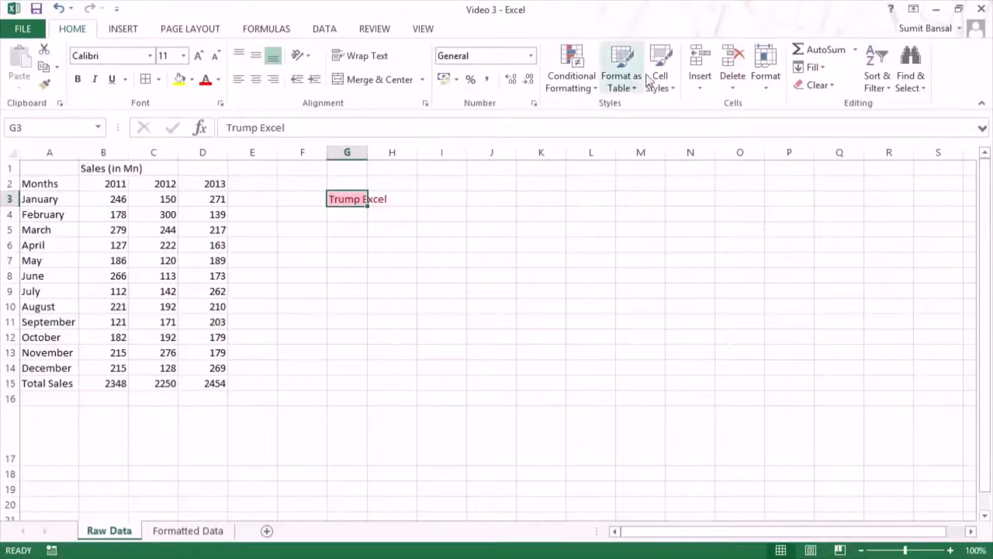
{"action": "left_click", "coordinate": [665, 85]}
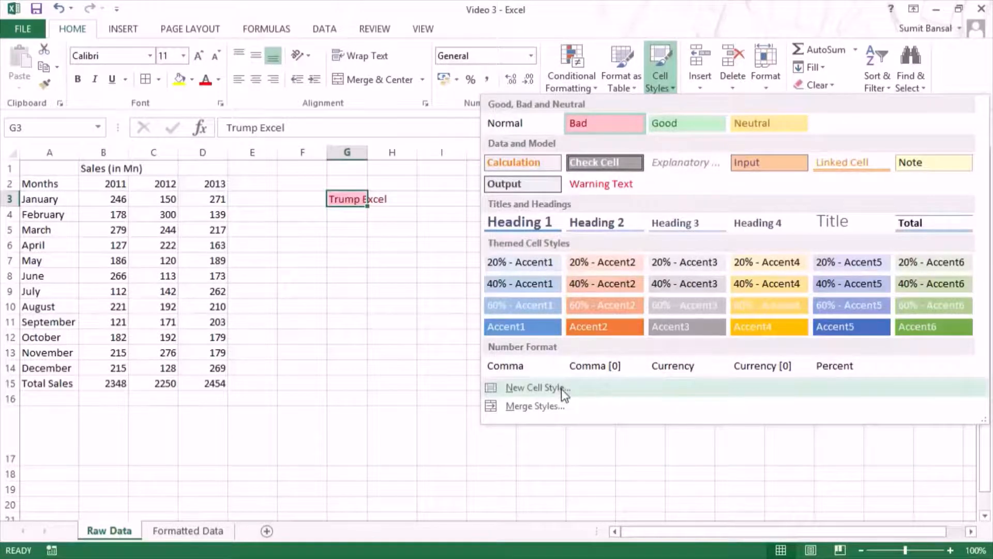
{"action": "left_click", "coordinate": [536, 387]}
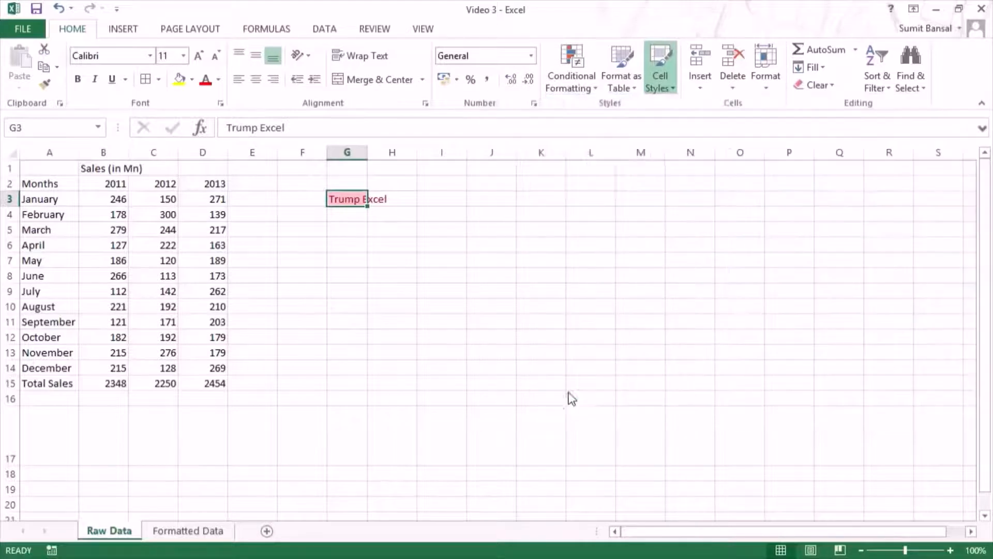
{"action": "left_click_drag", "start_coordinate": [607, 112], "coordinate": [547, 184]}
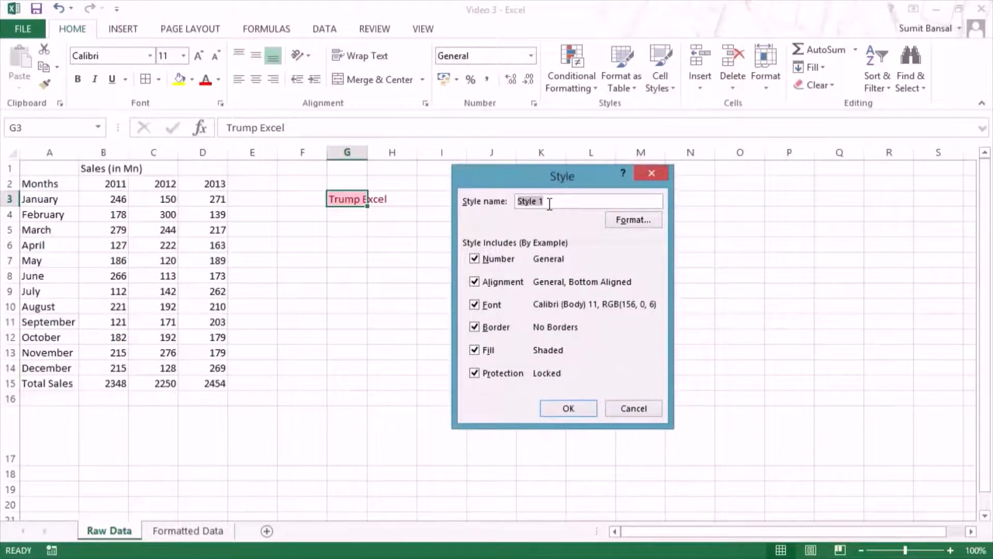
{"action": "type", "text": "Trump Excel"}
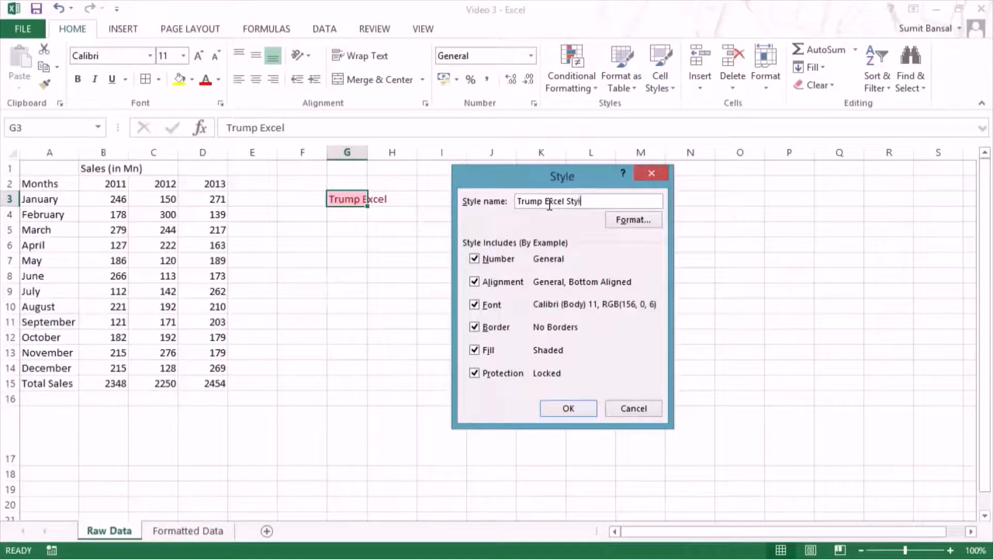
Step: Give the new style a solid dark blue fill and set its horizontal alignment to Right (Indent)
{"action": "left_click", "coordinate": [628, 219]}
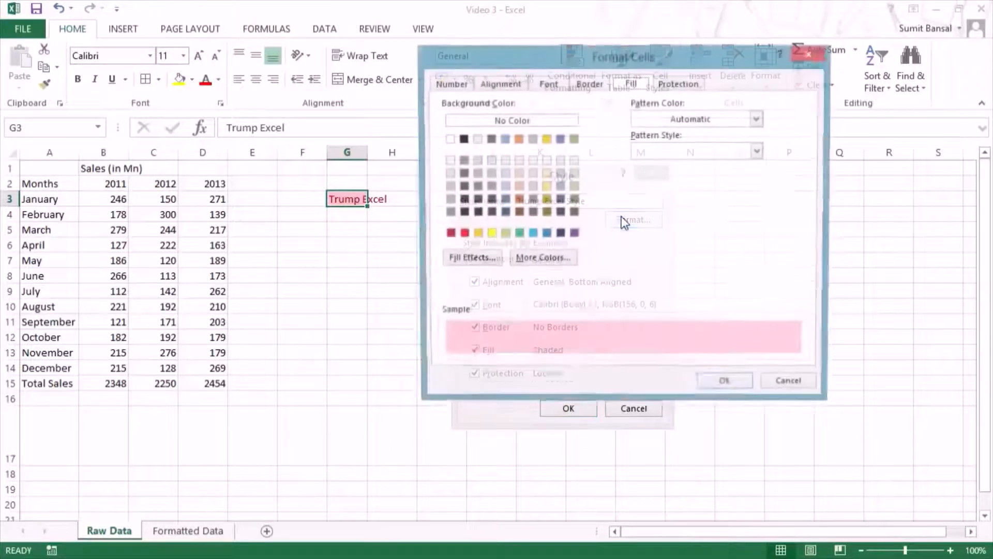
{"action": "left_click_drag", "start_coordinate": [564, 65], "coordinate": [604, 67]}
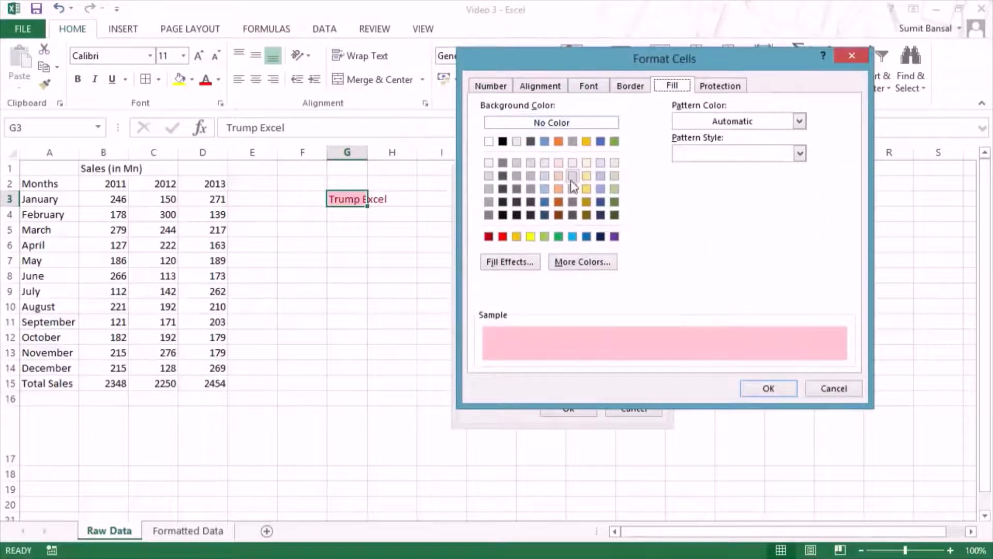
{"action": "left_click", "coordinate": [544, 202]}
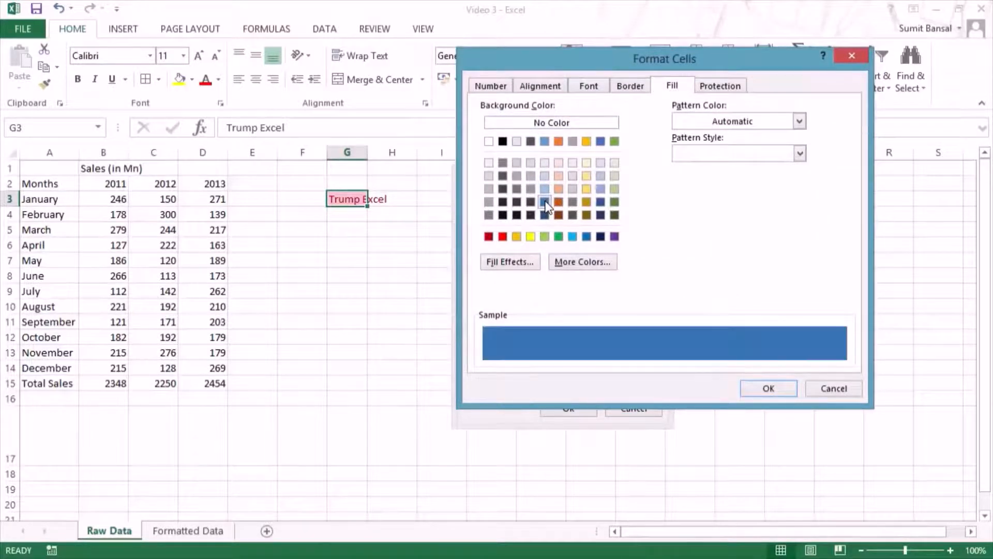
{"action": "left_click", "coordinate": [539, 86]}
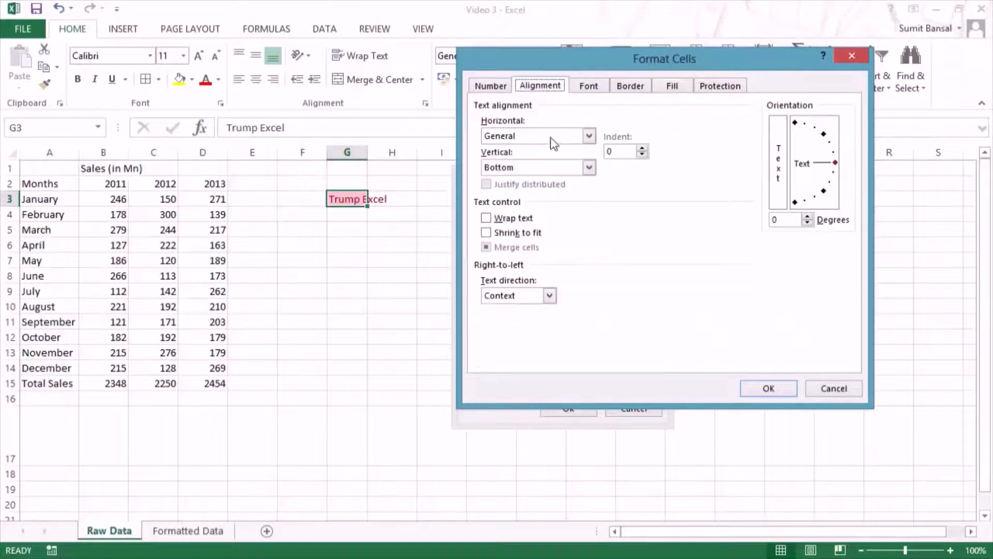
{"action": "left_click", "coordinate": [532, 137]}
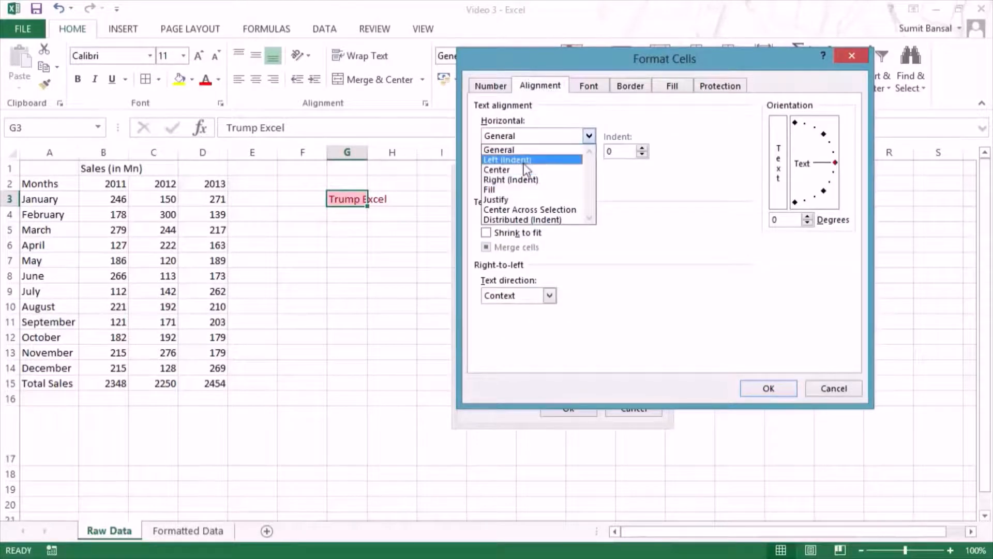
{"action": "left_click", "coordinate": [525, 161]}
{"action": "left_click", "coordinate": [526, 136]}
{"action": "left_click", "coordinate": [527, 183]}
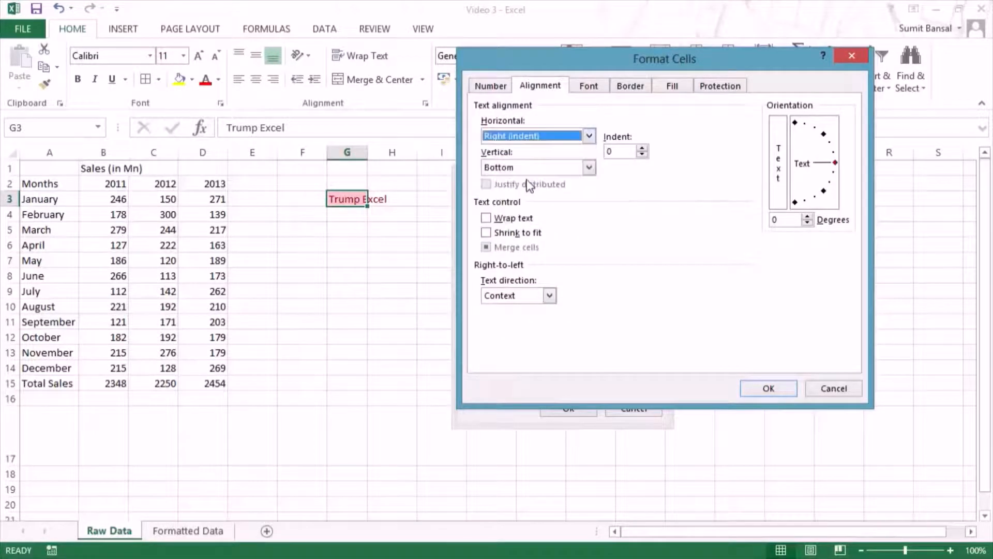
Step: Add a double-line bottom border to the new style and save the style
{"action": "left_click", "coordinate": [588, 86]}
{"action": "left_click", "coordinate": [630, 86]}
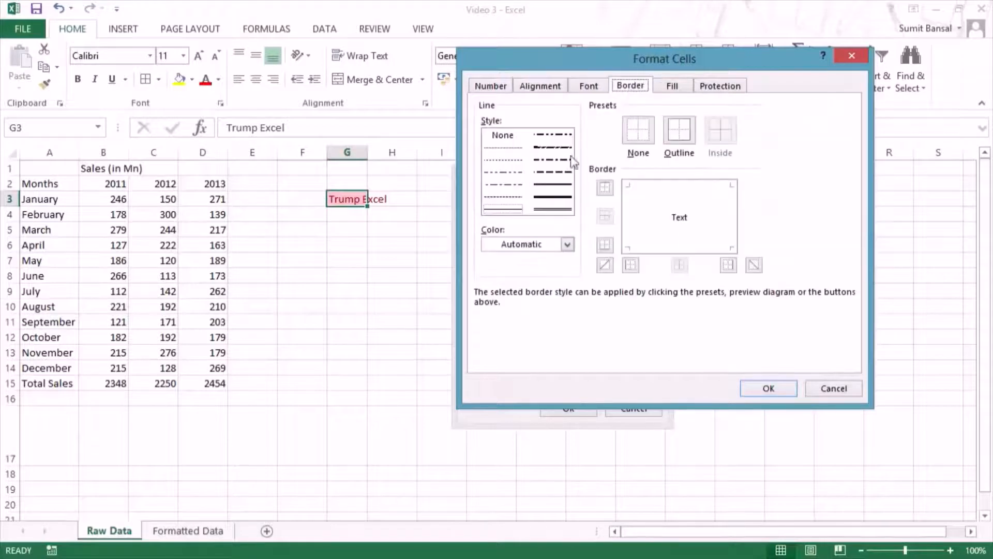
{"action": "left_click", "coordinate": [543, 209]}
{"action": "left_click", "coordinate": [654, 248]}
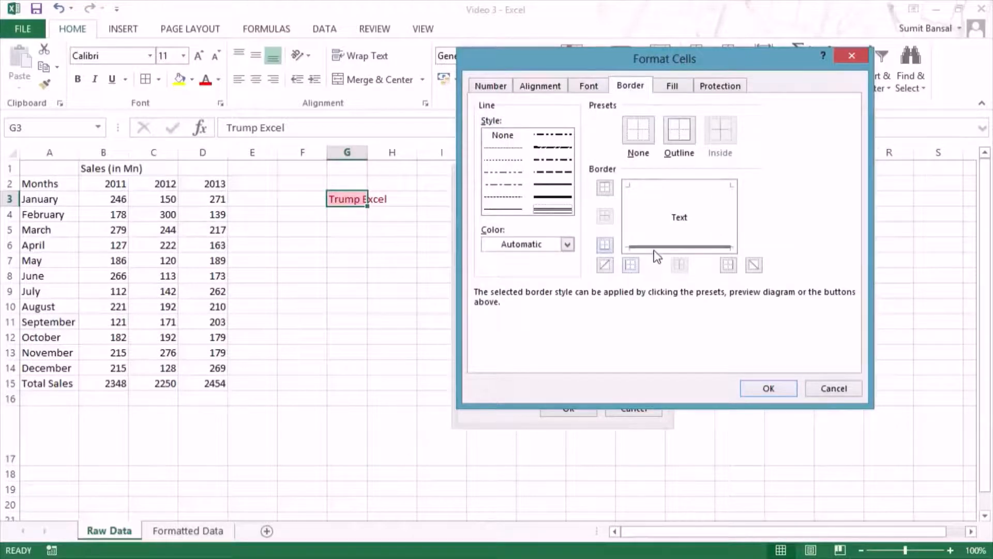
{"action": "left_click", "coordinate": [767, 389]}
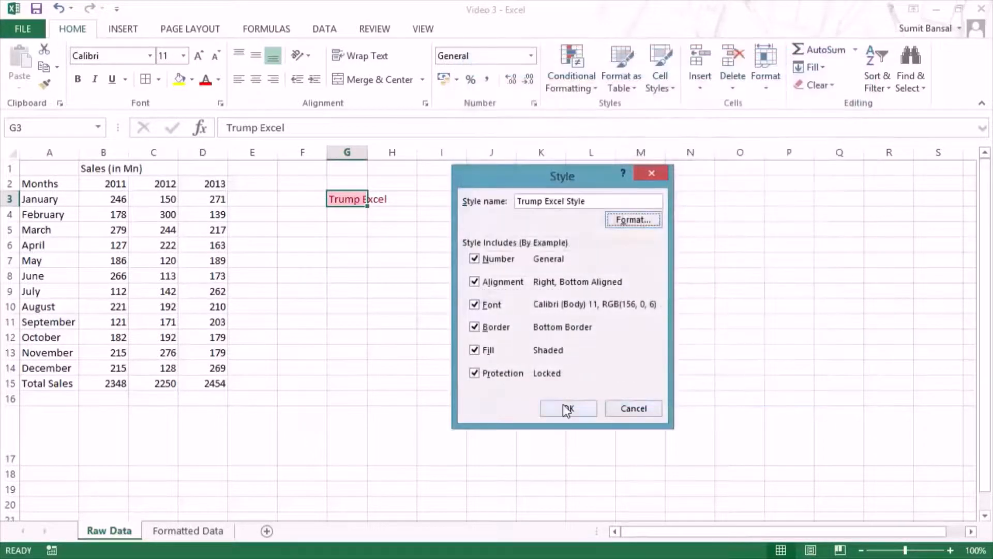
{"action": "left_click", "coordinate": [567, 409]}
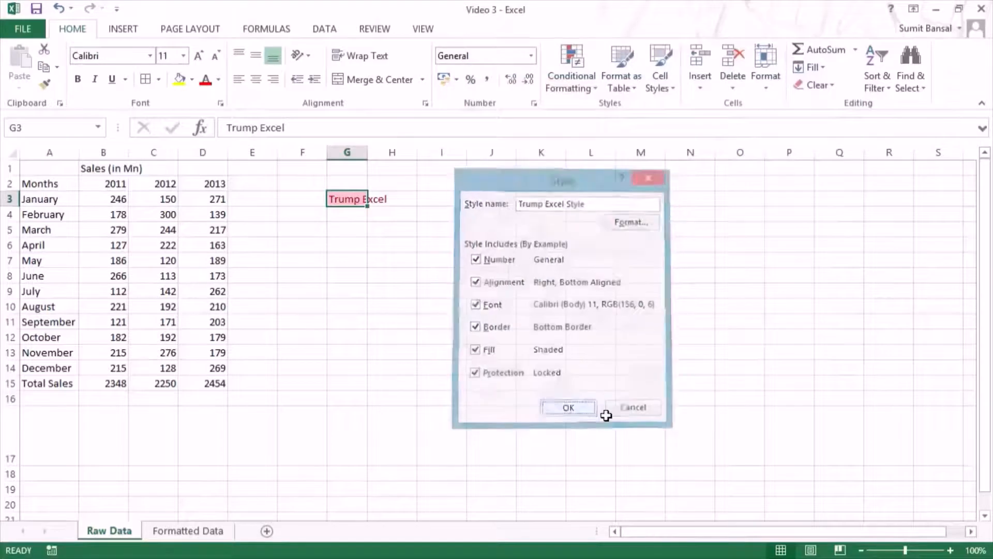
Step: Apply the custom Trump Excel Style to cell G3
{"action": "left_click", "coordinate": [346, 198]}
{"action": "left_click", "coordinate": [668, 87]}
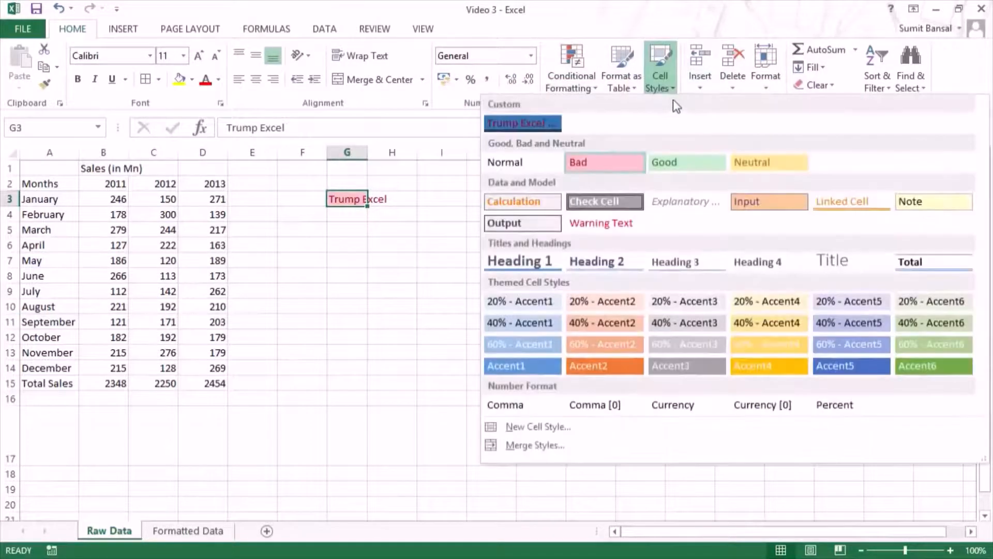
{"action": "left_click", "coordinate": [533, 124]}
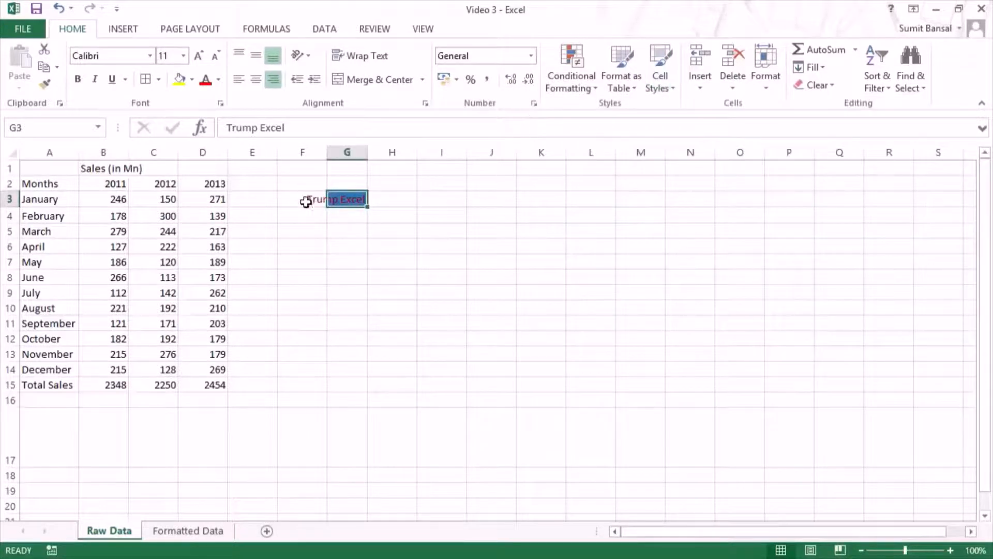
{"action": "left_click", "coordinate": [418, 201]}
Step: Clear all contents and formatting from cell G3
{"action": "left_click", "coordinate": [355, 217]}
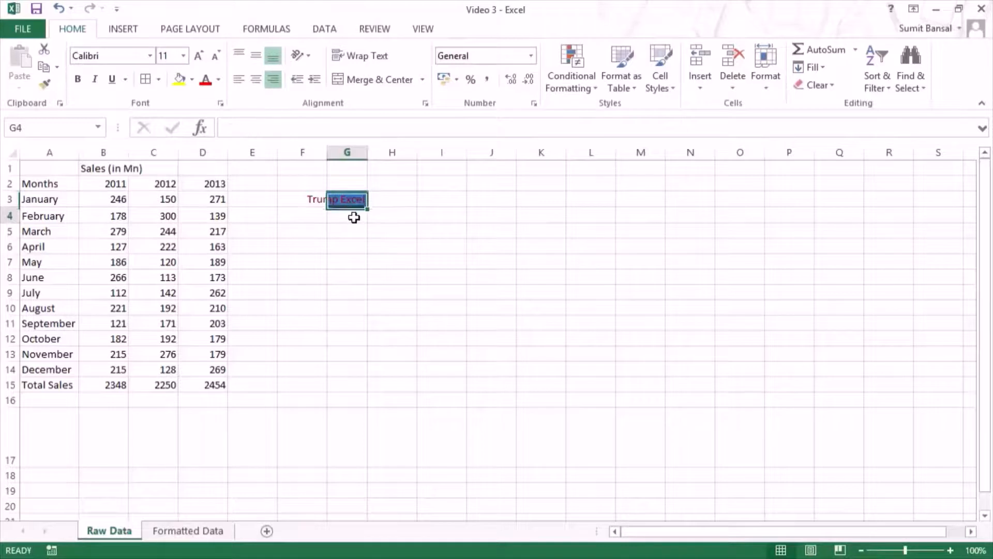
{"action": "key", "text": "Up"}
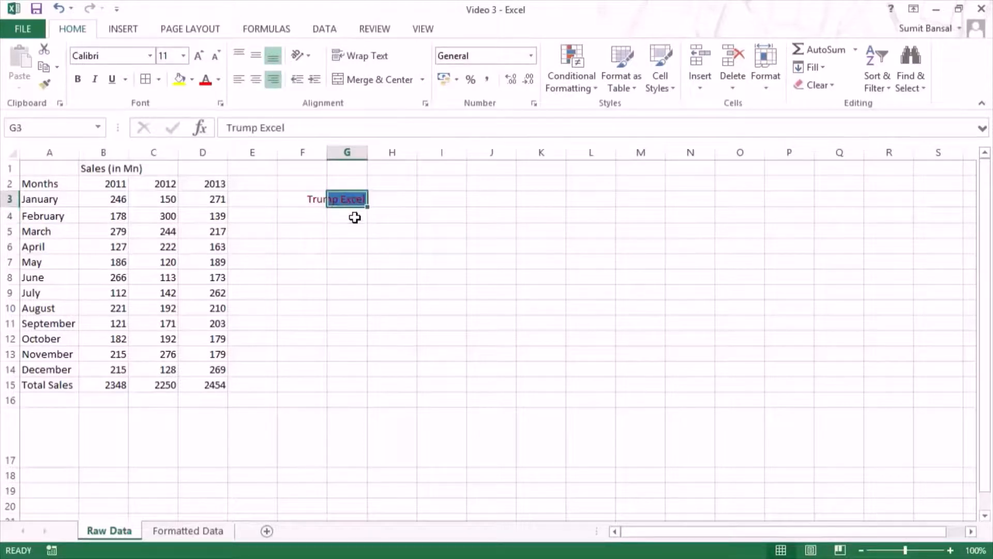
{"action": "left_click", "coordinate": [818, 85]}
{"action": "left_click", "coordinate": [827, 106]}
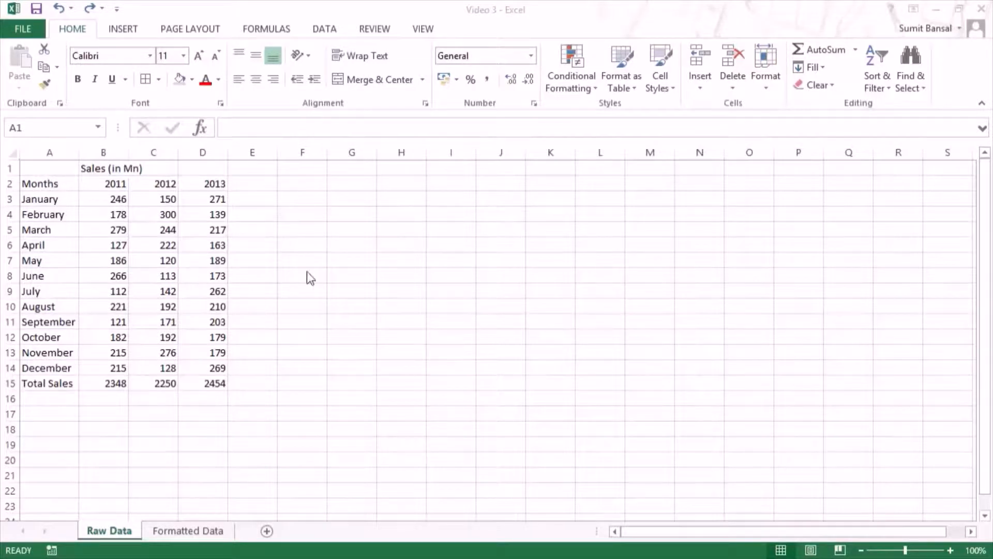
Step: Apply All Borders to the whole sales table in A1:D15
{"action": "left_click_drag", "start_coordinate": [38, 164], "coordinate": [207, 385]}
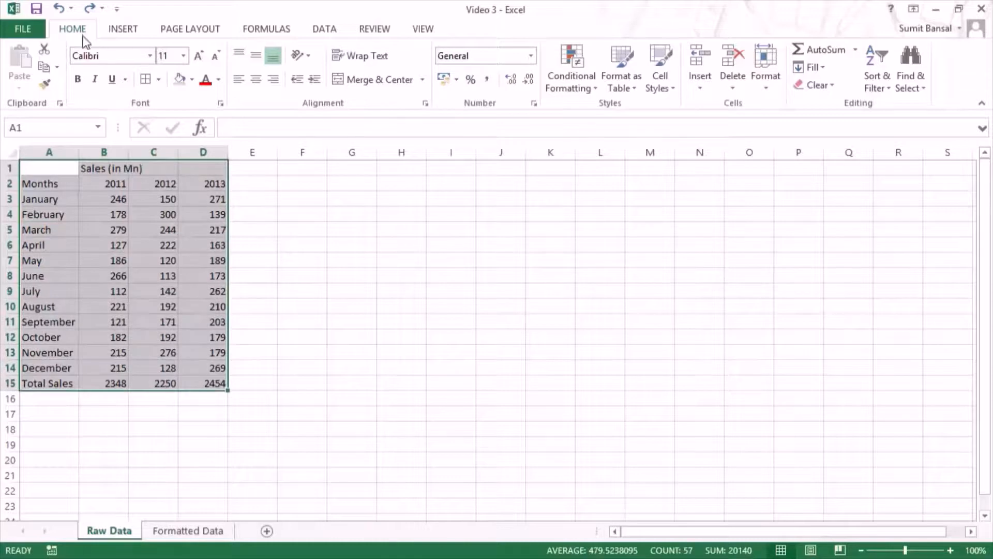
{"action": "left_click", "coordinate": [158, 80]}
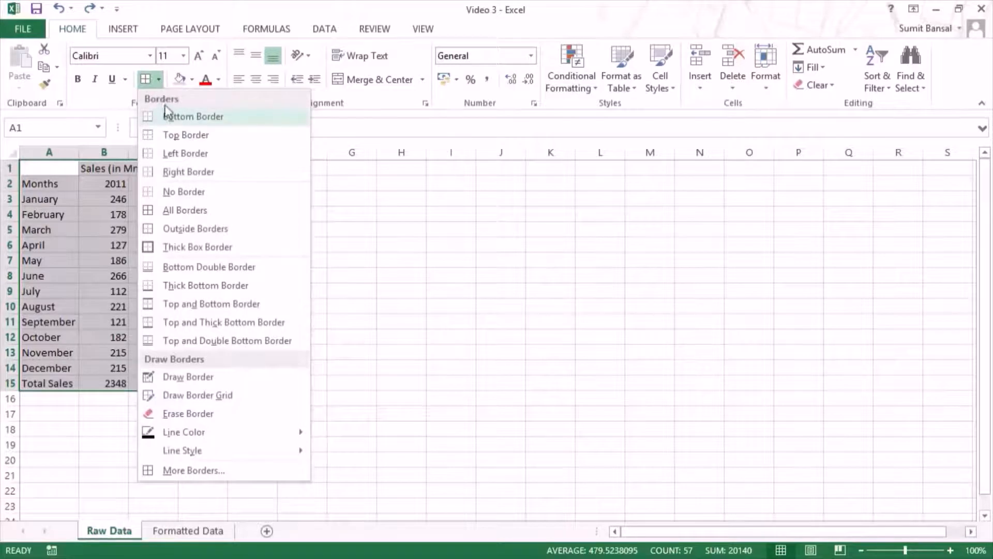
{"action": "left_click", "coordinate": [200, 210]}
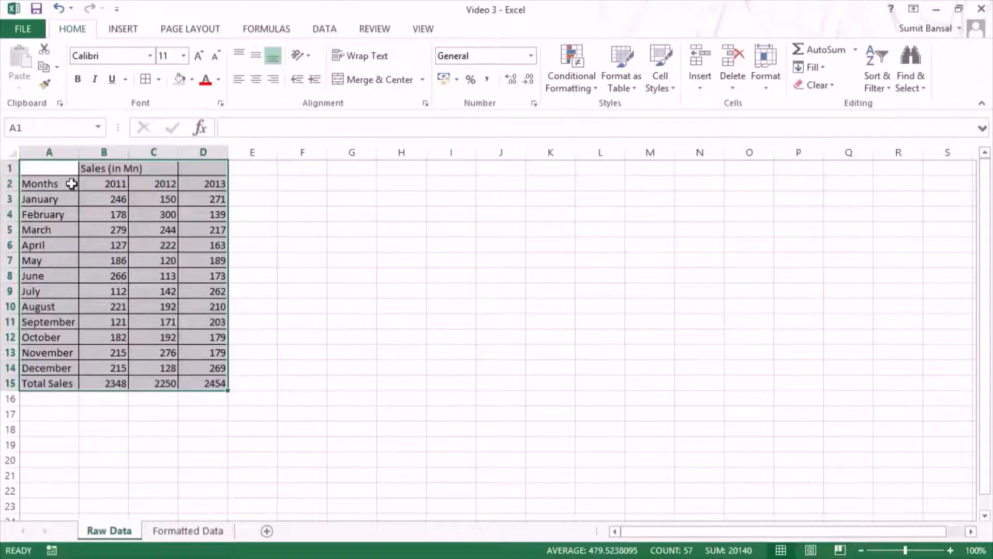
Step: Fill the header rows A1:D2 with White, Background 1, Darker 15% and make their text bold and italic
{"action": "left_click", "coordinate": [52, 170]}
{"action": "left_click_drag", "start_coordinate": [52, 172], "coordinate": [195, 184]}
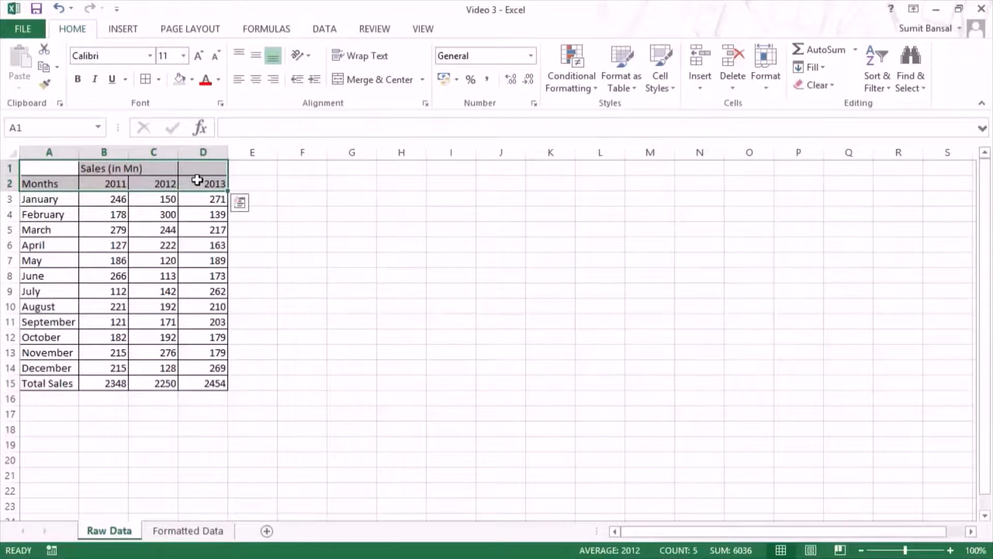
{"action": "left_click", "coordinate": [191, 79]}
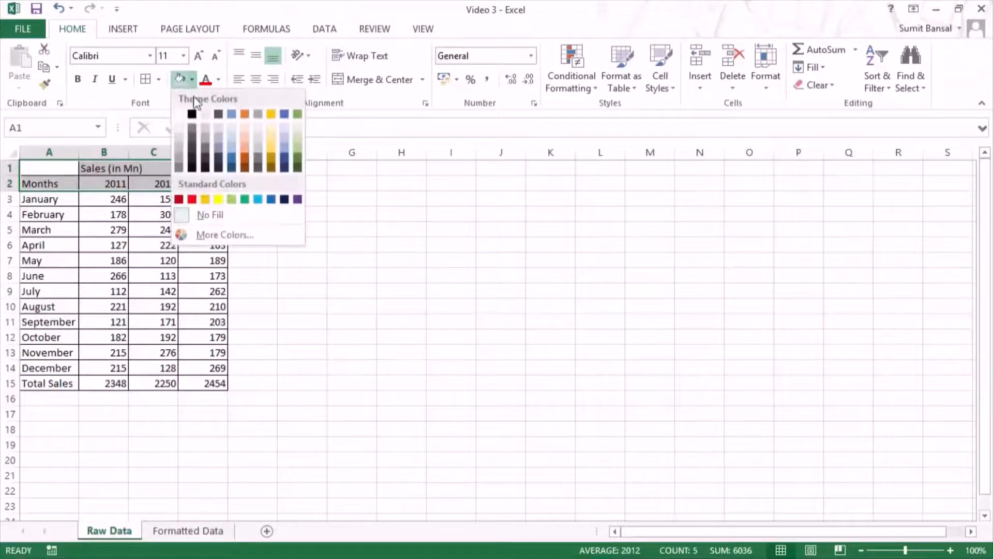
{"action": "left_click", "coordinate": [180, 137]}
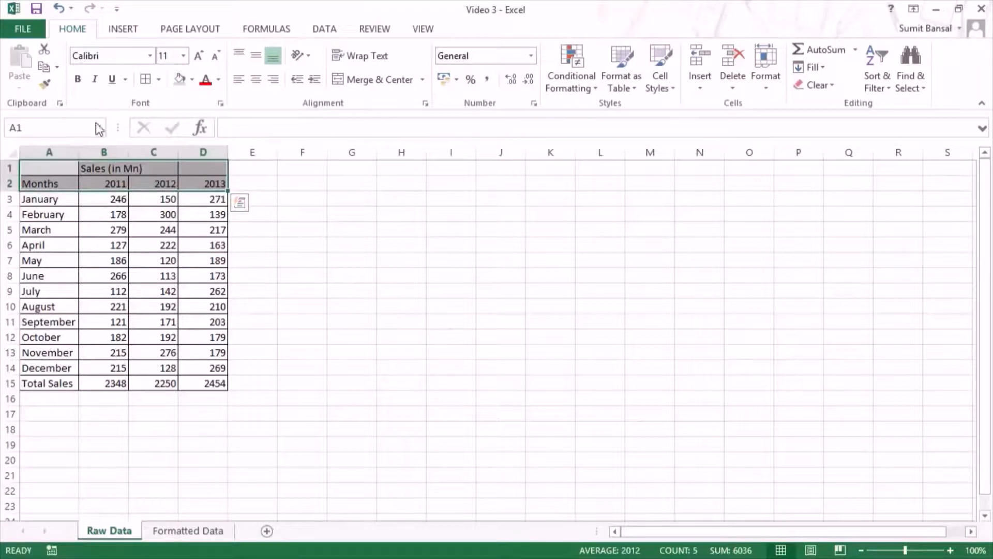
{"action": "left_click", "coordinate": [78, 79]}
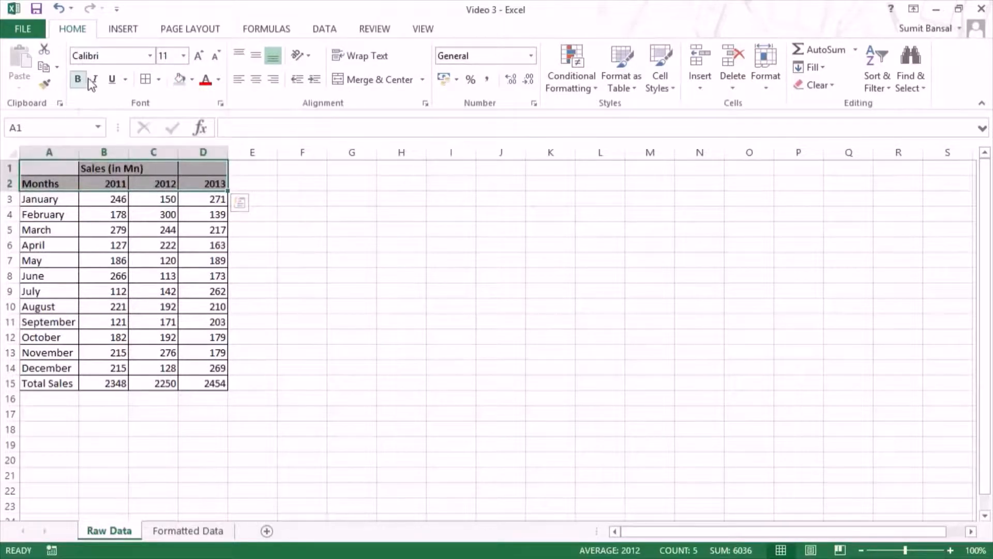
{"action": "left_click", "coordinate": [95, 79]}
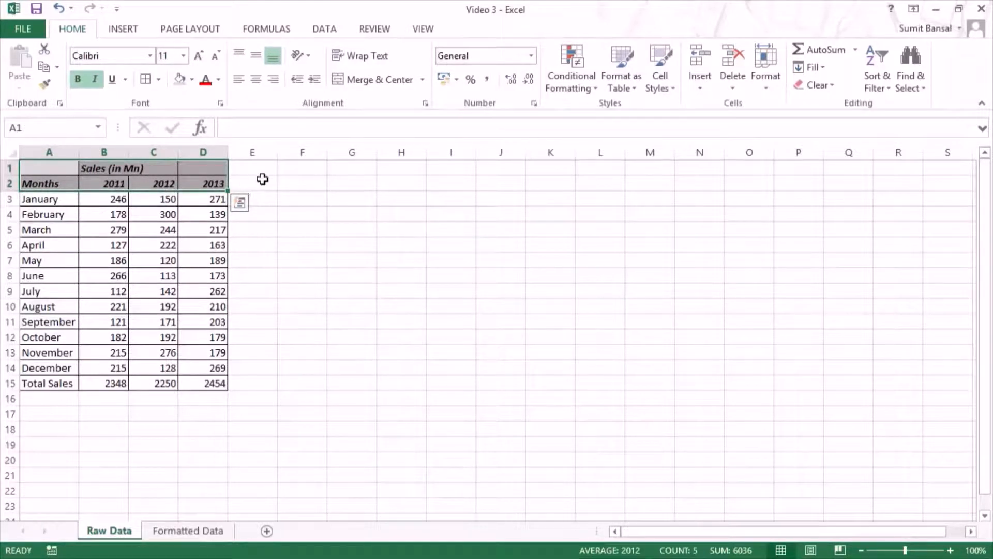
Step: Try Merge & Center on the Sales (in Mn) heading across B1:D1, and undo the merge
{"action": "left_click", "coordinate": [101, 169]}
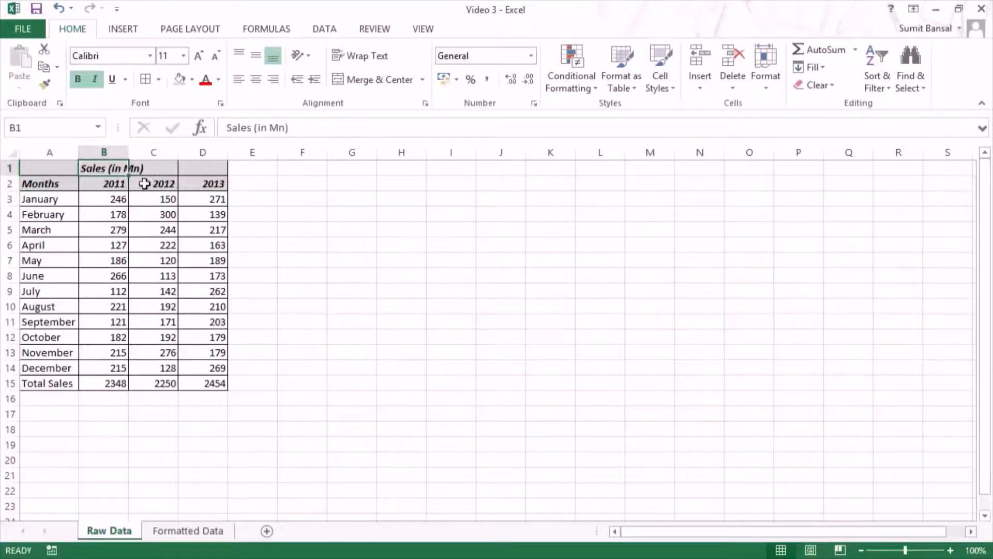
{"action": "left_click_drag", "start_coordinate": [115, 182], "coordinate": [189, 181]}
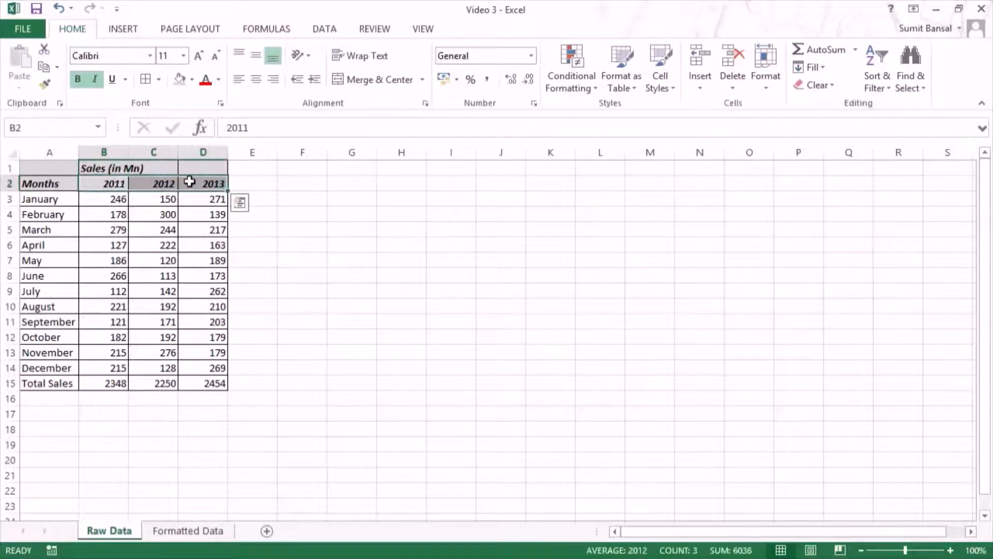
{"action": "left_click", "coordinate": [106, 167]}
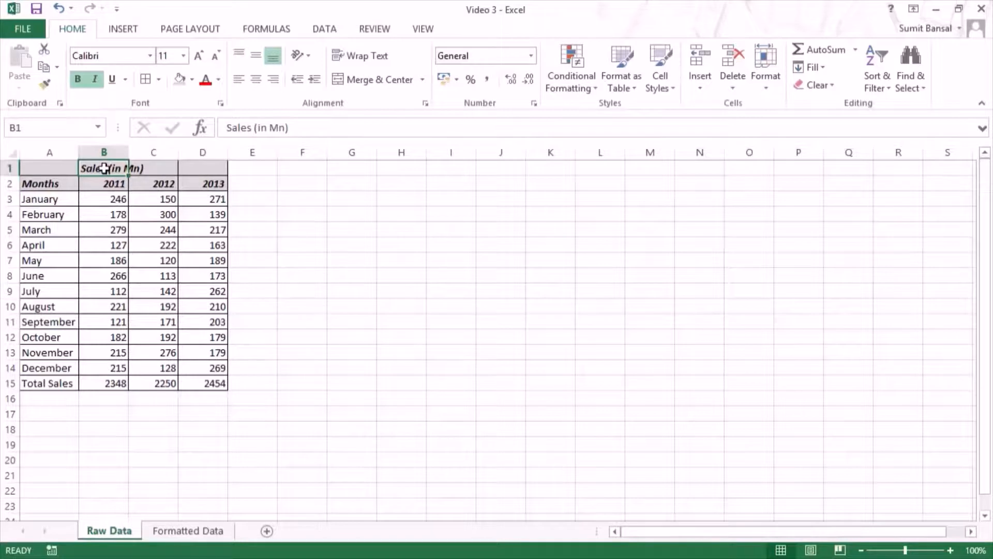
{"action": "left_click_drag", "start_coordinate": [104, 168], "coordinate": [206, 168]}
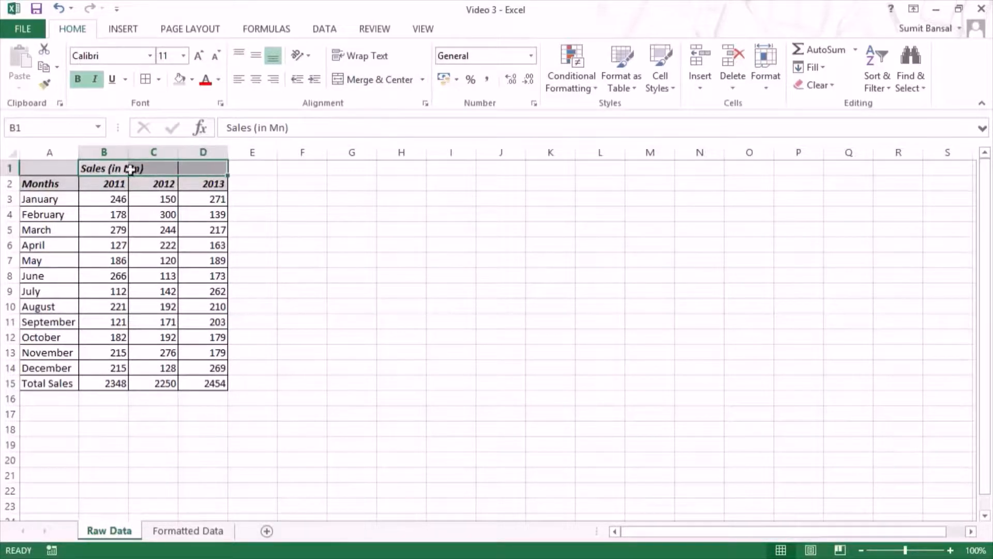
{"action": "left_click", "coordinate": [364, 78]}
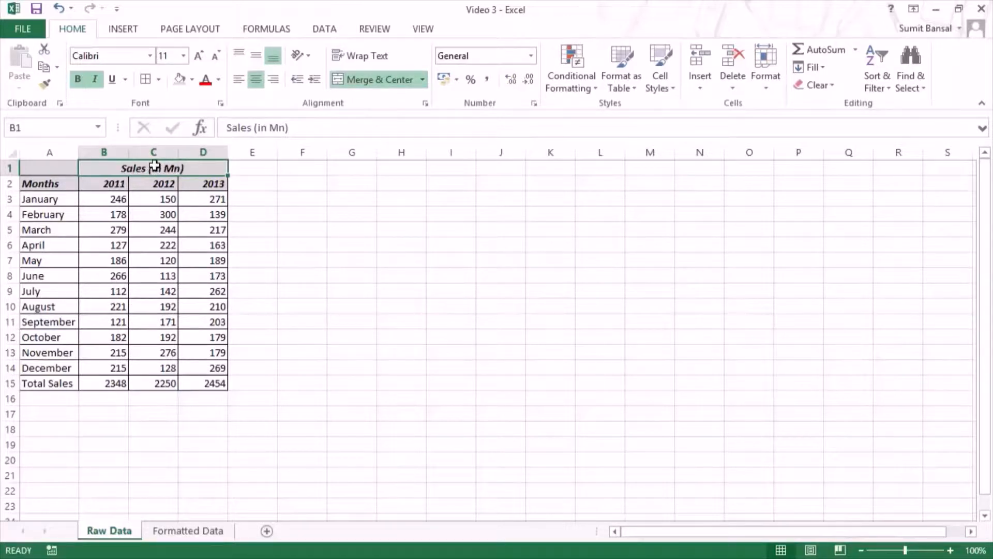
{"action": "key", "text": "ctrl+z"}
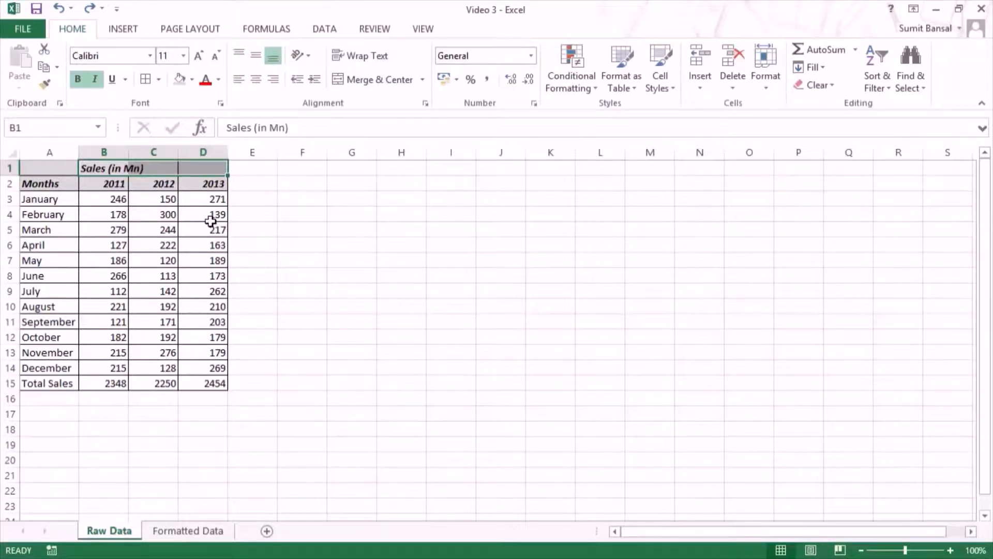
Step: Center the Sales (in Mn) heading over B1:D1 without merging, using the Center Across Selection horizontal alignment
{"action": "left_click_drag", "start_coordinate": [122, 229], "coordinate": [214, 230]}
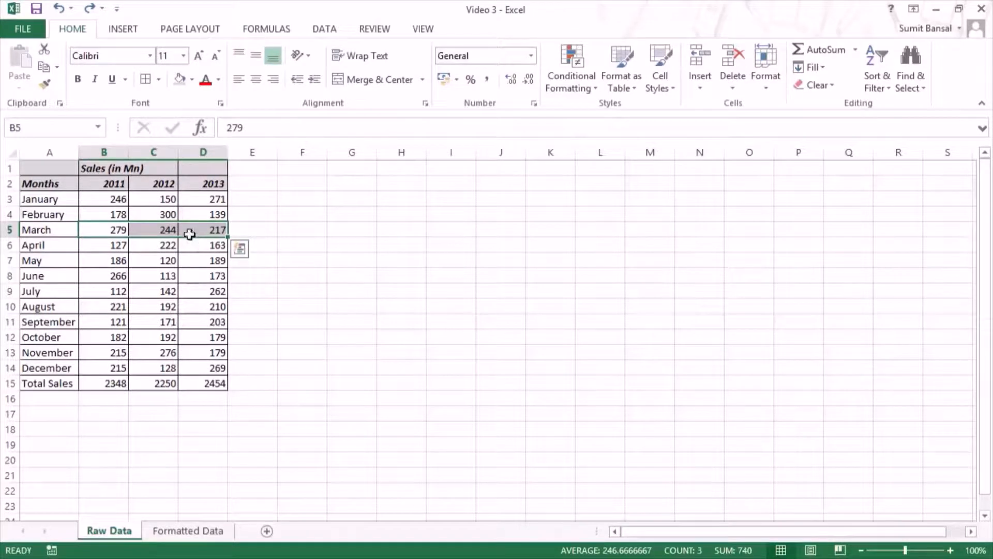
{"action": "left_click", "coordinate": [100, 168]}
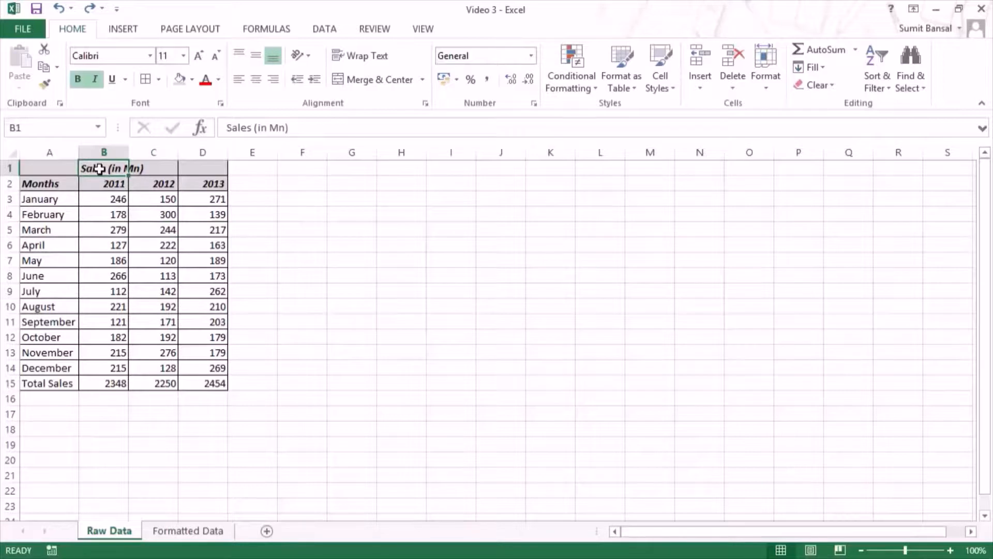
{"action": "left_click_drag", "start_coordinate": [100, 169], "coordinate": [188, 166]}
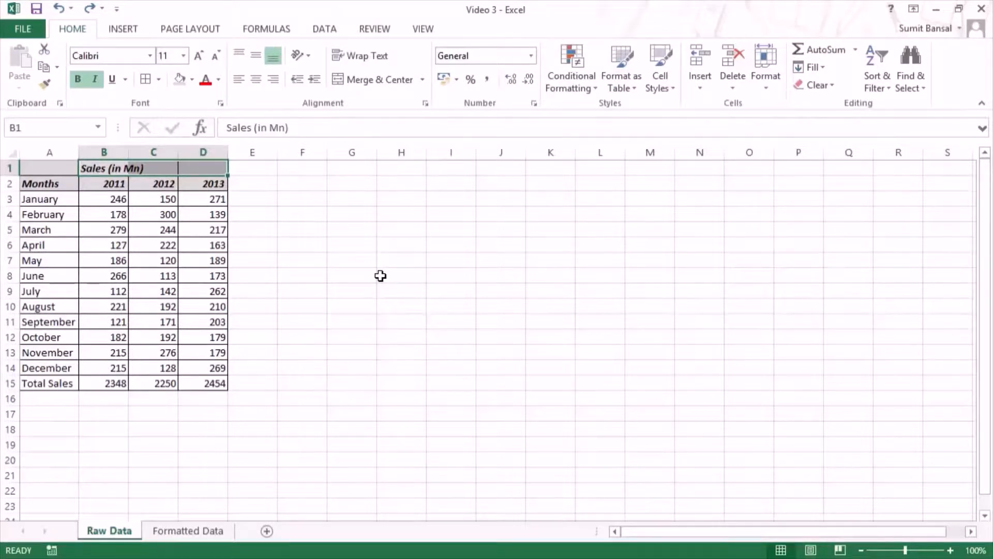
{"action": "key", "text": "ctrl+1"}
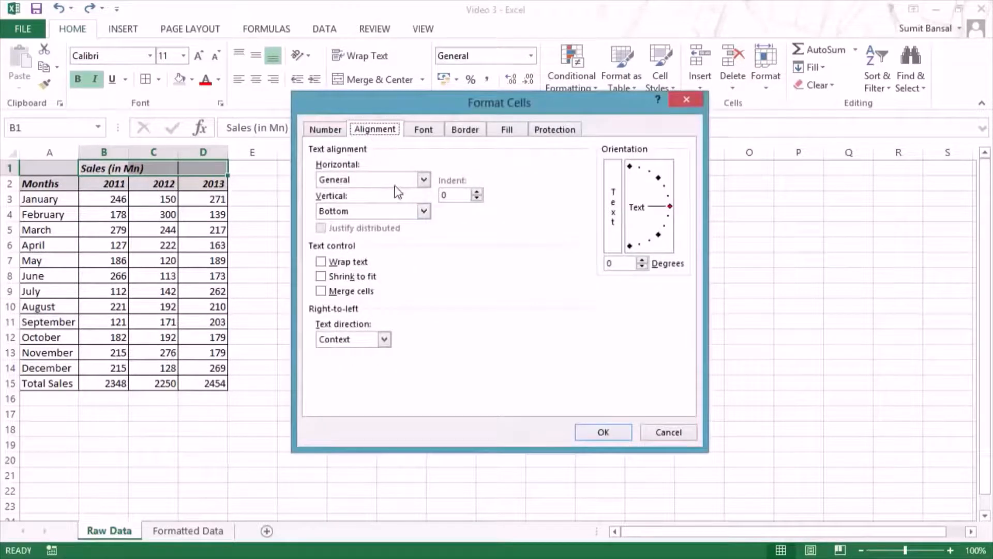
{"action": "left_click", "coordinate": [421, 181]}
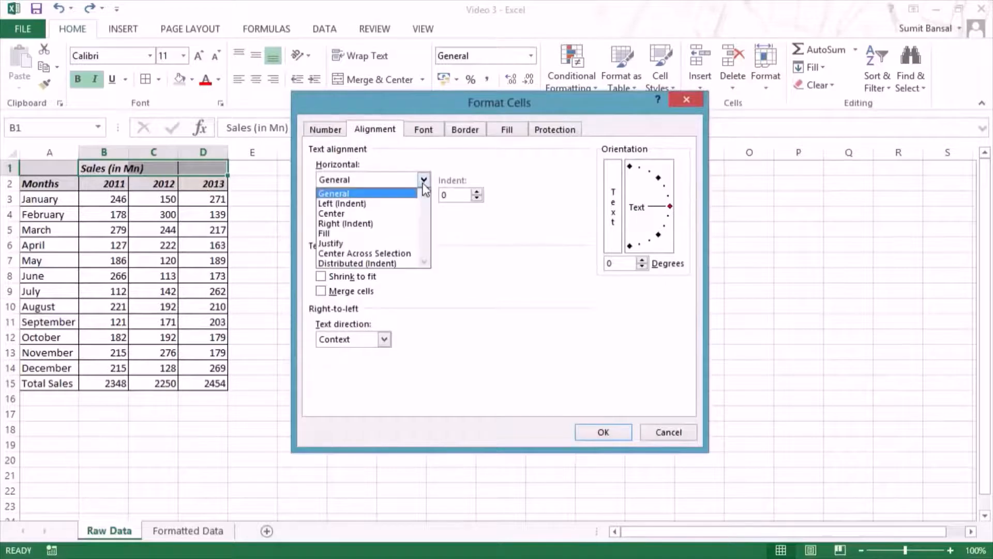
{"action": "left_click", "coordinate": [369, 254]}
{"action": "left_click", "coordinate": [600, 435]}
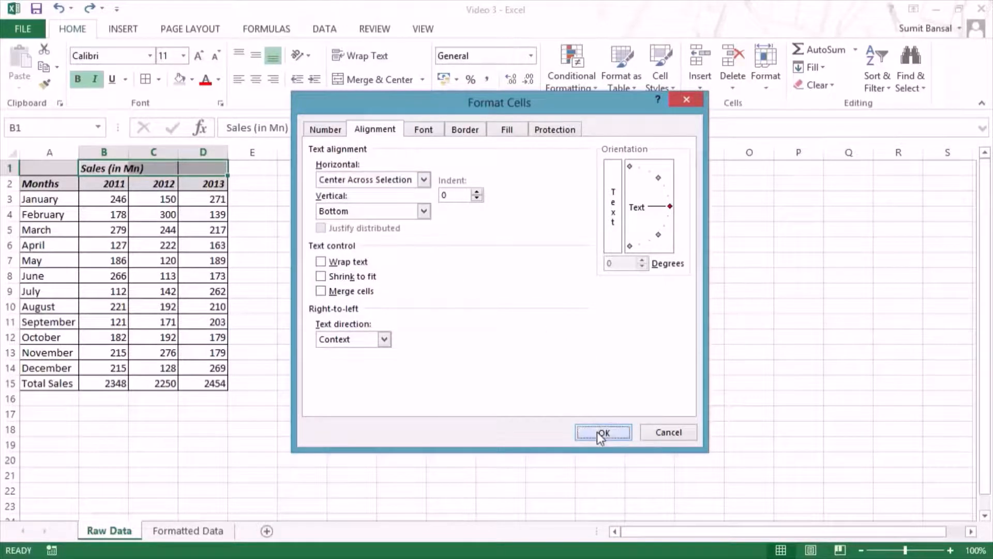
{"action": "left_click", "coordinate": [308, 227]}
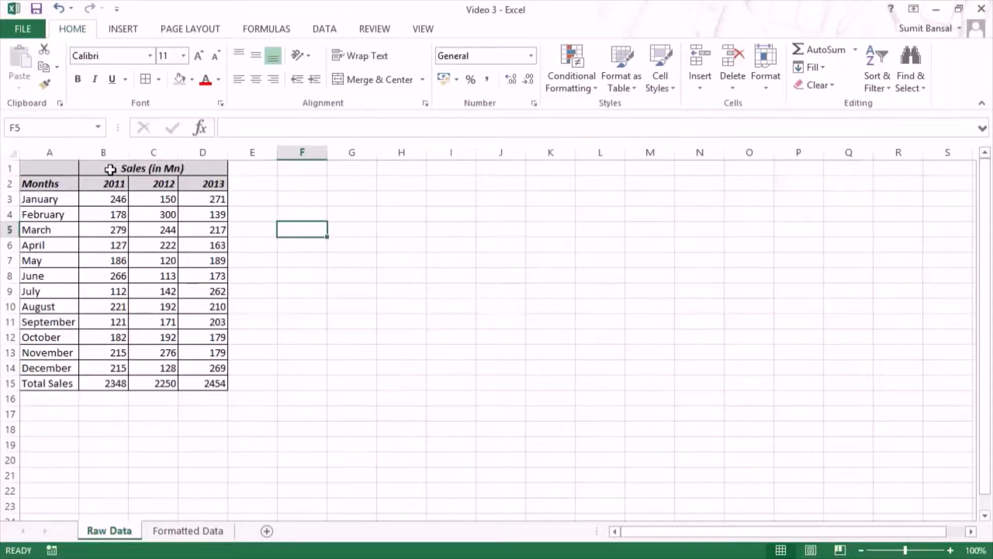
Step: Step through cells B1 to D1 and back to examine whether the centered heading cells can be selected individually
{"action": "left_click_drag", "start_coordinate": [103, 167], "coordinate": [211, 167]}
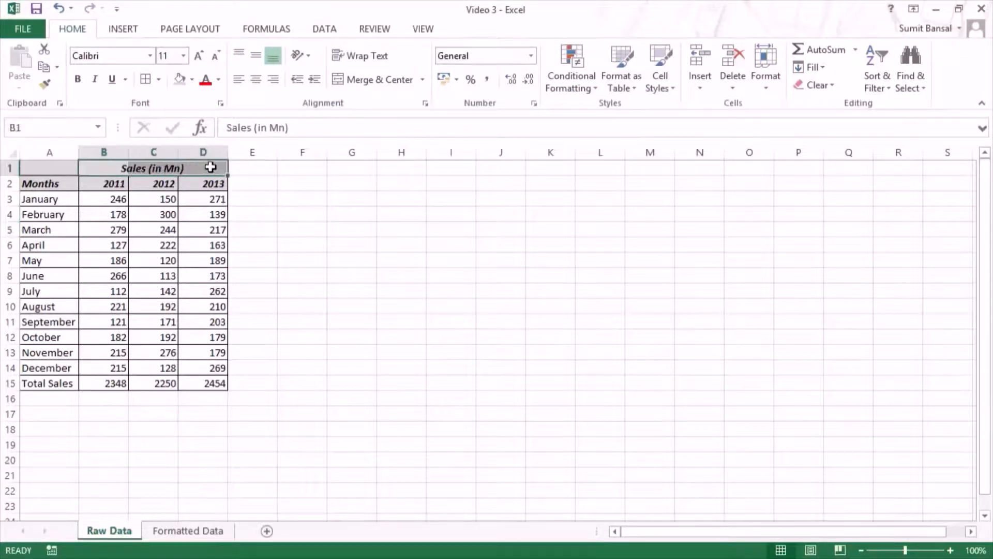
{"action": "left_click", "coordinate": [105, 168]}
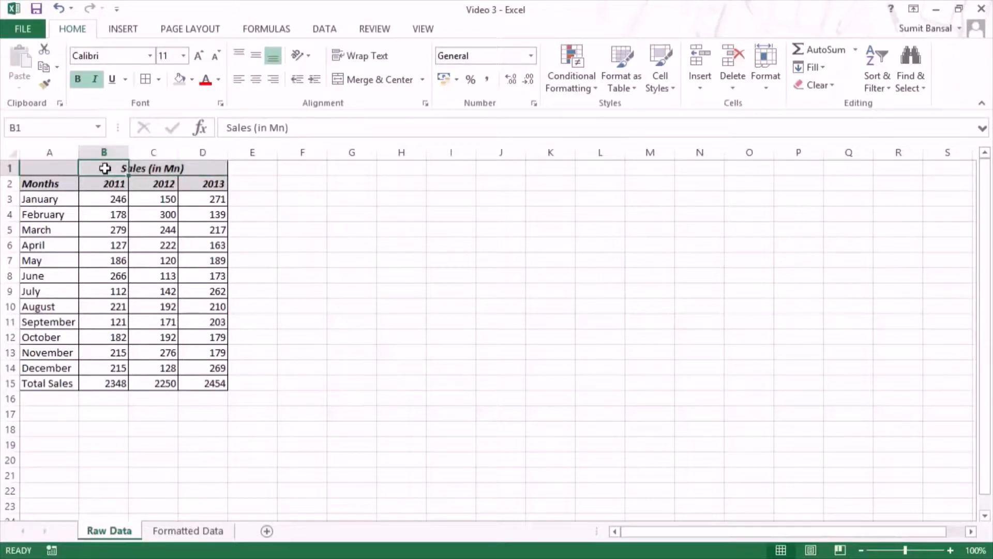
{"action": "key", "text": "Right"}
{"action": "key", "text": "Right"}
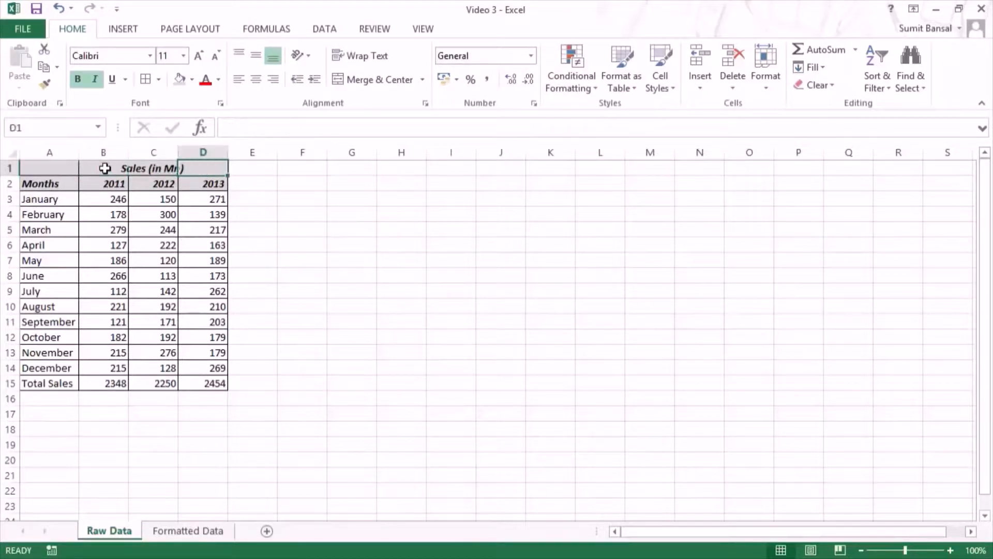
{"action": "key", "text": "Left"}
{"action": "key", "text": "Left"}
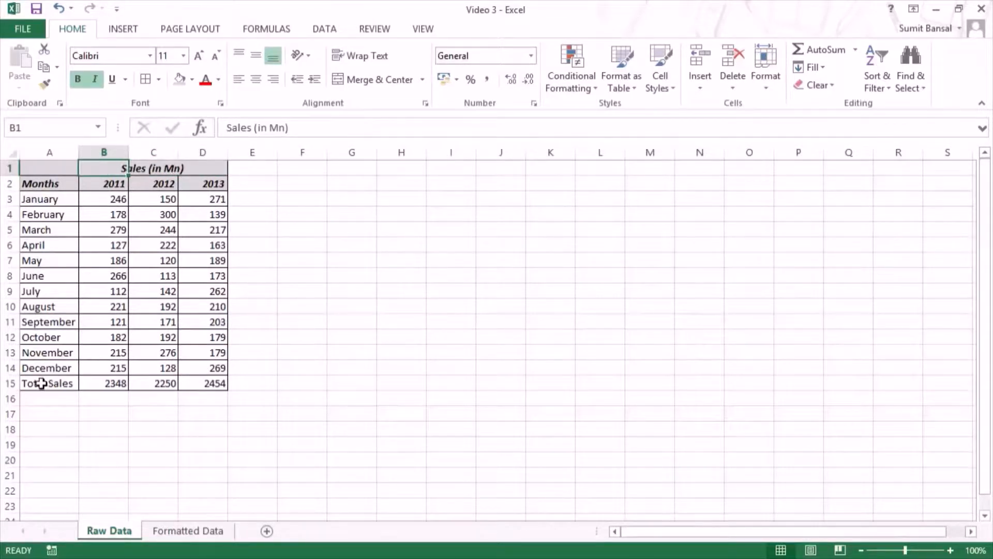
Step: Fill the Total Sales row A15:D15 with light green and make its text bold
{"action": "left_click_drag", "start_coordinate": [42, 383], "coordinate": [207, 384]}
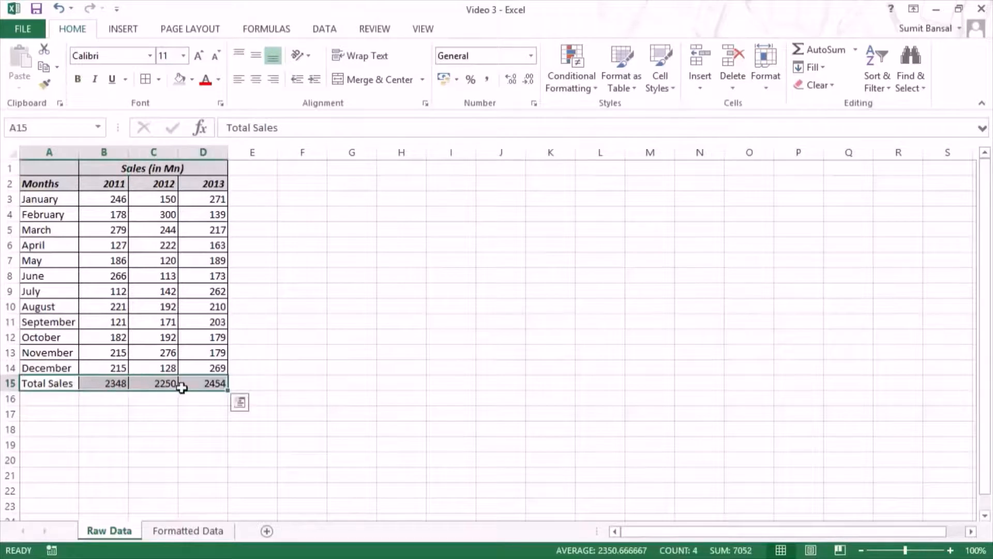
{"action": "left_click", "coordinate": [191, 80]}
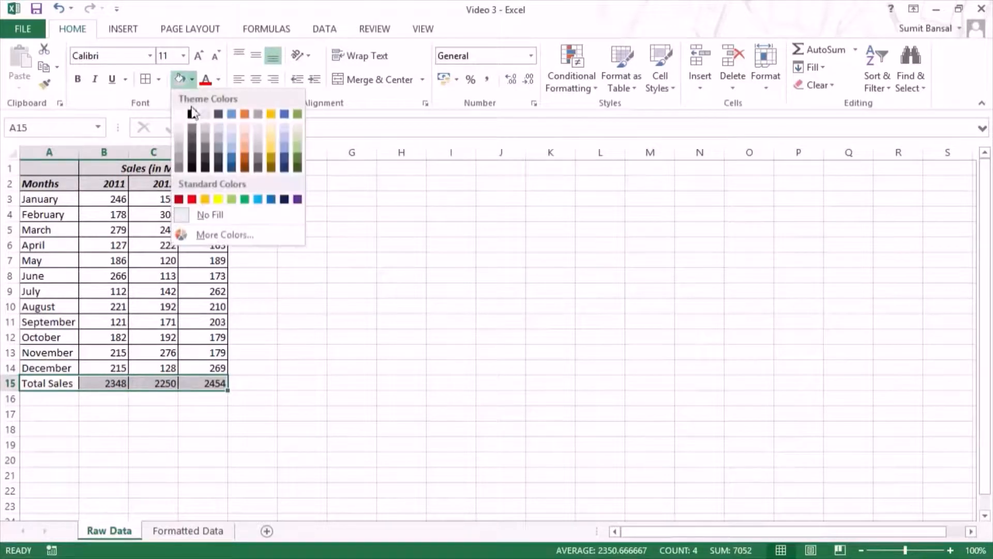
{"action": "left_click", "coordinate": [296, 140]}
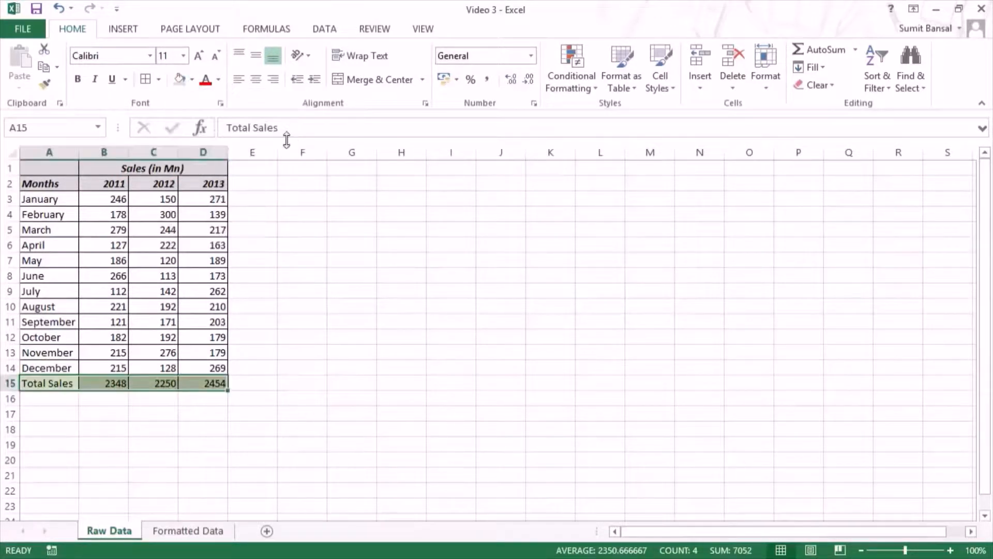
{"action": "left_click", "coordinate": [78, 79]}
{"action": "left_click", "coordinate": [333, 362]}
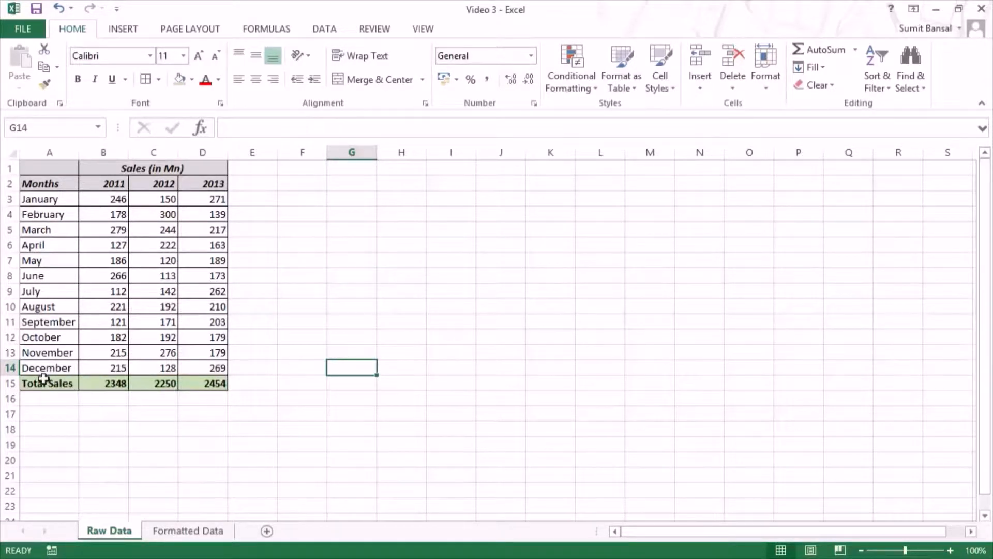
Step: Apply a double-line top border to the Total Sales row A15:D15
{"action": "left_click", "coordinate": [45, 382]}
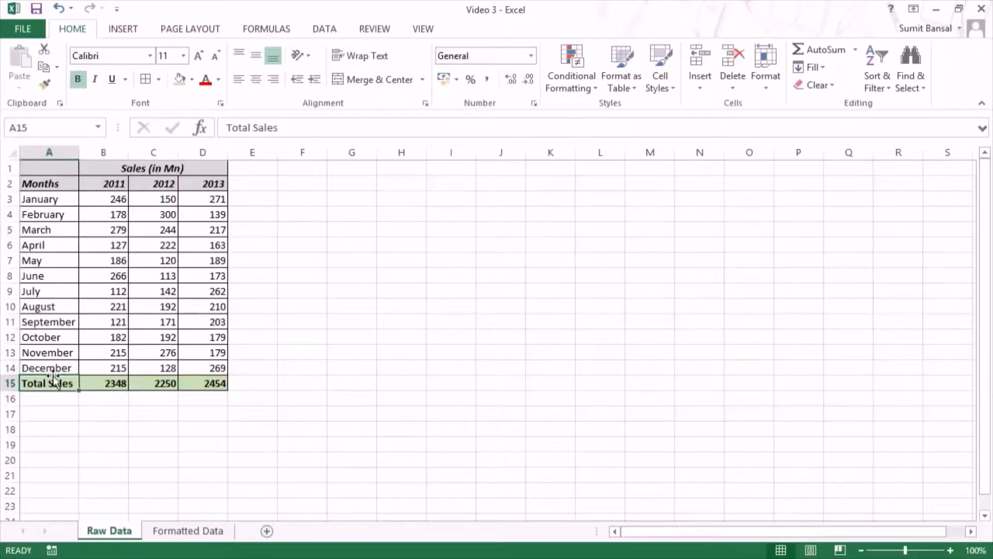
{"action": "left_click_drag", "start_coordinate": [44, 384], "coordinate": [206, 382]}
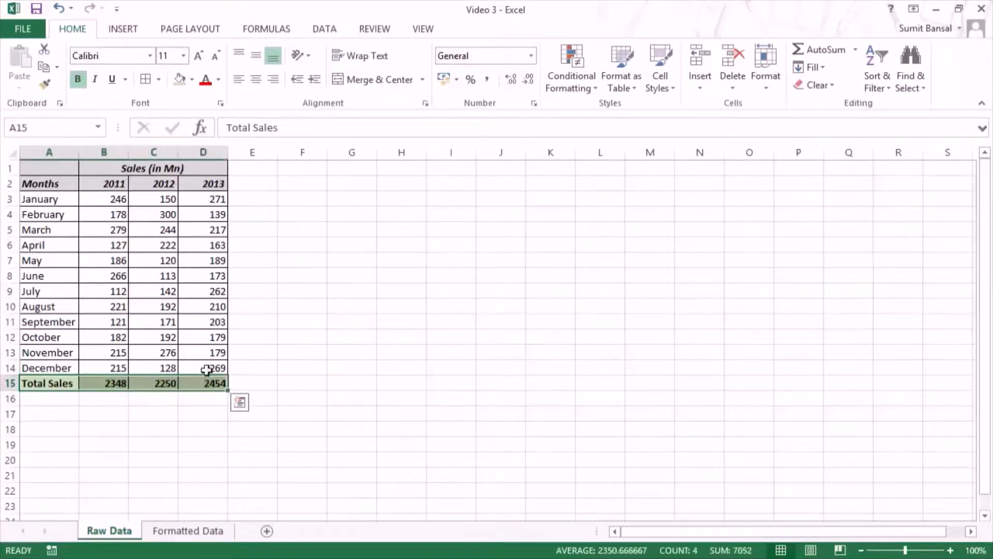
{"action": "left_click", "coordinate": [159, 80]}
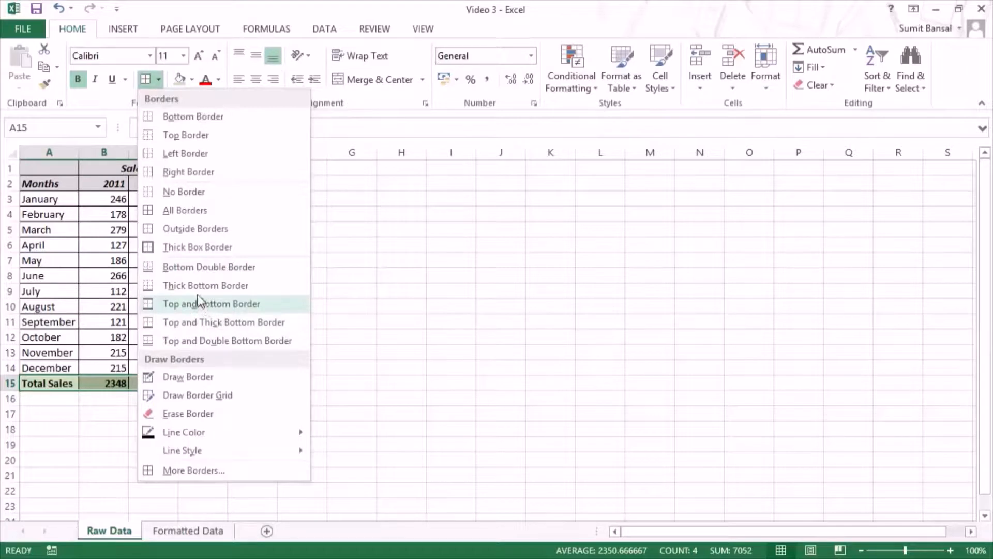
{"action": "left_click", "coordinate": [201, 322]}
{"action": "key", "text": "ctrl+1"}
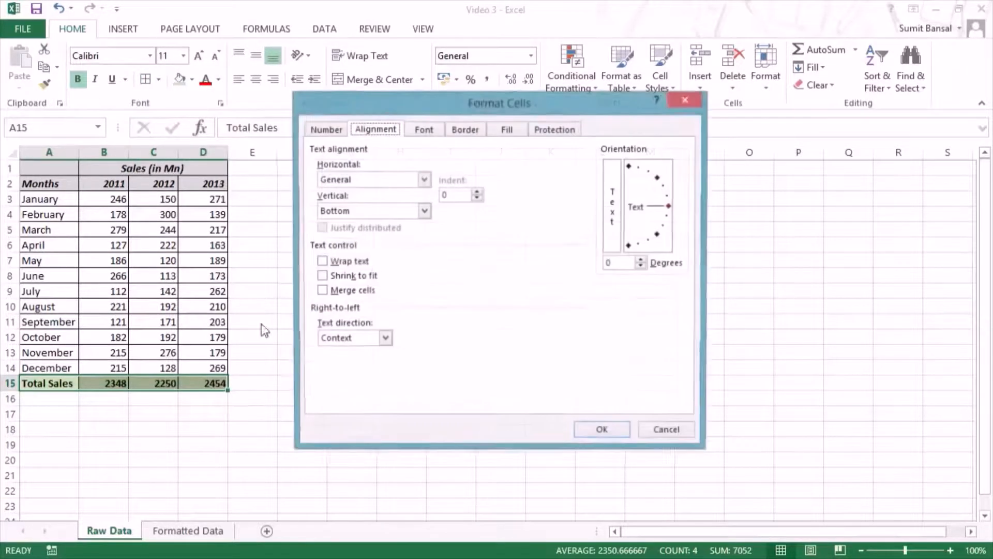
{"action": "left_click", "coordinate": [464, 130]}
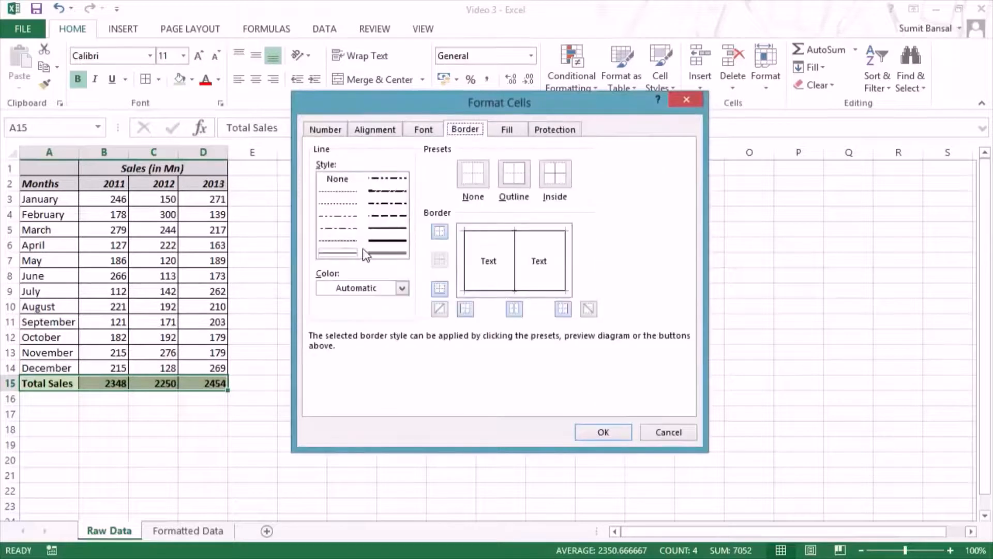
{"action": "left_click", "coordinate": [376, 254]}
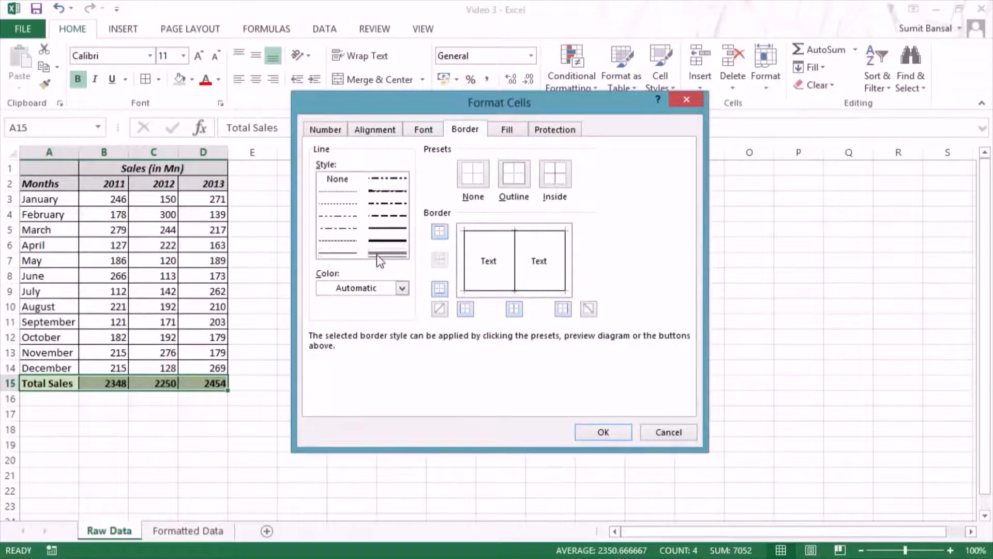
{"action": "left_click", "coordinate": [501, 233]}
{"action": "left_click", "coordinate": [592, 434]}
{"action": "left_click", "coordinate": [296, 333]}
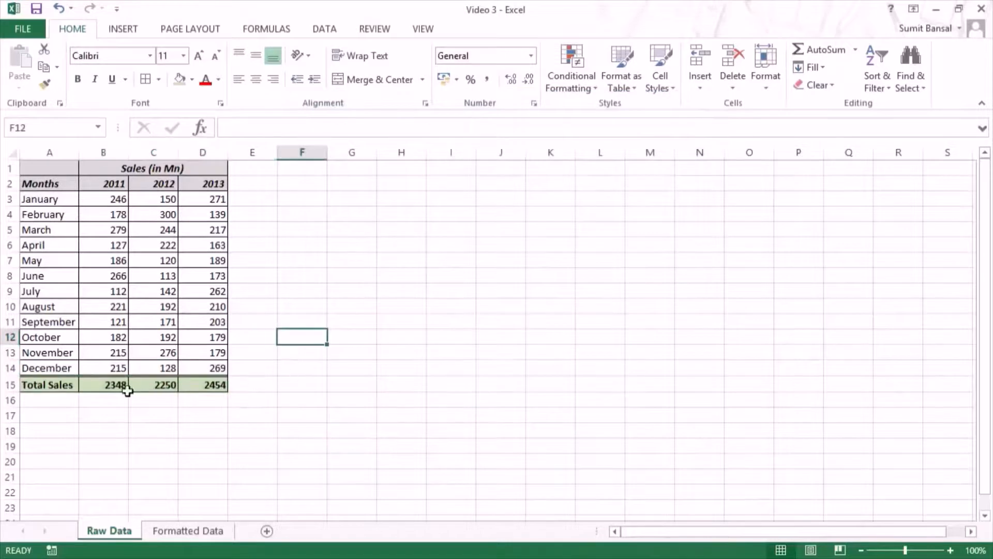
Step: Compare the Total Sales row with the finished table on the Formatted Data sheet and return to Raw Data
{"action": "left_click_drag", "start_coordinate": [40, 382], "coordinate": [204, 384]}
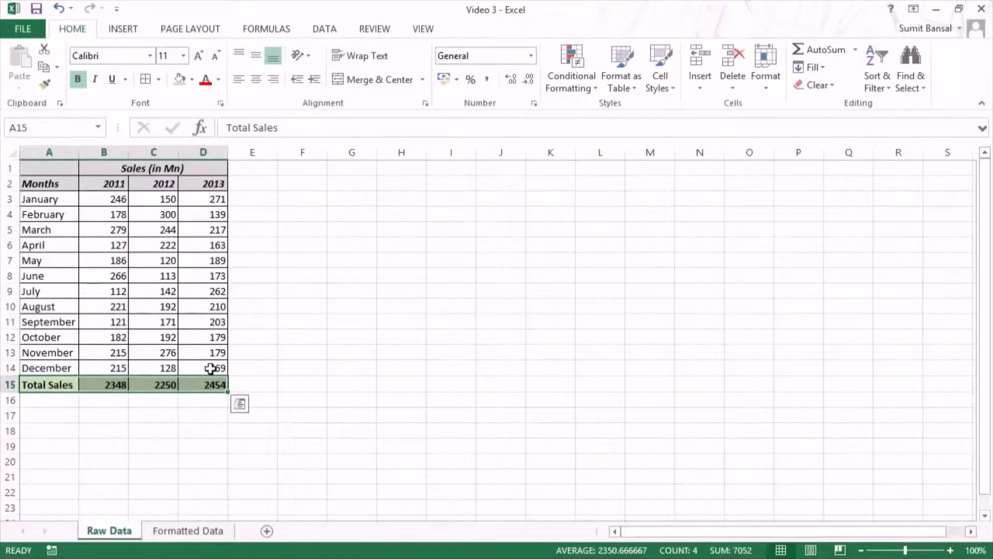
{"action": "left_click", "coordinate": [184, 533]}
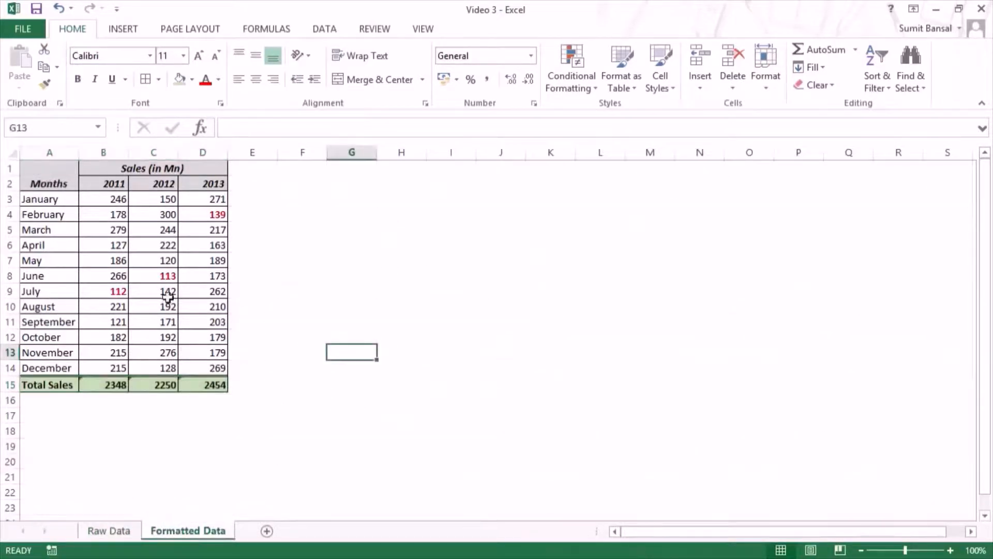
{"action": "left_click", "coordinate": [101, 532]}
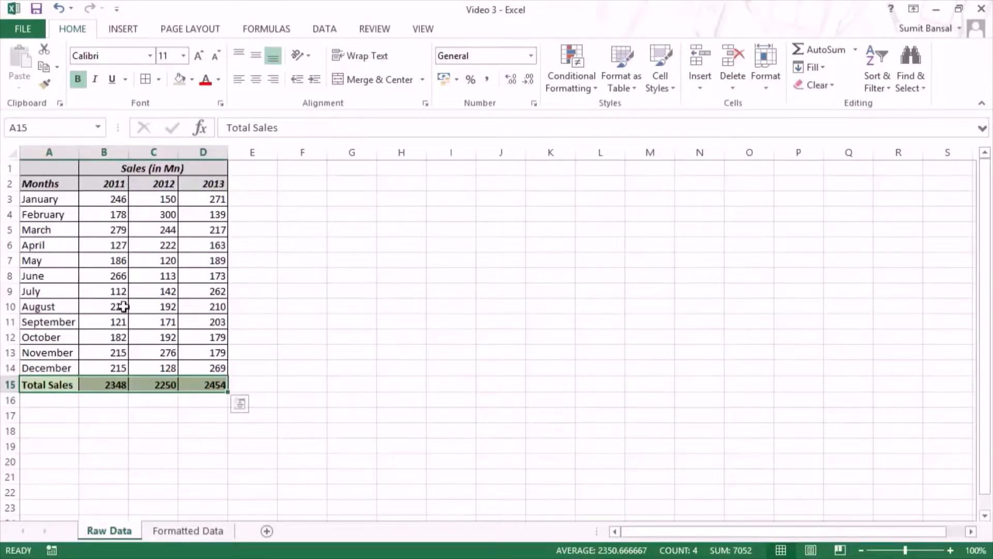
Step: Make the lowest 2011 value, July's sales in cell B9, bold with a red font colour
{"action": "left_click", "coordinate": [118, 291]}
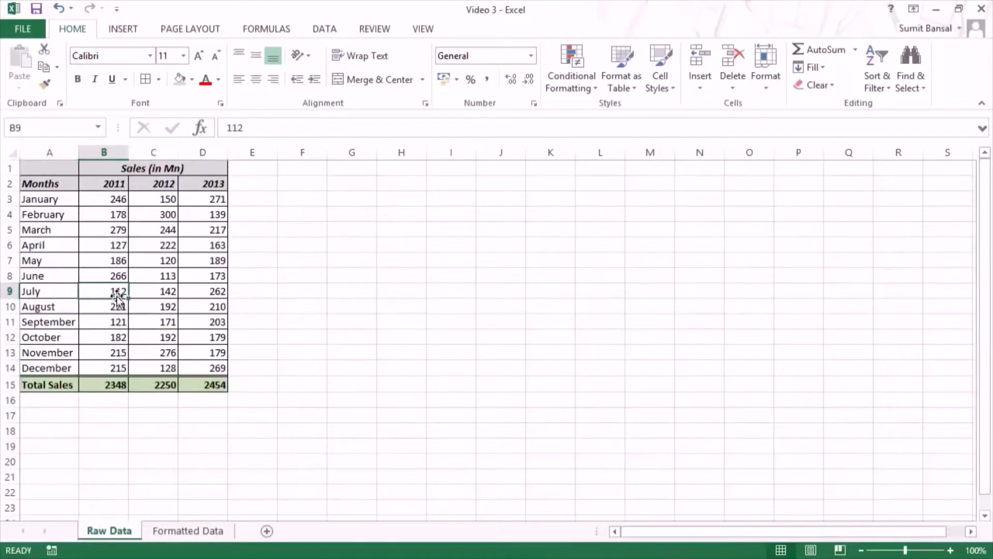
{"action": "left_click", "coordinate": [205, 80]}
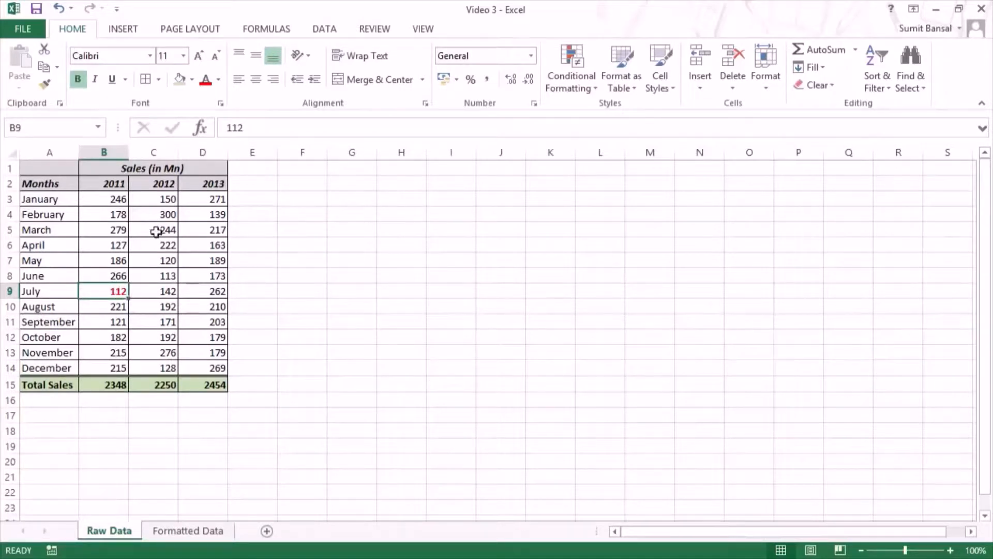
Step: Try making June 2012's value in C8 bold red and repeating the last action on D4, and undo these changes
{"action": "left_click", "coordinate": [160, 275]}
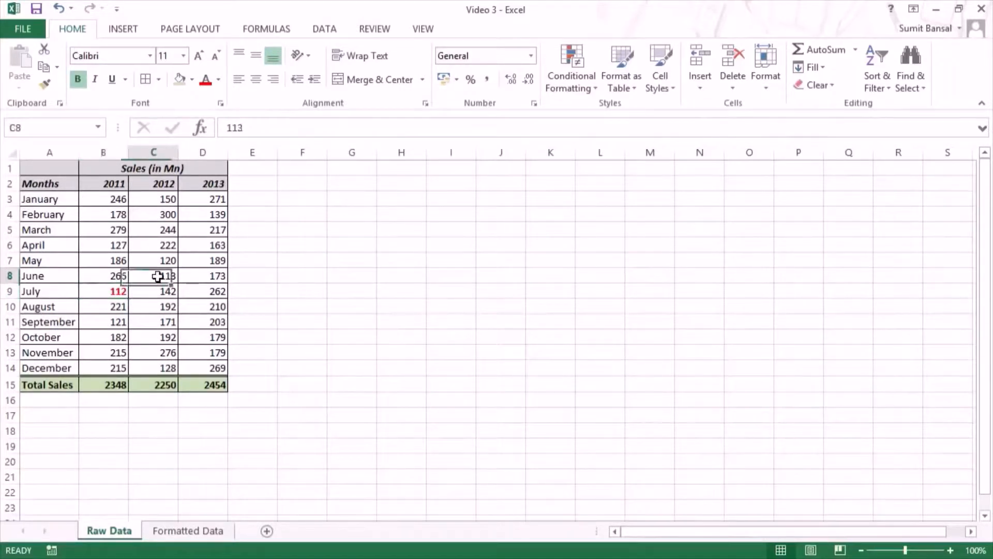
{"action": "left_click", "coordinate": [206, 80]}
{"action": "left_click", "coordinate": [77, 79]}
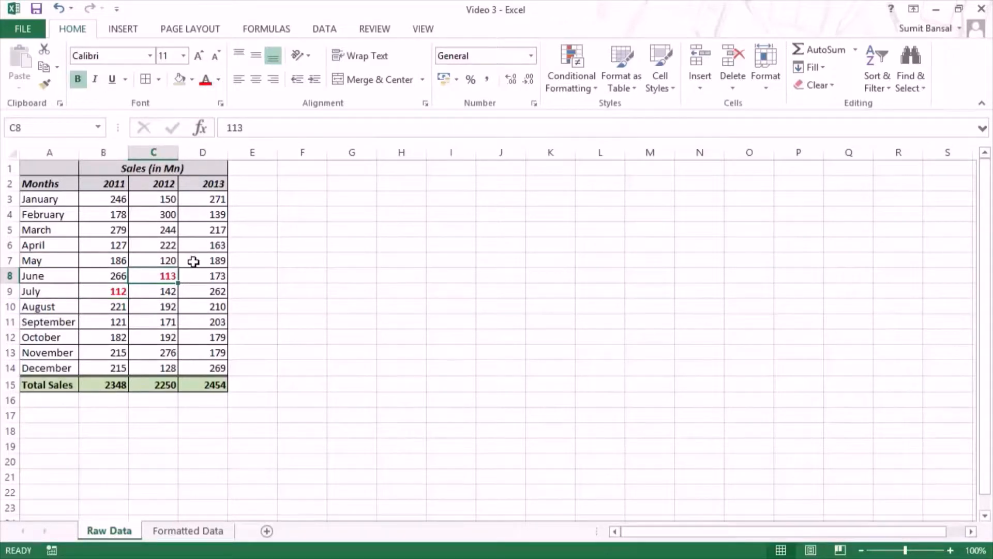
{"action": "left_click", "coordinate": [211, 217]}
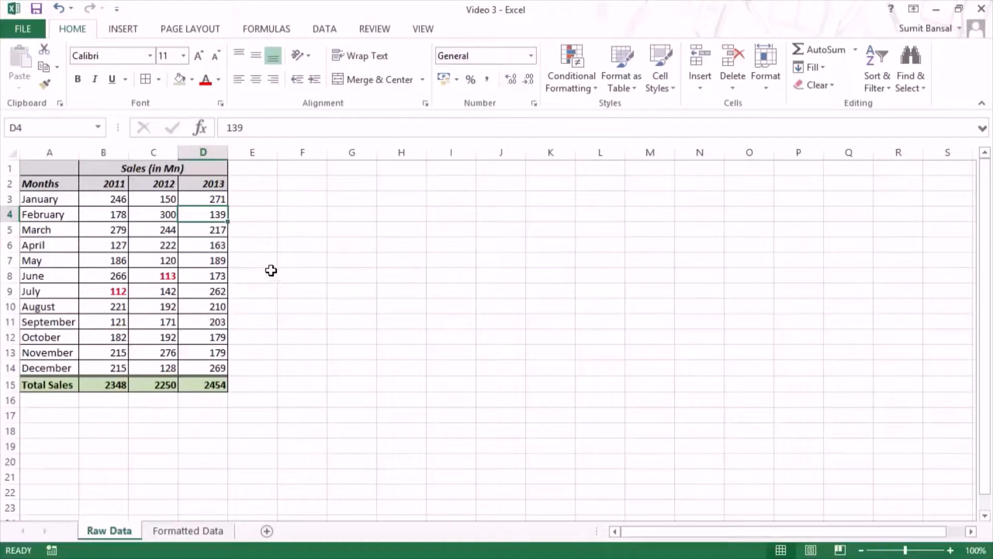
{"action": "key", "text": "F4"}
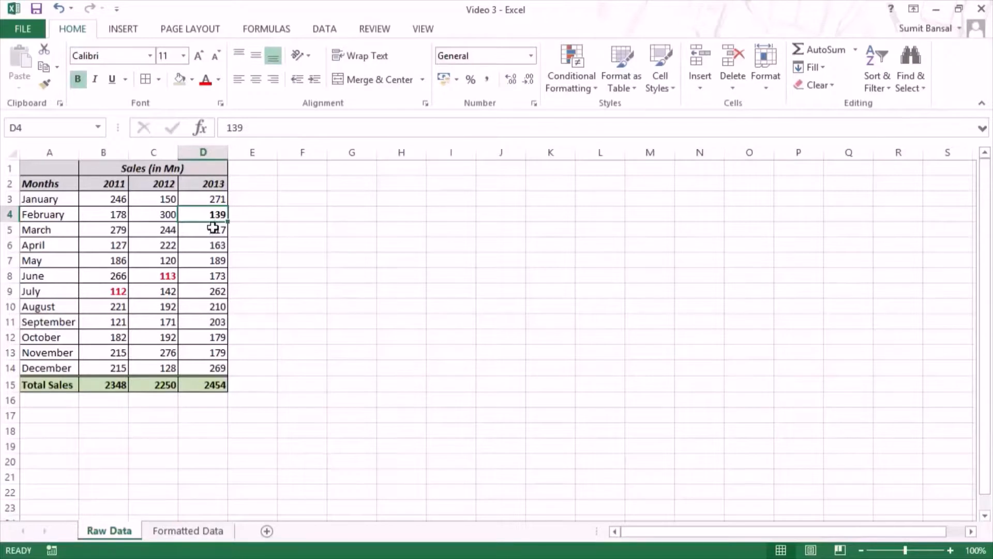
{"action": "key", "text": "ctrl+z"}
{"action": "key", "text": "ctrl+z"}
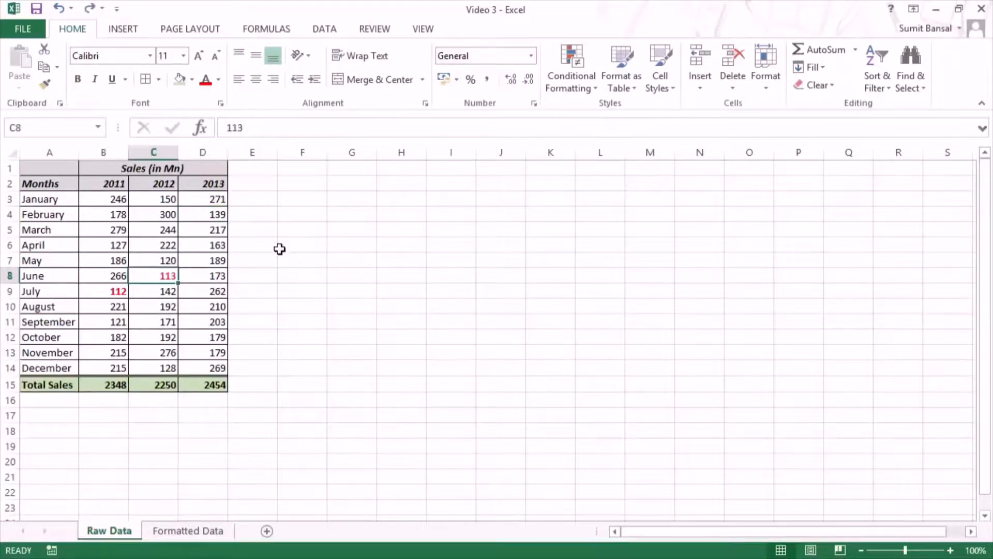
{"action": "key", "text": "ctrl+z"}
Step: Make the lowest 2012 and 2013 values, cells C8 and D4, red and bold
{"action": "left_click", "coordinate": [206, 87]}
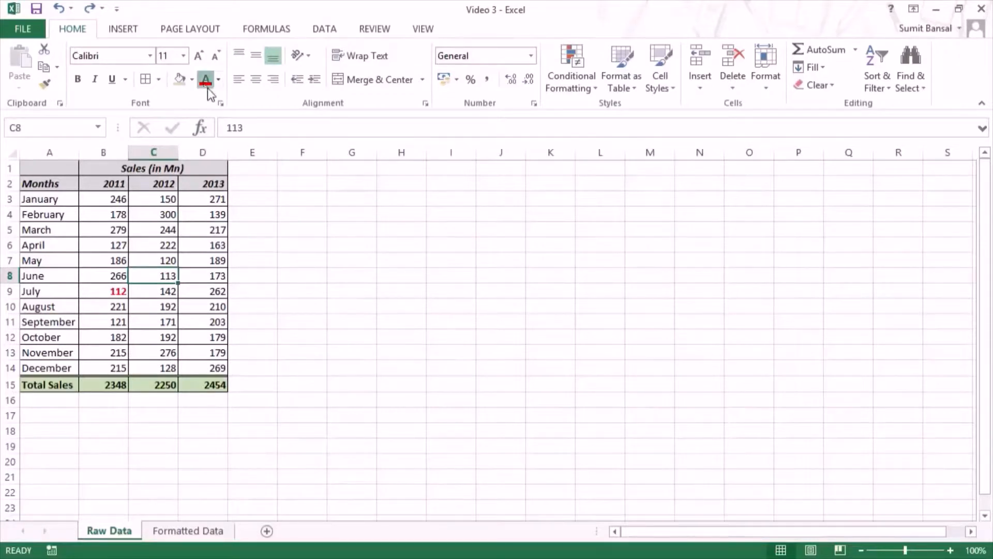
{"action": "left_click", "coordinate": [218, 217]}
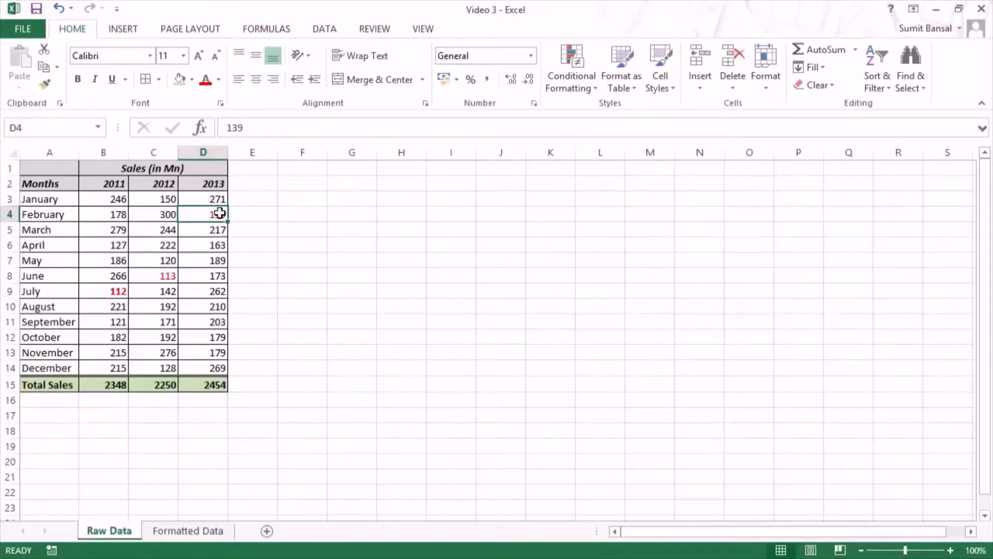
{"action": "left_click", "coordinate": [160, 274]}
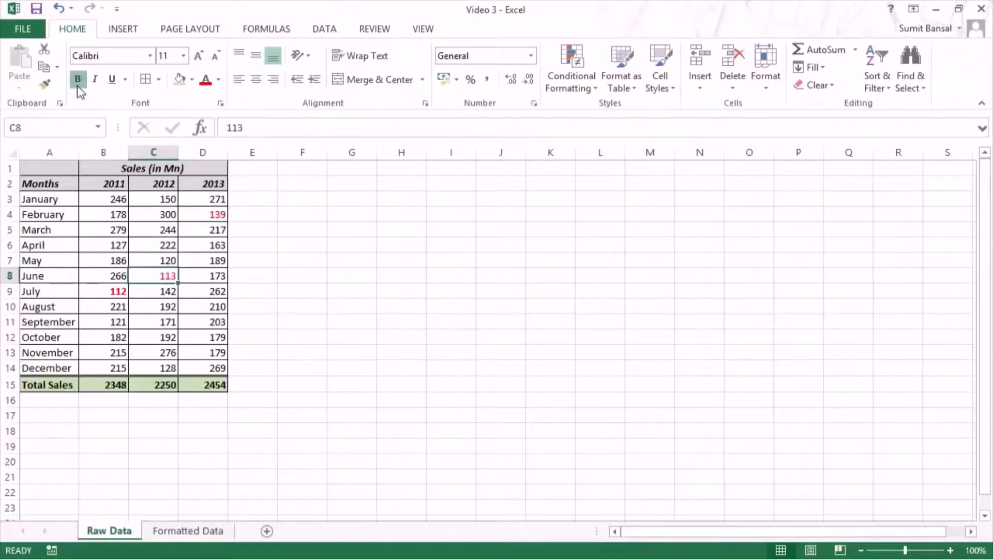
{"action": "left_click", "coordinate": [212, 216]}
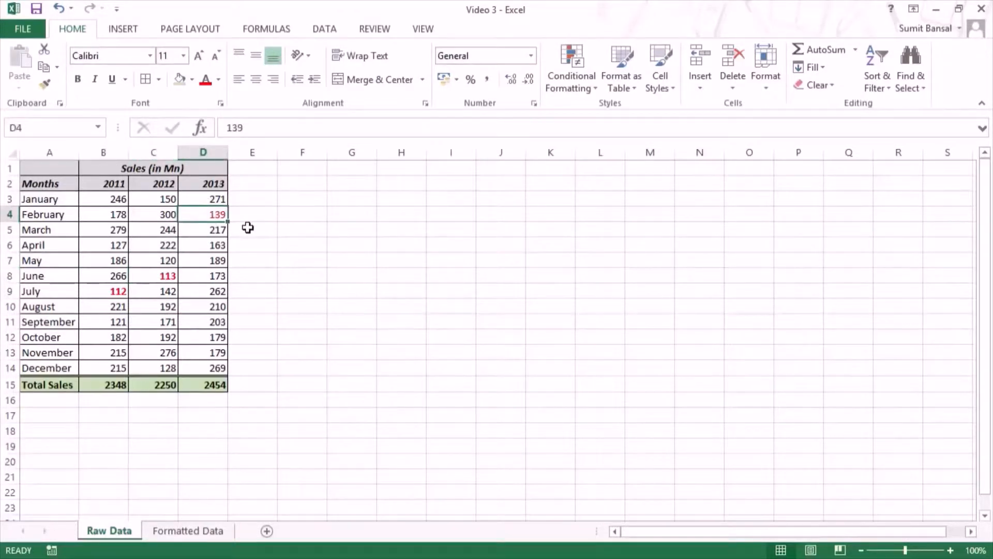
{"action": "key", "text": "ctrl+b"}
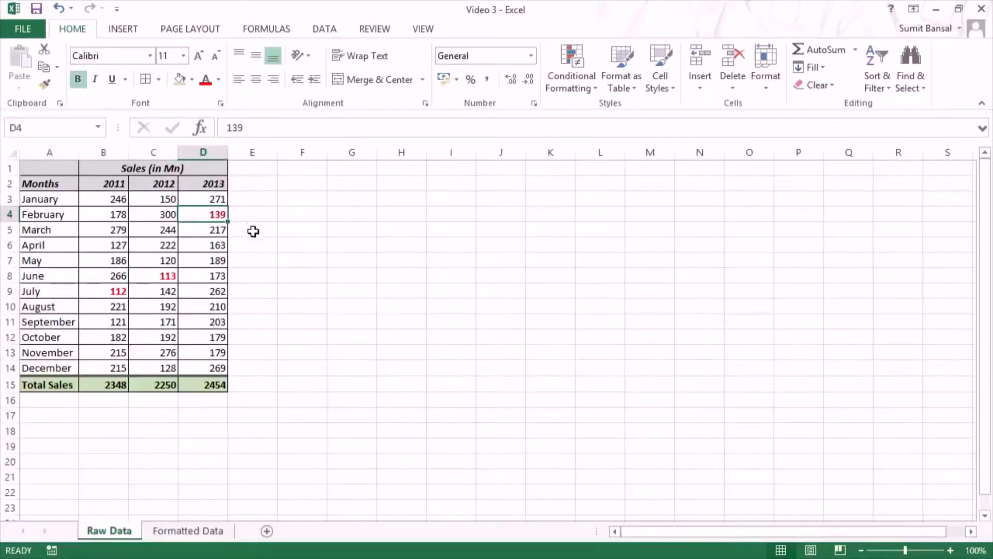
Step: Compare the table with the Formatted Data sheet and hide the gridlines on Raw Data
{"action": "left_click", "coordinate": [188, 530]}
{"action": "left_click", "coordinate": [118, 532]}
{"action": "left_click", "coordinate": [252, 170]}
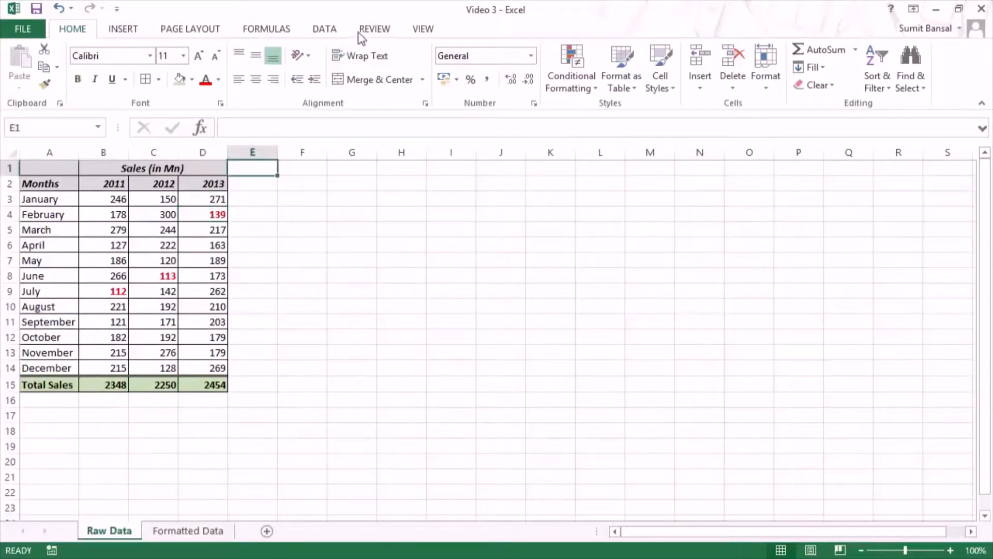
{"action": "left_click", "coordinate": [422, 32]}
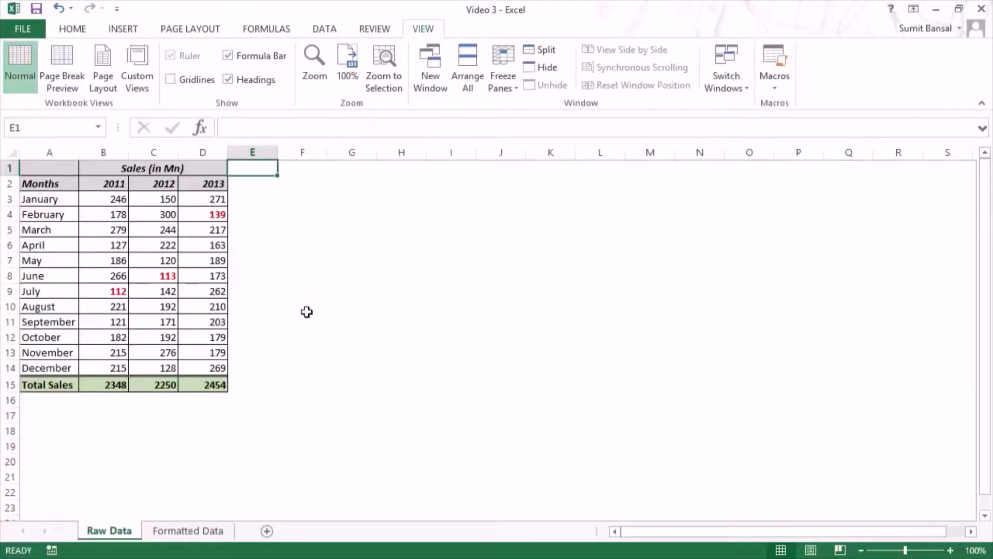
{"action": "left_click", "coordinate": [309, 385]}
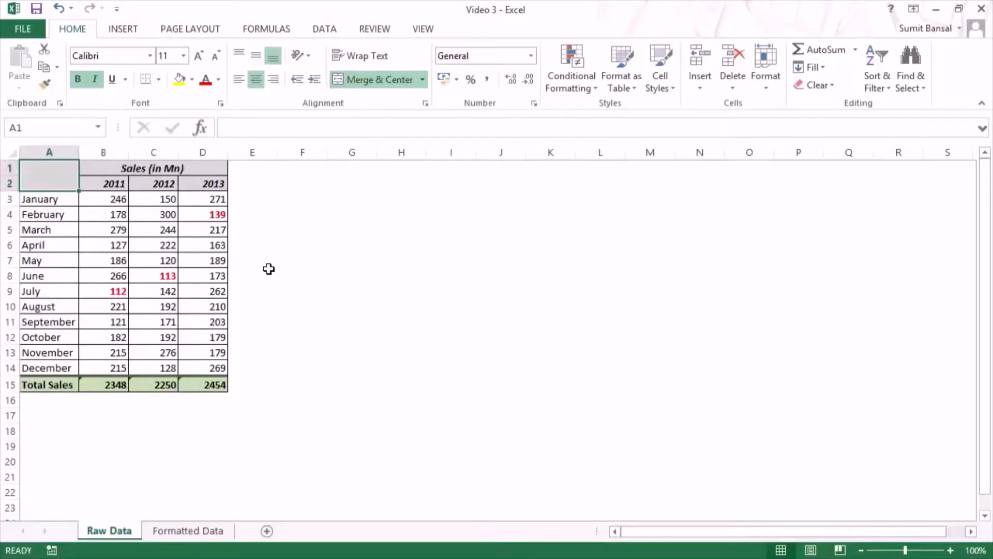
Step: Fill cell F3 with yellow and copy its format to cell I3 using Format Painter
{"action": "left_click", "coordinate": [311, 199]}
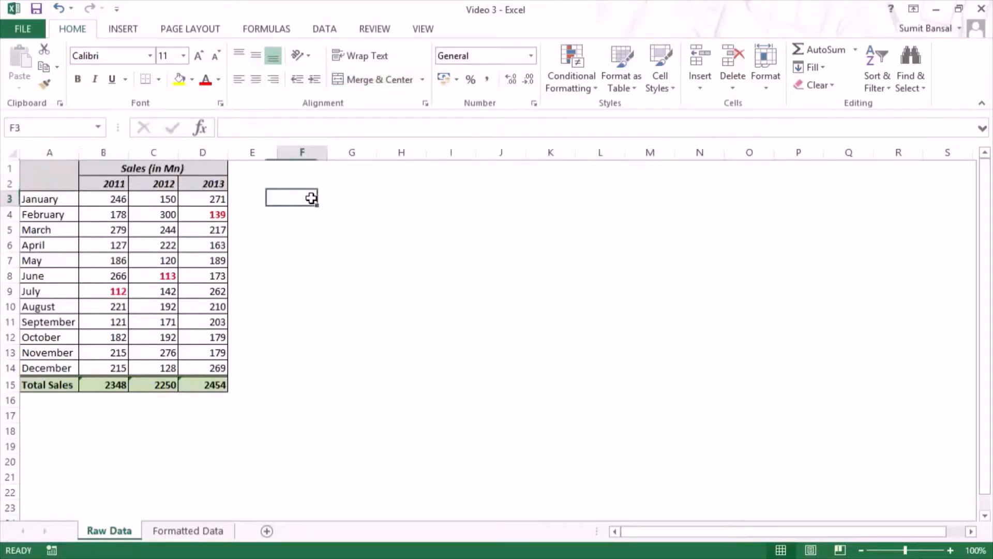
{"action": "left_click", "coordinate": [180, 80]}
{"action": "left_click", "coordinate": [333, 241]}
{"action": "left_click", "coordinate": [306, 200]}
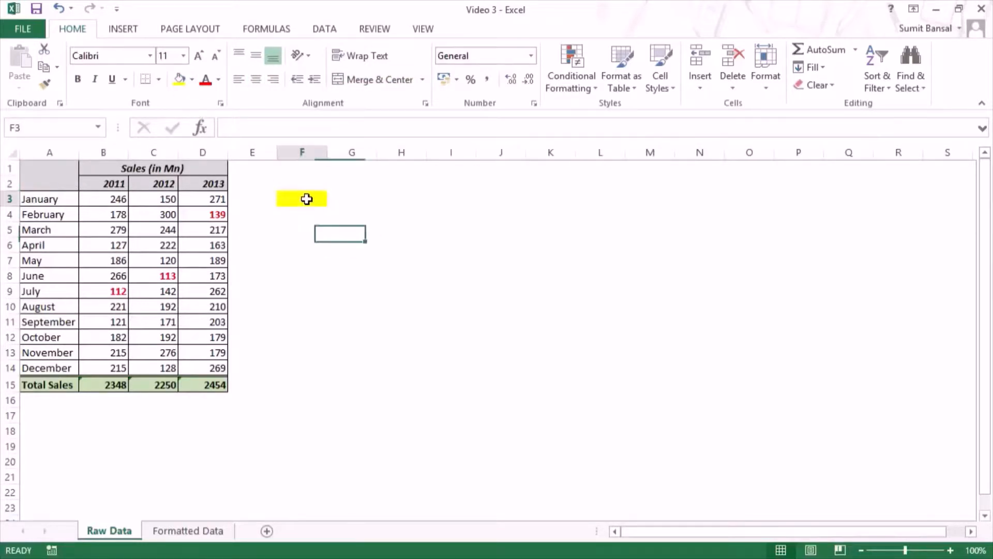
{"action": "left_click", "coordinate": [49, 87]}
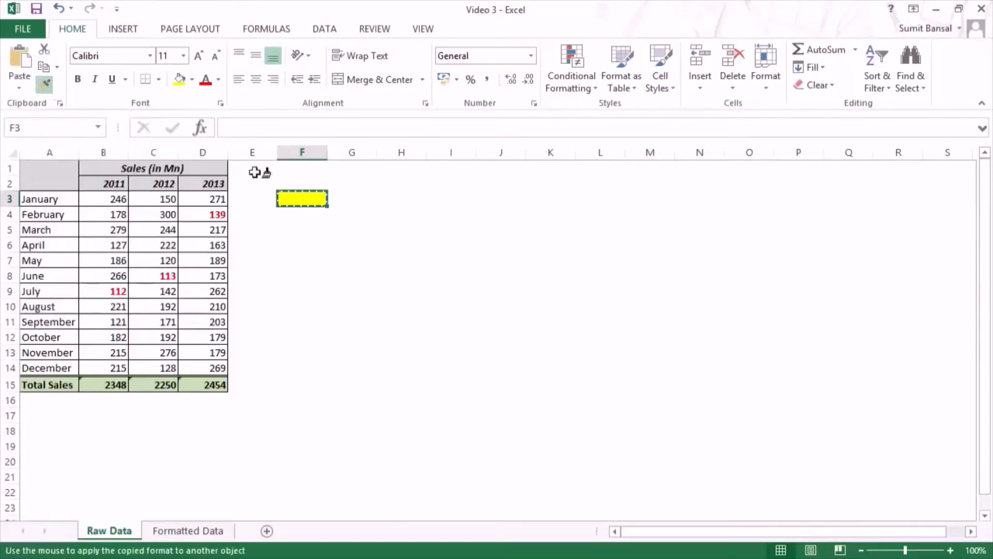
{"action": "left_click", "coordinate": [452, 194]}
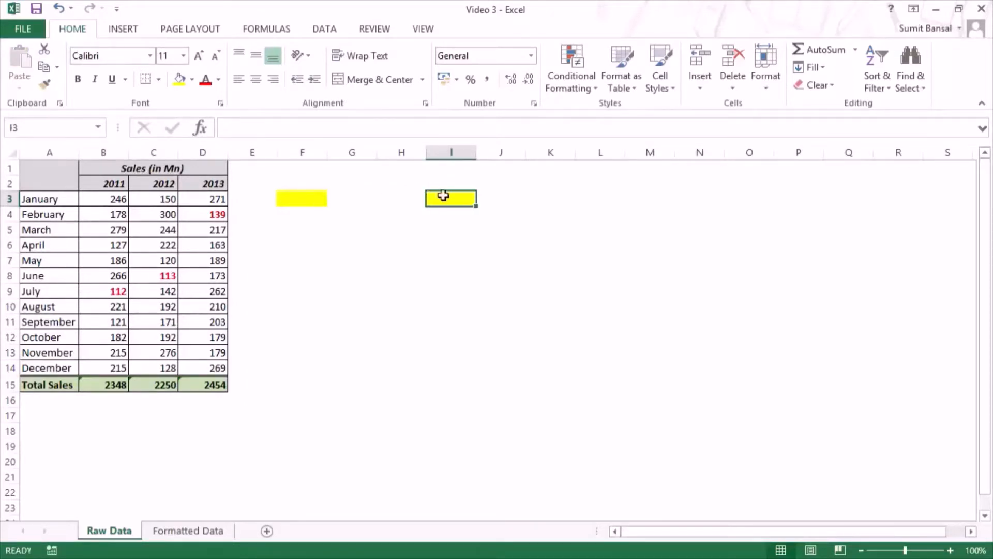
Step: Add borders to the yellow cell F3 and enter a person's full name in it
{"action": "left_click", "coordinate": [293, 199]}
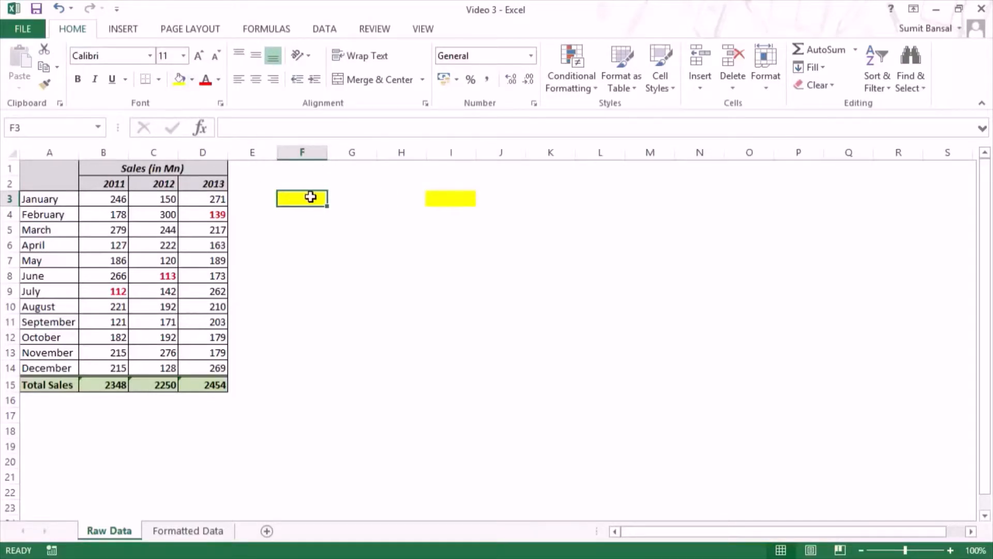
{"action": "left_click", "coordinate": [158, 79]}
{"action": "left_click", "coordinate": [205, 210]}
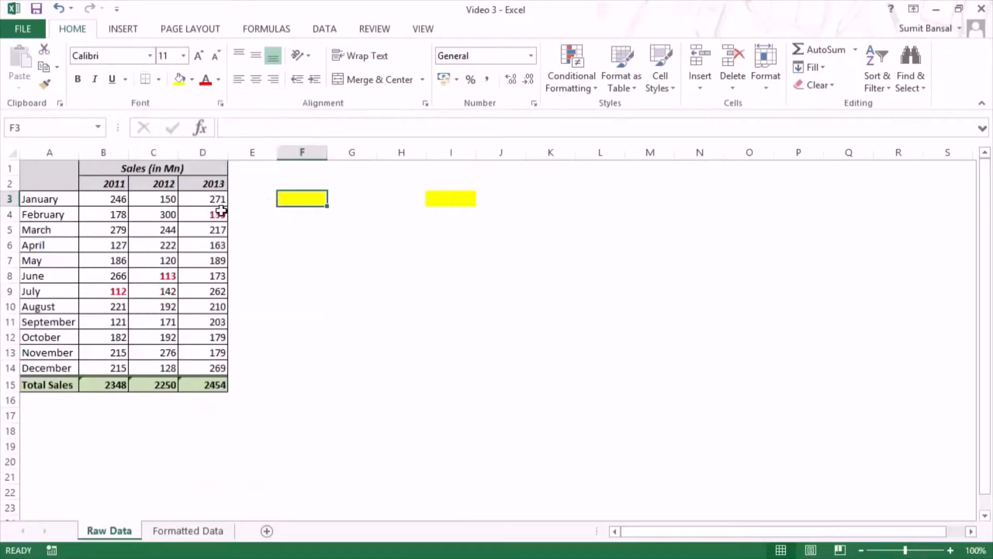
{"action": "double_click", "coordinate": [293, 200]}
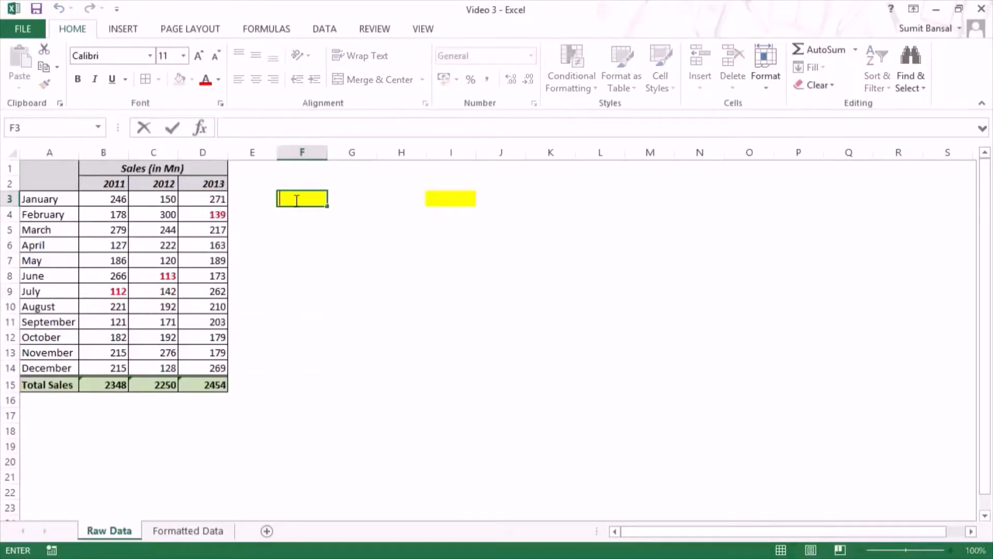
{"action": "type", "text": "Sumit Bansa"}
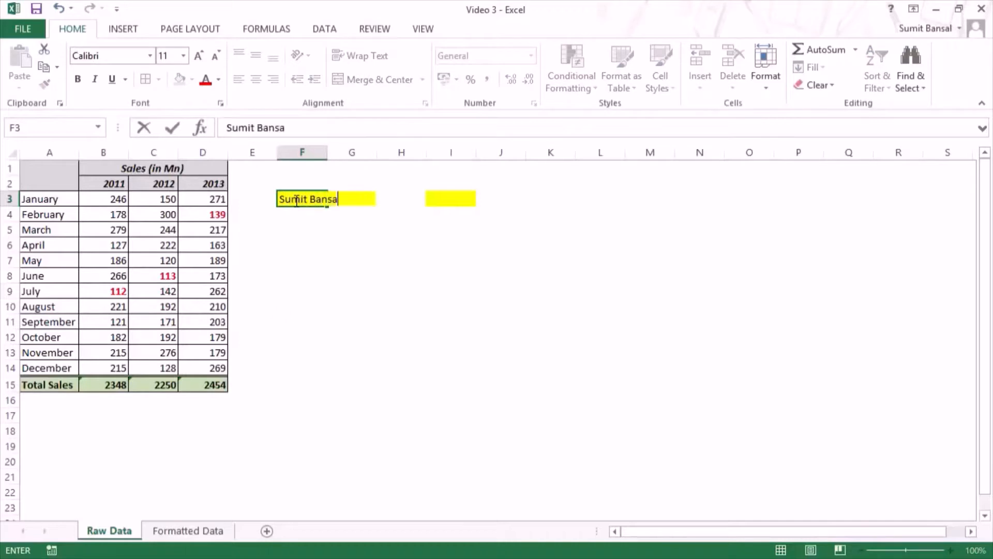
{"action": "type", "text": "l"}
{"action": "key", "text": "Return"}
Step: Change the font colour of F3 to a shade of red and copy its format to cell I4 using Format Painter
{"action": "left_click", "coordinate": [296, 201]}
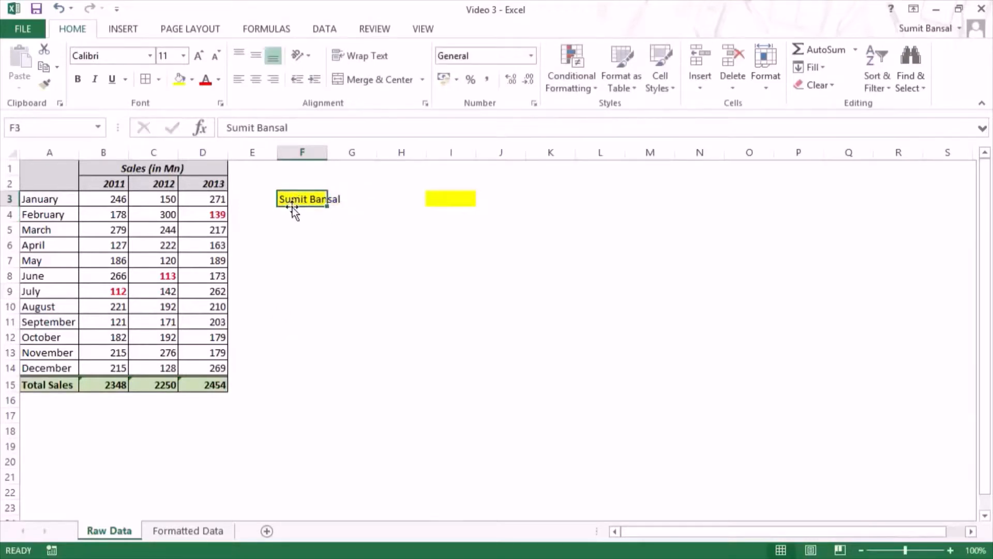
{"action": "left_click", "coordinate": [219, 79]}
{"action": "left_click", "coordinate": [227, 218]}
{"action": "left_click", "coordinate": [361, 236]}
{"action": "left_click", "coordinate": [313, 200]}
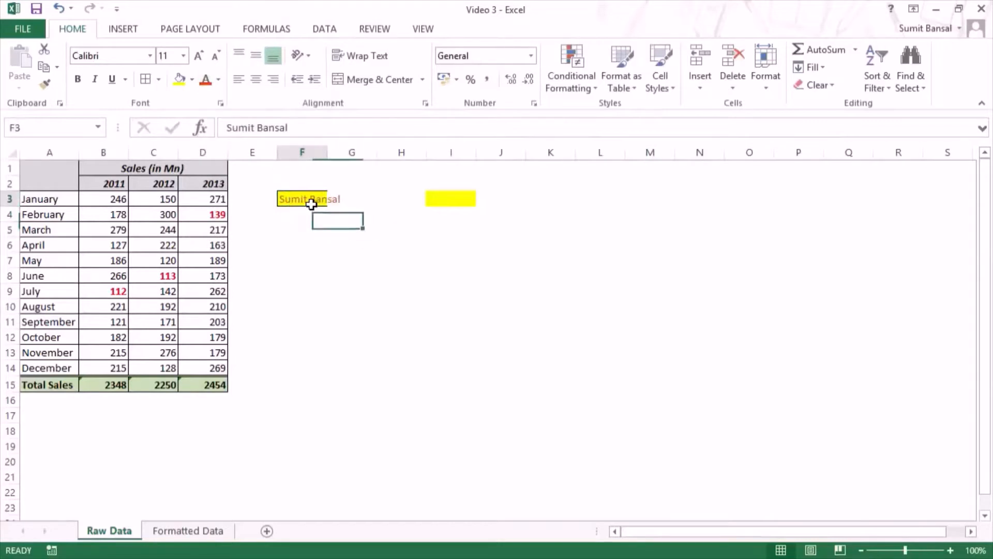
{"action": "left_click", "coordinate": [48, 84]}
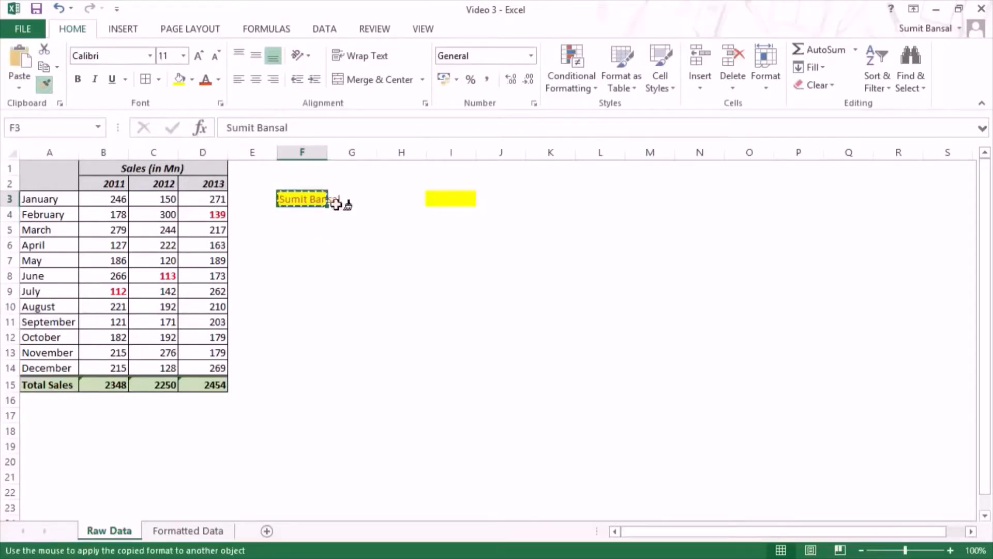
{"action": "left_click", "coordinate": [450, 215]}
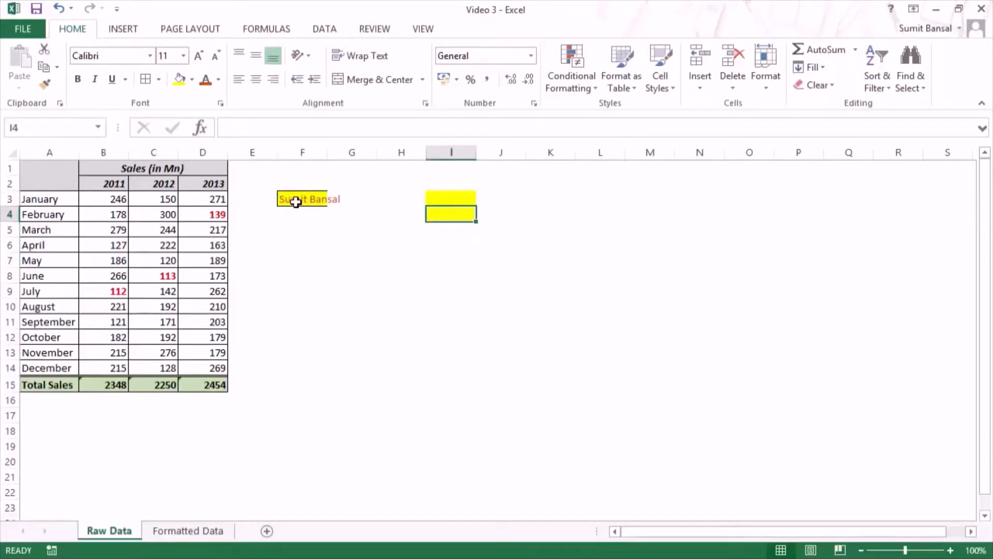
Step: Enter the same full name in cell I4 to test the copied format
{"action": "double_click", "coordinate": [458, 215]}
{"action": "type", "text": "Sumit"}
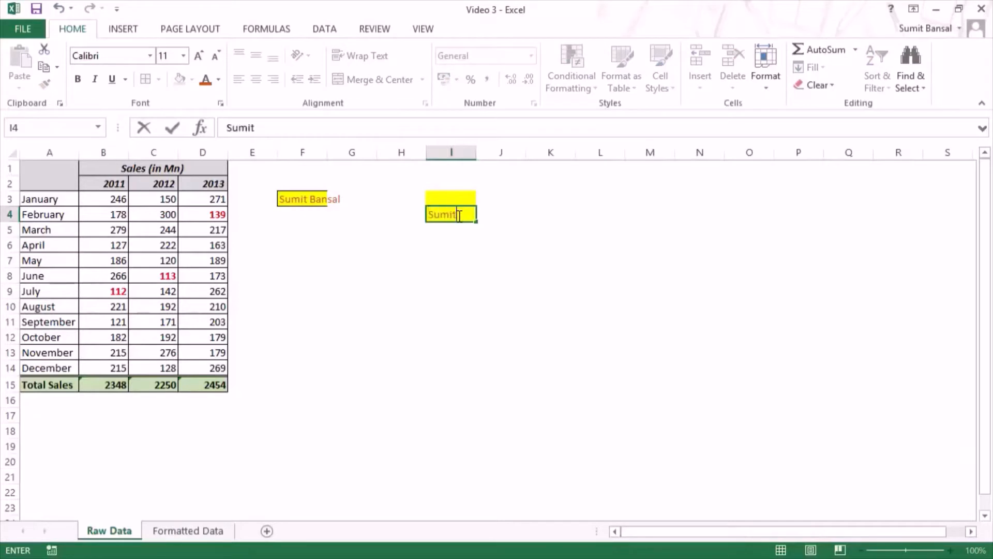
{"action": "type", "text": " Bansal"}
{"action": "key", "text": "Return"}
{"action": "left_click", "coordinate": [460, 216]}
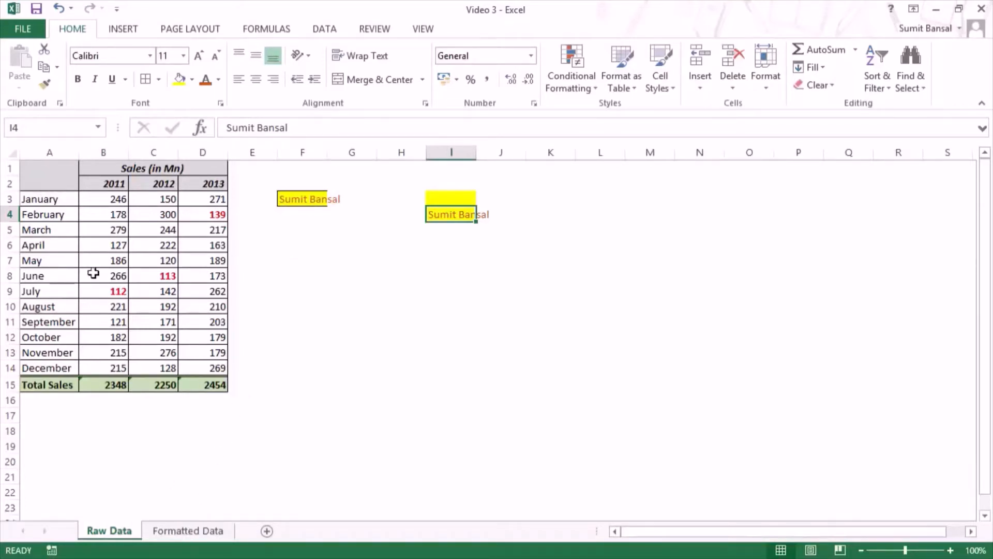
Step: Clear only the formats from the sales table A1:D15 on the Raw Data sheet
{"action": "left_click", "coordinate": [189, 533]}
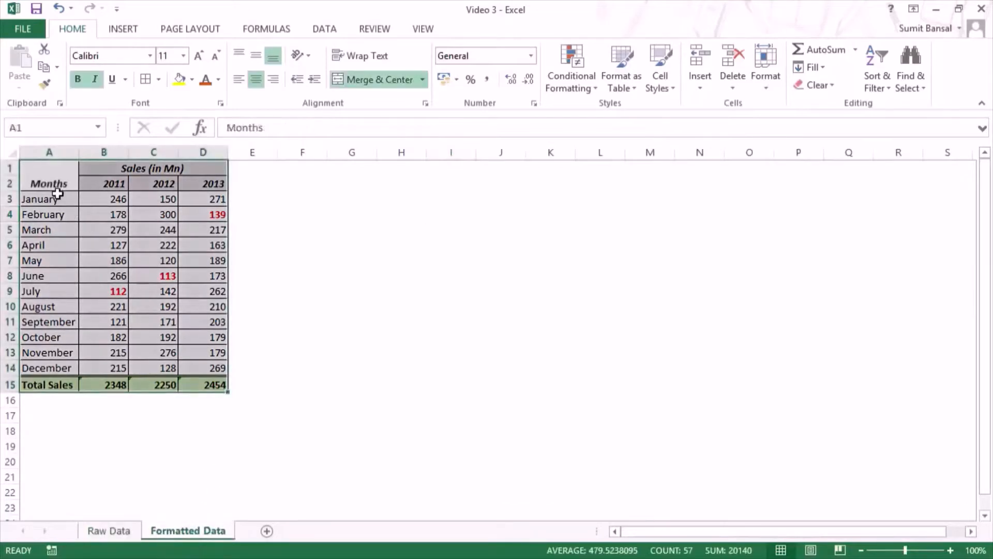
{"action": "left_click", "coordinate": [125, 532]}
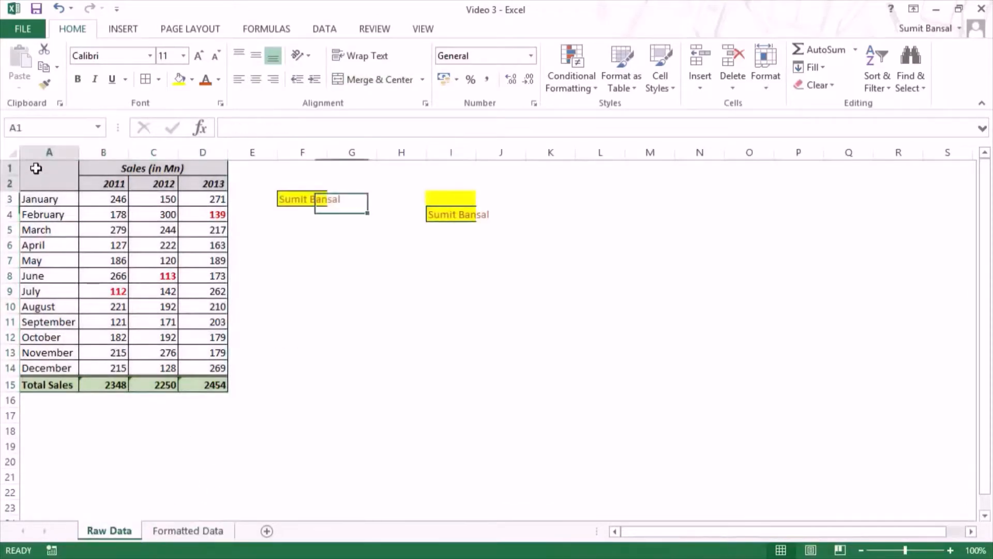
{"action": "left_click_drag", "start_coordinate": [31, 166], "coordinate": [200, 381]}
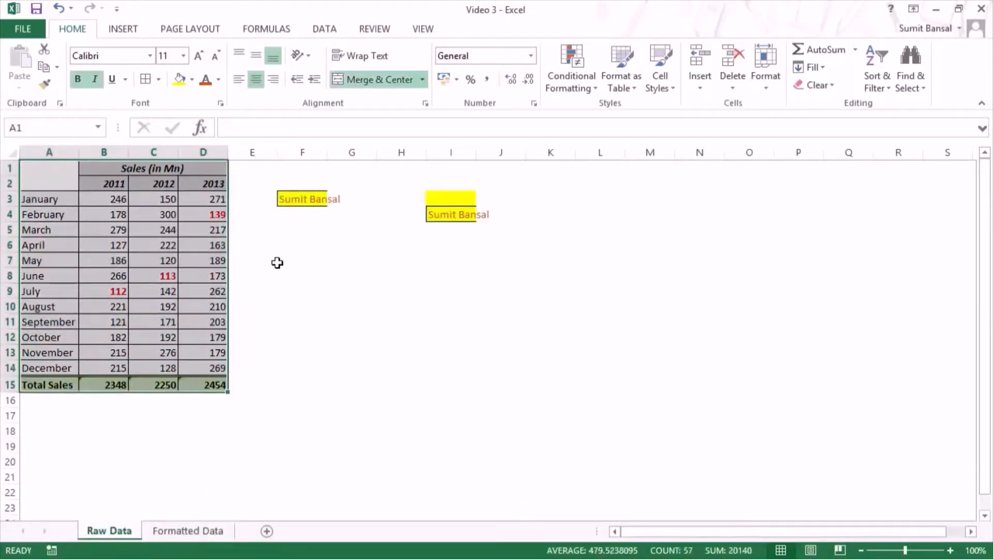
{"action": "left_click", "coordinate": [823, 84]}
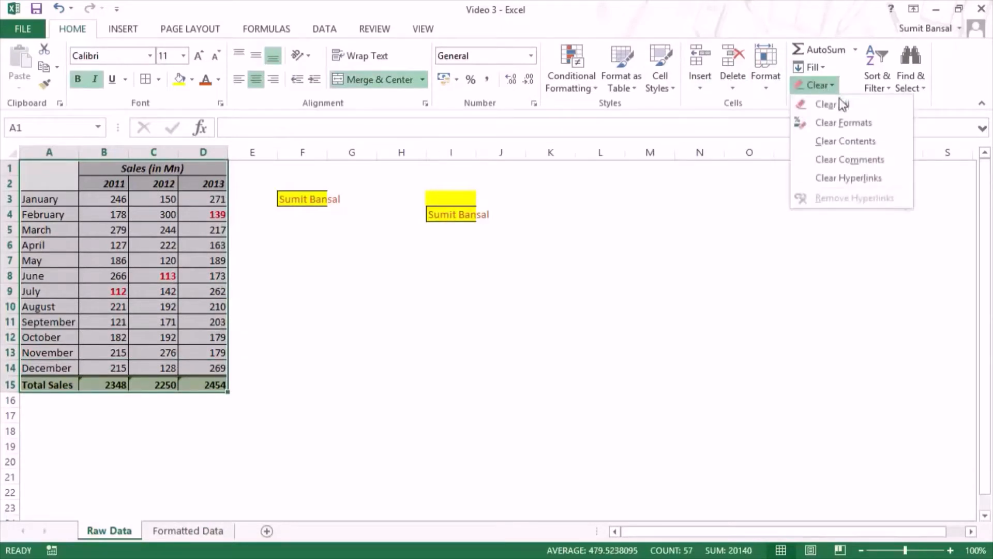
{"action": "left_click", "coordinate": [844, 124]}
{"action": "left_click_drag", "start_coordinate": [552, 296], "coordinate": [550, 307]}
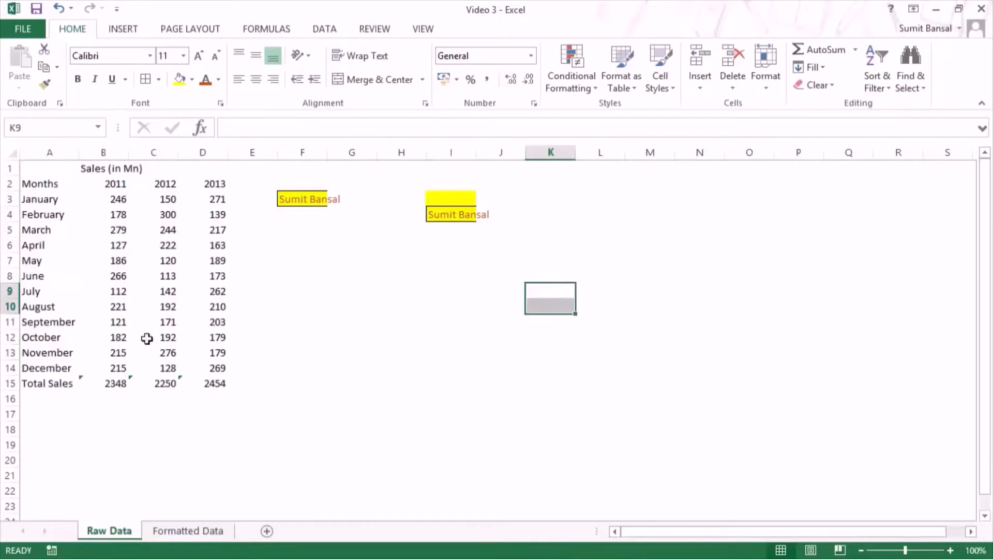
Step: Copy the format of table A1:D15 on Formatted Data to A1:D15 on Raw Data using Format Painter
{"action": "left_click", "coordinate": [188, 531]}
{"action": "left_click", "coordinate": [350, 364]}
{"action": "left_click", "coordinate": [57, 190]}
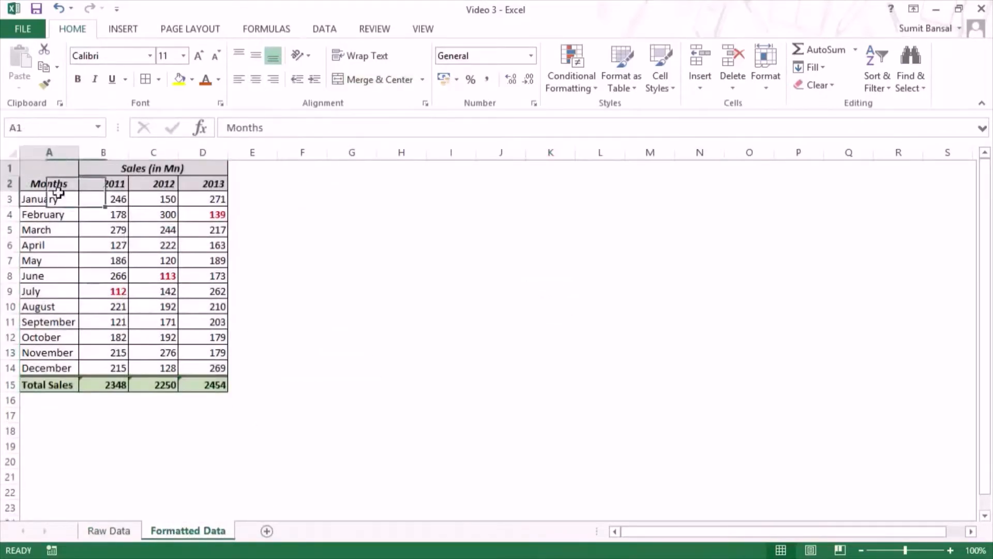
{"action": "left_click_drag", "start_coordinate": [57, 192], "coordinate": [195, 381]}
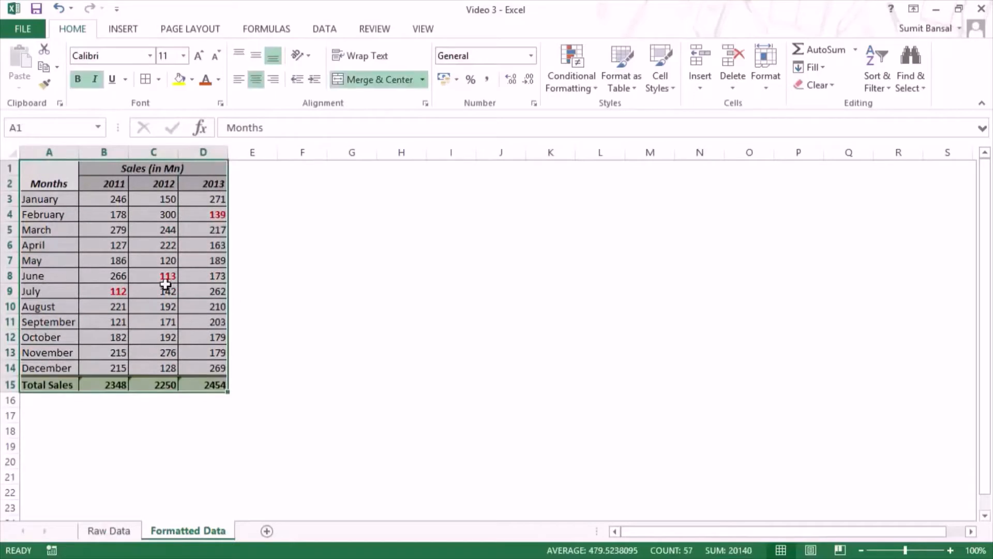
{"action": "left_click", "coordinate": [44, 85]}
{"action": "left_click", "coordinate": [109, 531]}
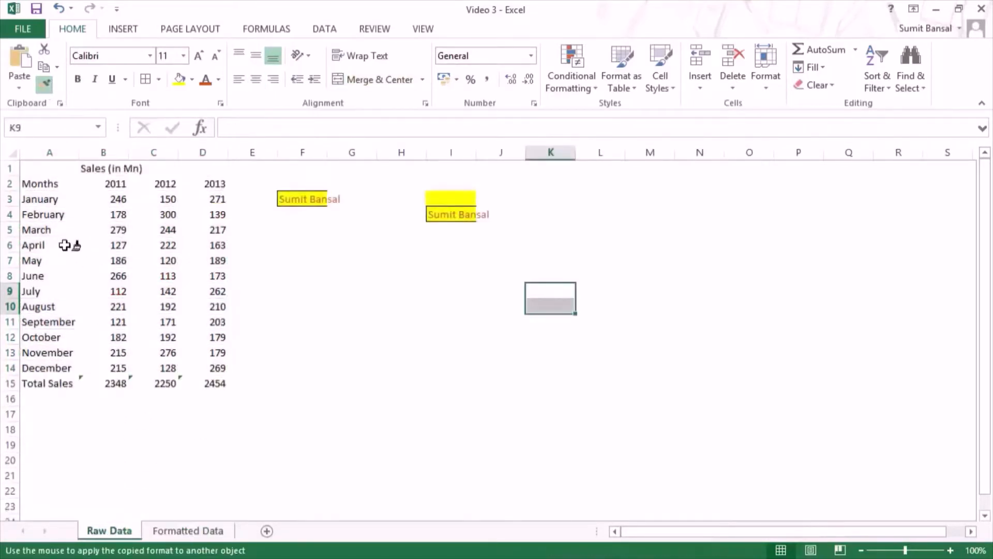
{"action": "mouse_move", "coordinate": [36, 169]}
{"action": "left_mouse_down"}
{"action": "mouse_move", "coordinate": [91, 244]}
{"action": "mouse_move", "coordinate": [188, 339]}
{"action": "mouse_move", "coordinate": [210, 378]}
{"action": "left_mouse_up"}
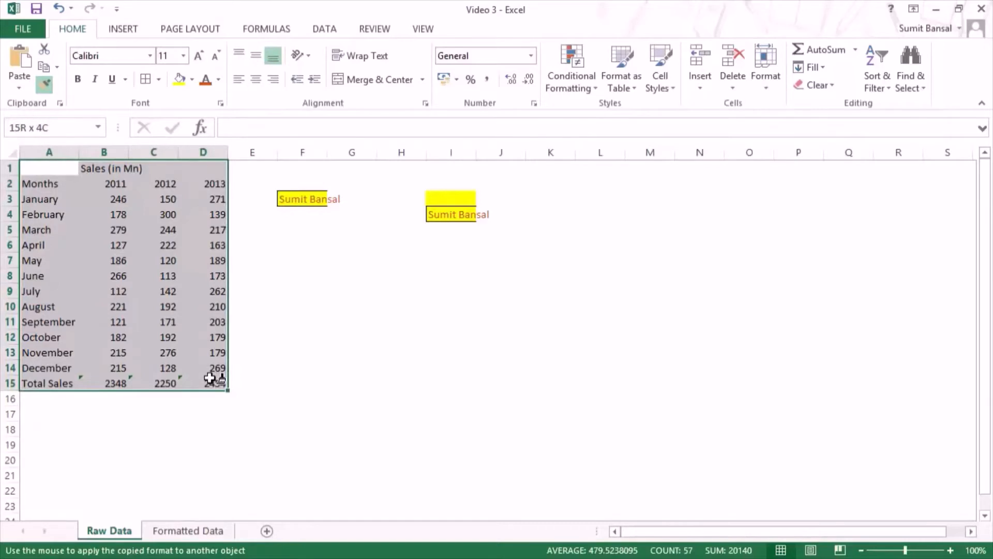
Step: Finish painting the copied table format onto A1:D15 of Raw Data and compare the result with the Formatted Data sheet
{"action": "left_click_drag", "start_coordinate": [209, 378], "coordinate": [210, 378]}
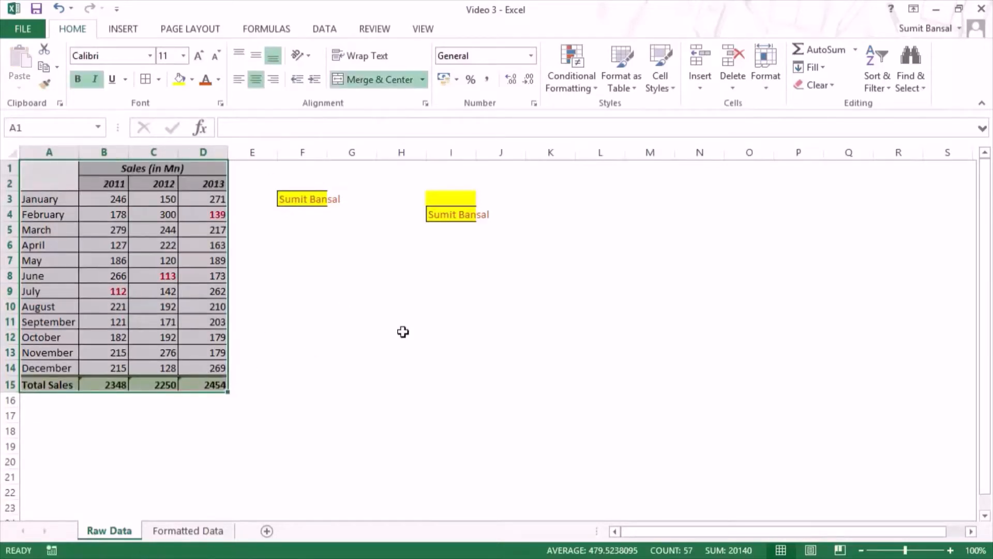
{"action": "left_click", "coordinate": [383, 326]}
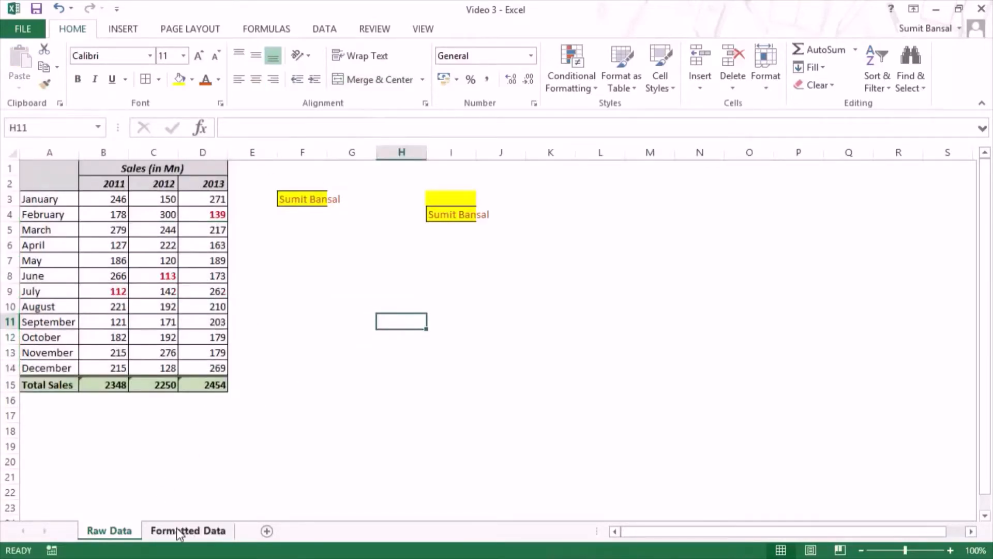
{"action": "left_click", "coordinate": [176, 527]}
{"action": "left_click", "coordinate": [129, 529]}
{"action": "left_click", "coordinate": [201, 533]}
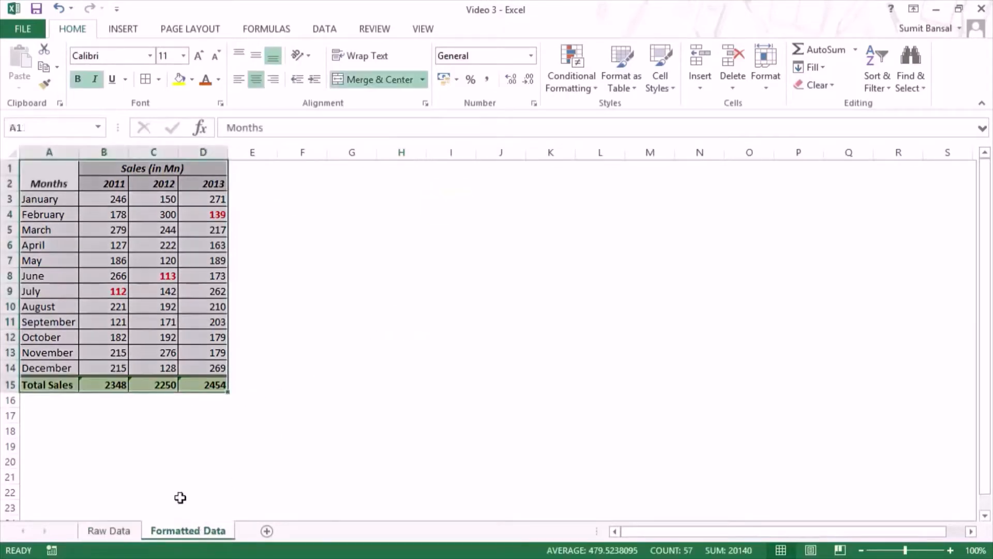
{"action": "left_click", "coordinate": [113, 530]}
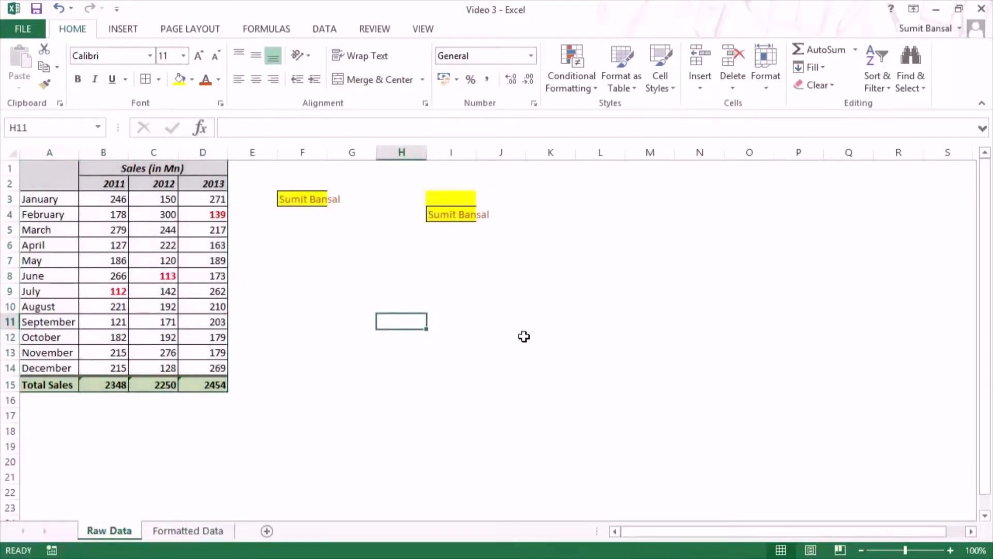
Step: Copy the format of F3 repeatedly to cells L3, L7 and L14 and range N3:Q10 with Format Painter kept active, ending with it turned off
{"action": "left_click", "coordinate": [316, 197]}
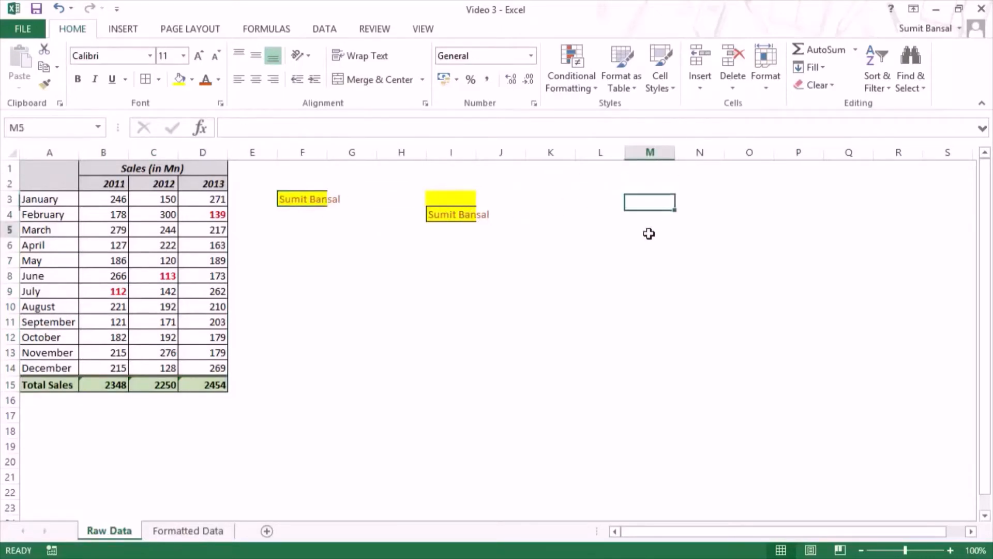
{"action": "left_click", "coordinate": [652, 320]}
{"action": "left_click", "coordinate": [314, 200]}
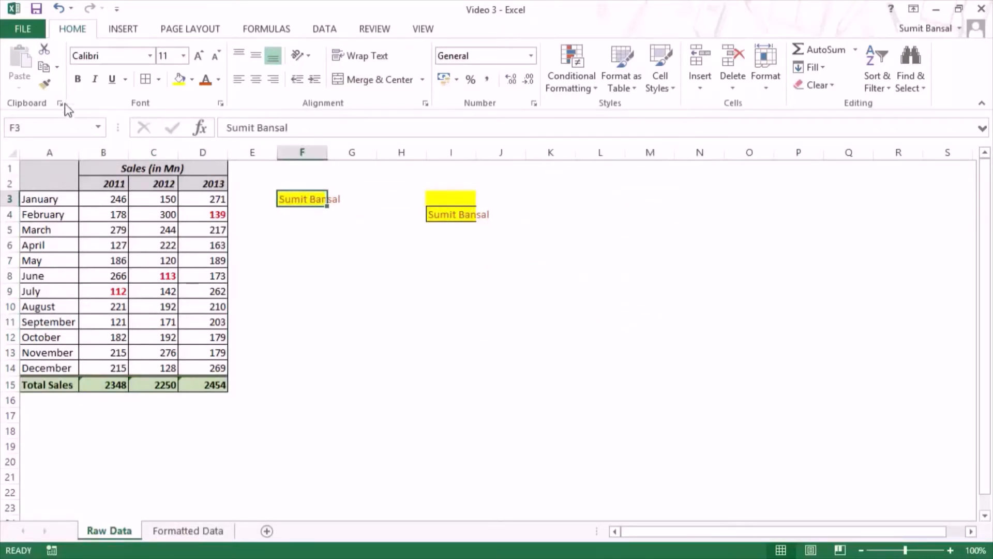
{"action": "left_click", "coordinate": [46, 85]}
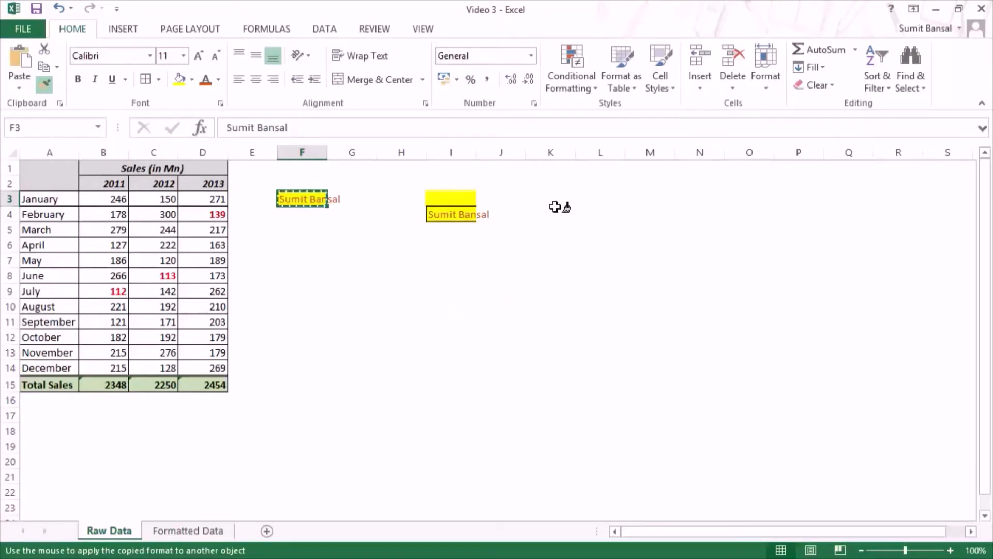
{"action": "left_click", "coordinate": [603, 197]}
{"action": "left_click", "coordinate": [611, 259]}
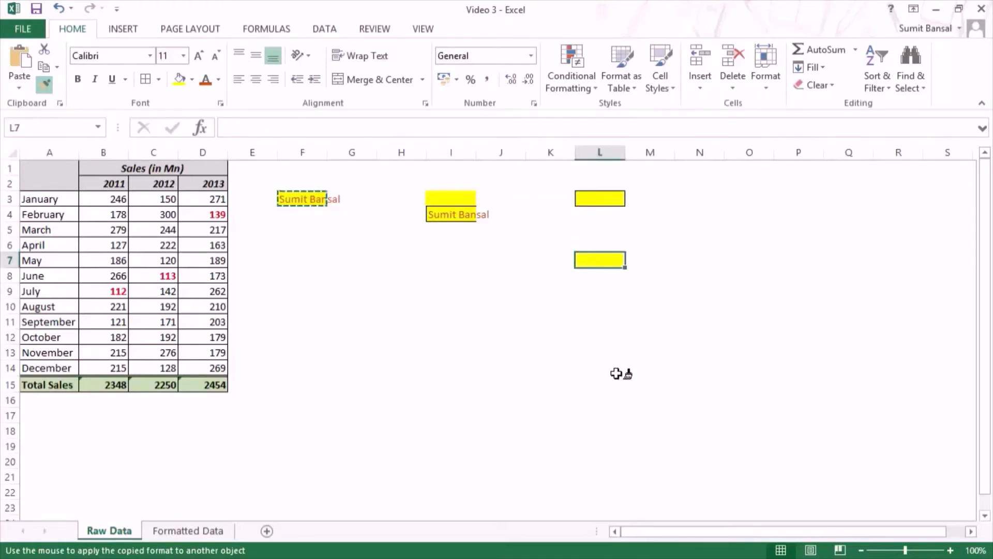
{"action": "left_click", "coordinate": [613, 369]}
{"action": "left_click_drag", "start_coordinate": [708, 203], "coordinate": [851, 306]}
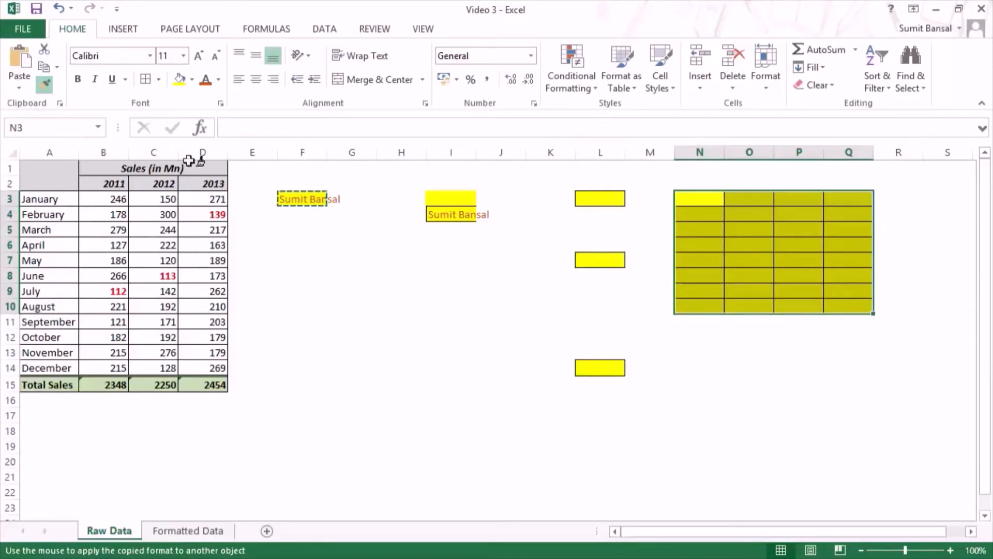
{"action": "key", "text": "Escape"}
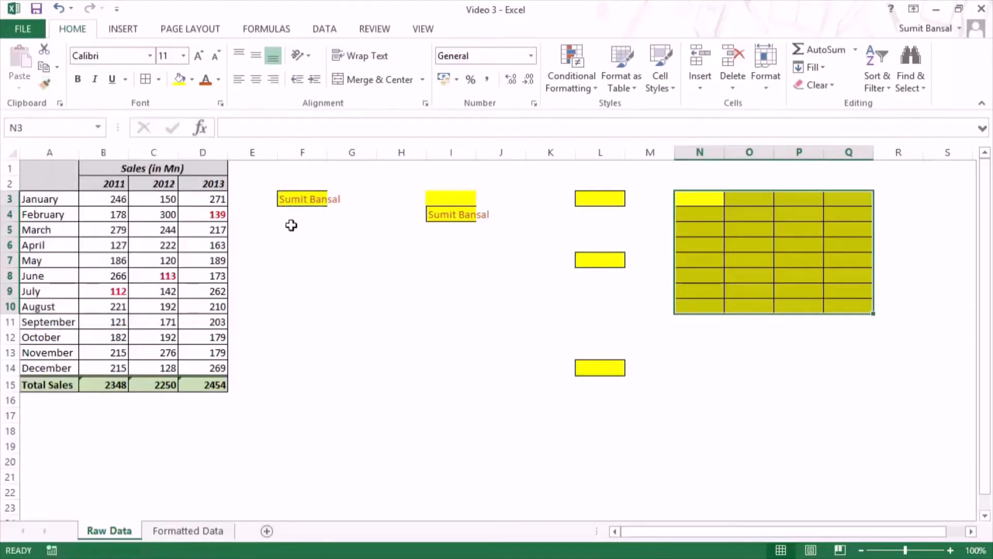